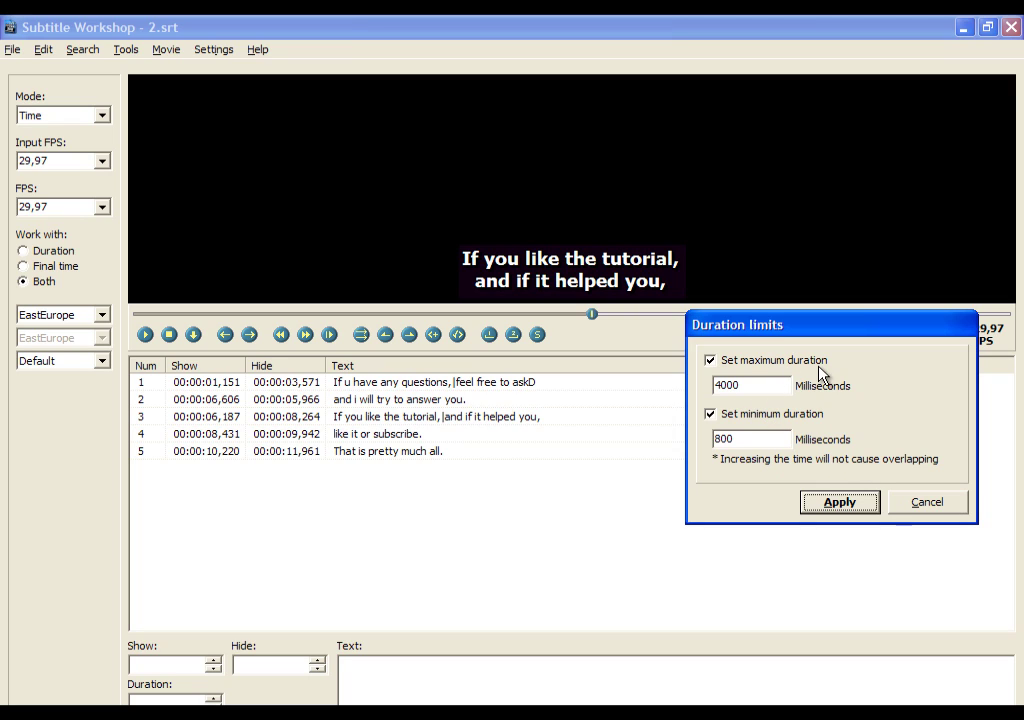
Apply duration limits of 4000 ms maximum and 800 ms minimum to all five selected subtitles.
{"action": "left_click", "coordinate": [948, 510]}
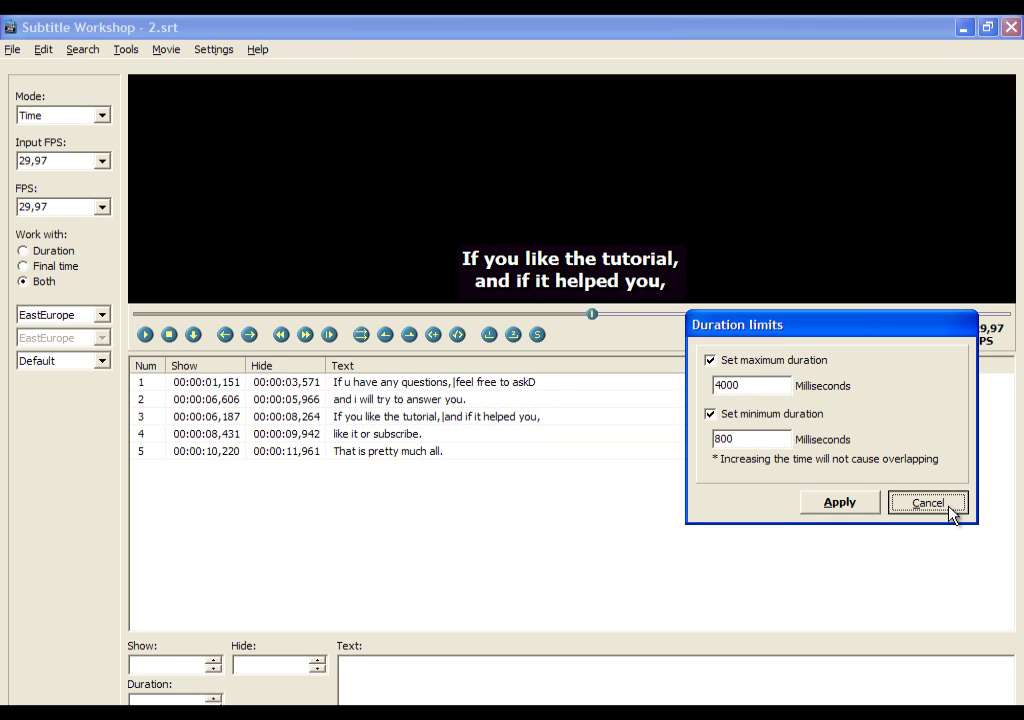
{"action": "left_click", "coordinate": [927, 503]}
{"action": "left_click_drag", "start_coordinate": [375, 535], "coordinate": [260, 385]}
{"action": "left_click", "coordinate": [43, 49]}
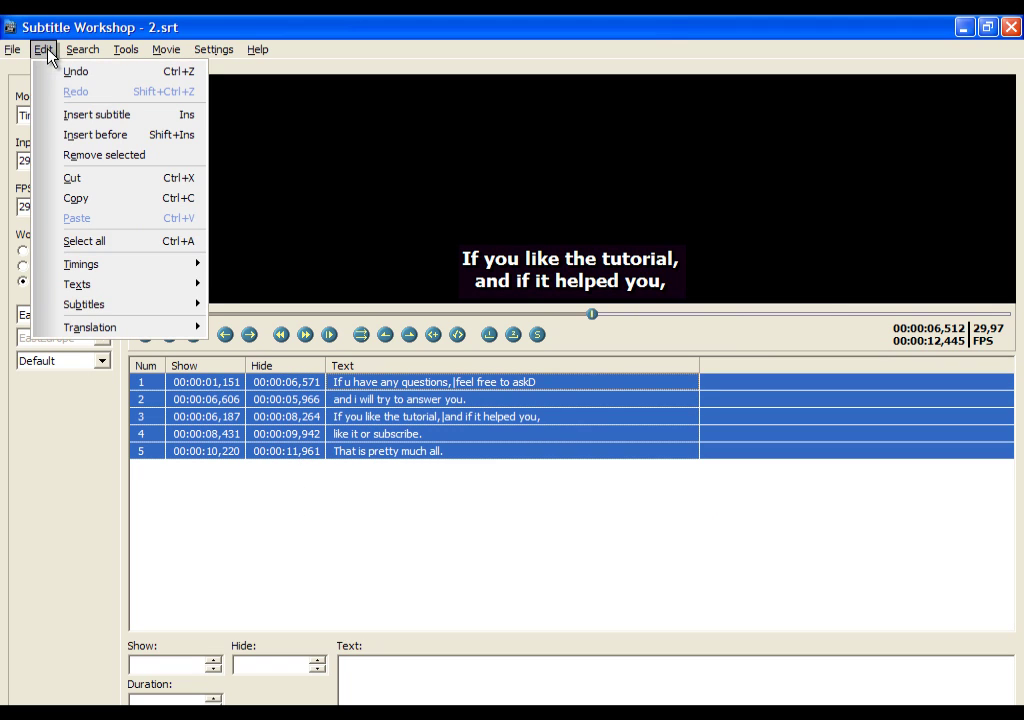
{"action": "mouse_move", "coordinate": [107, 268]}
{"action": "left_click", "coordinate": [318, 266]}
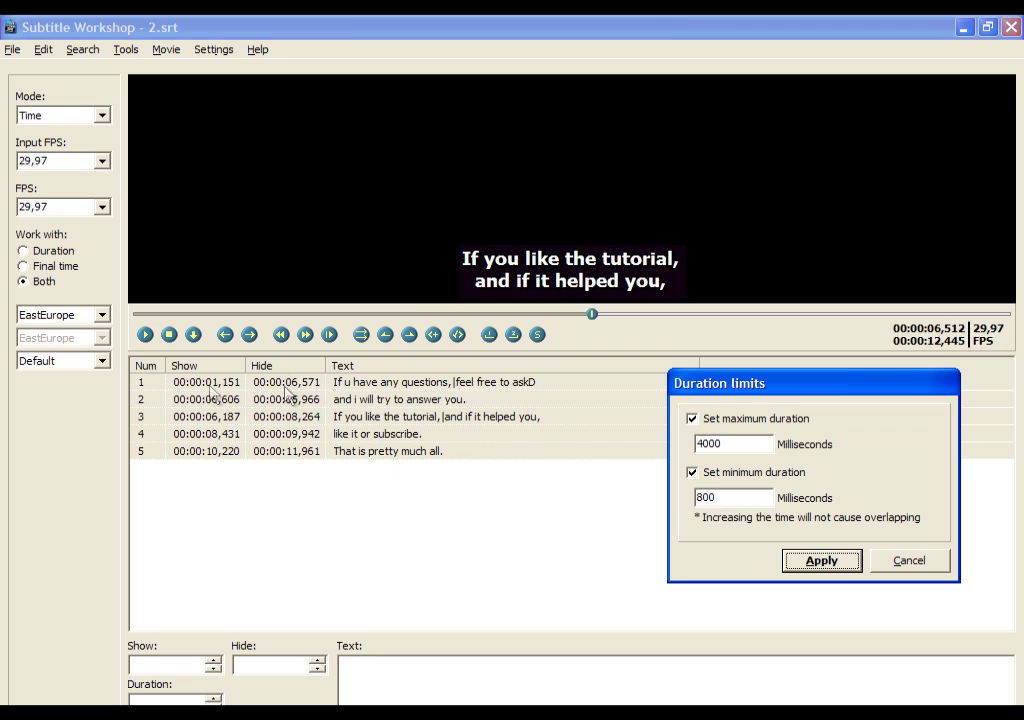
{"action": "left_click", "coordinate": [822, 560]}
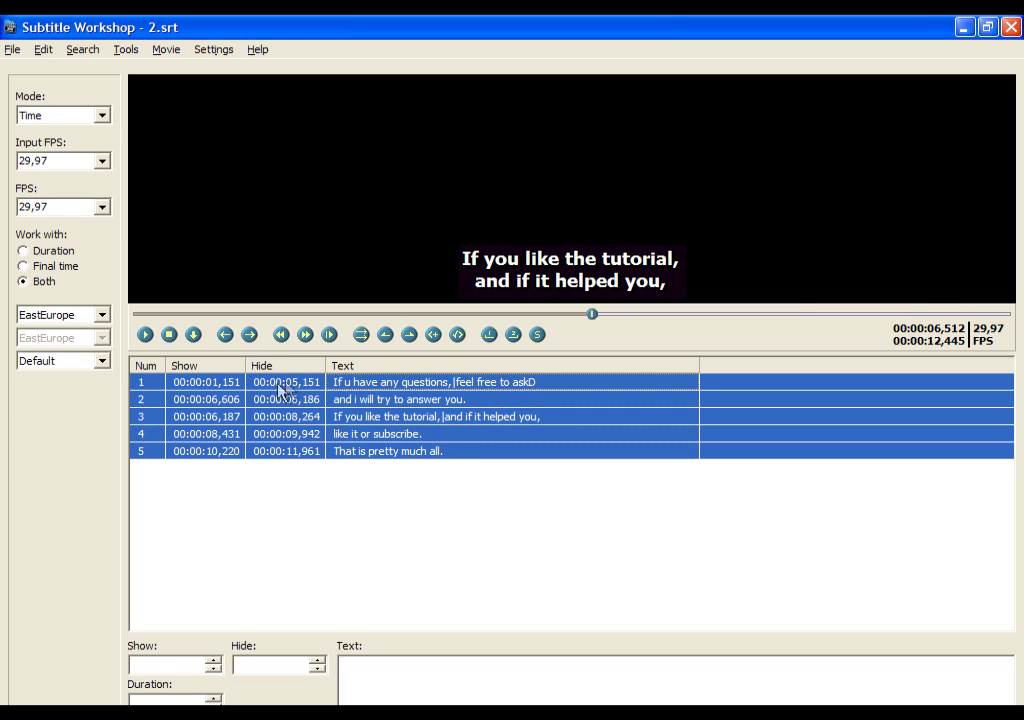
{"action": "left_click", "coordinate": [370, 560]}
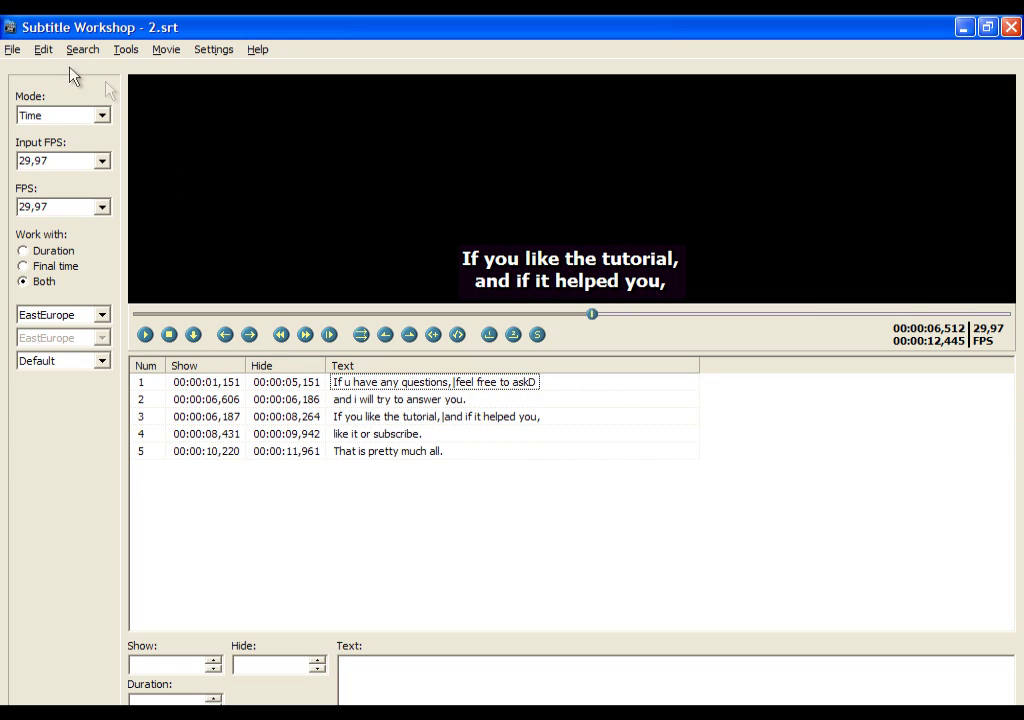
Apply a negative delay of 1 second to all the subtitles.
{"action": "left_click", "coordinate": [43, 49]}
{"action": "mouse_move", "coordinate": [107, 267]}
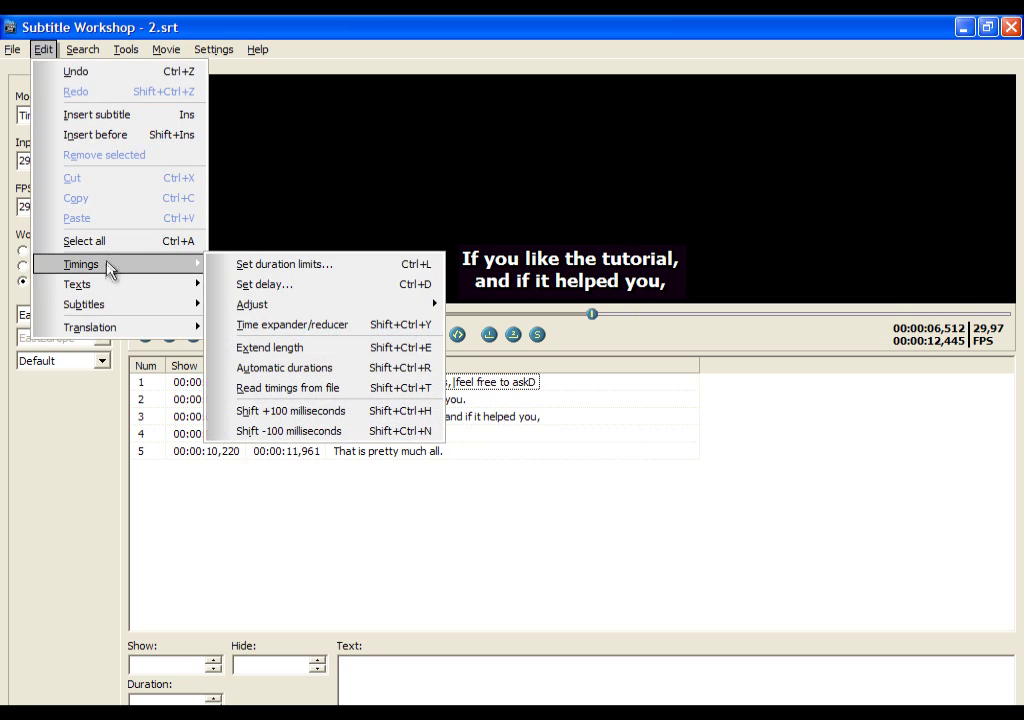
{"action": "left_click", "coordinate": [318, 291]}
{"action": "left_click_drag", "start_coordinate": [457, 328], "coordinate": [671, 338]}
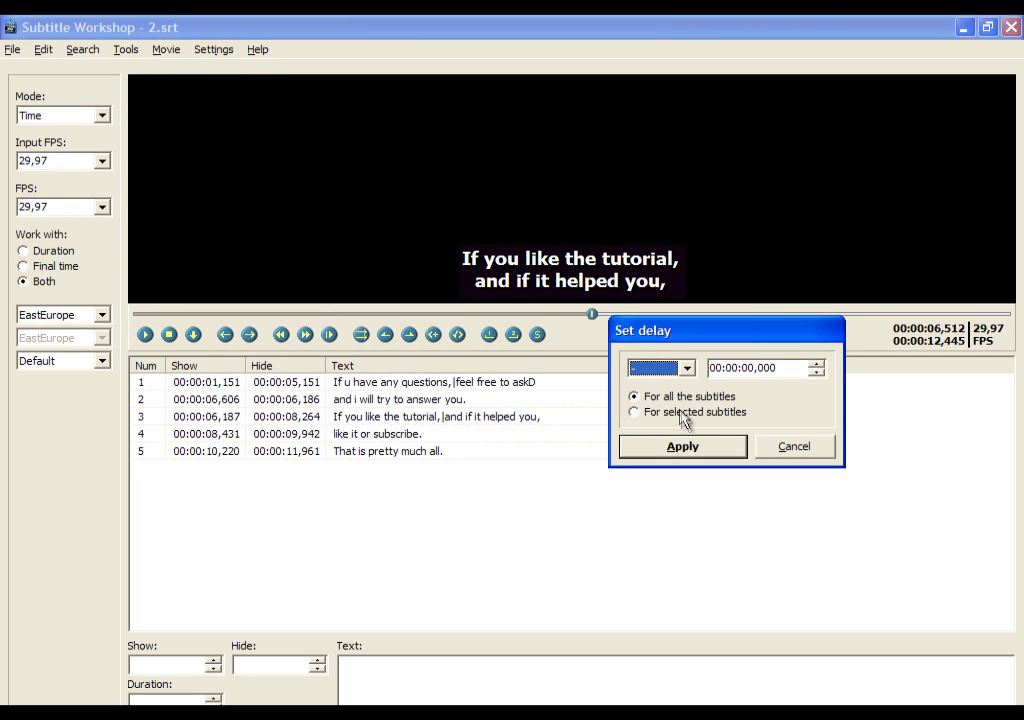
{"action": "left_click", "coordinate": [686, 400]}
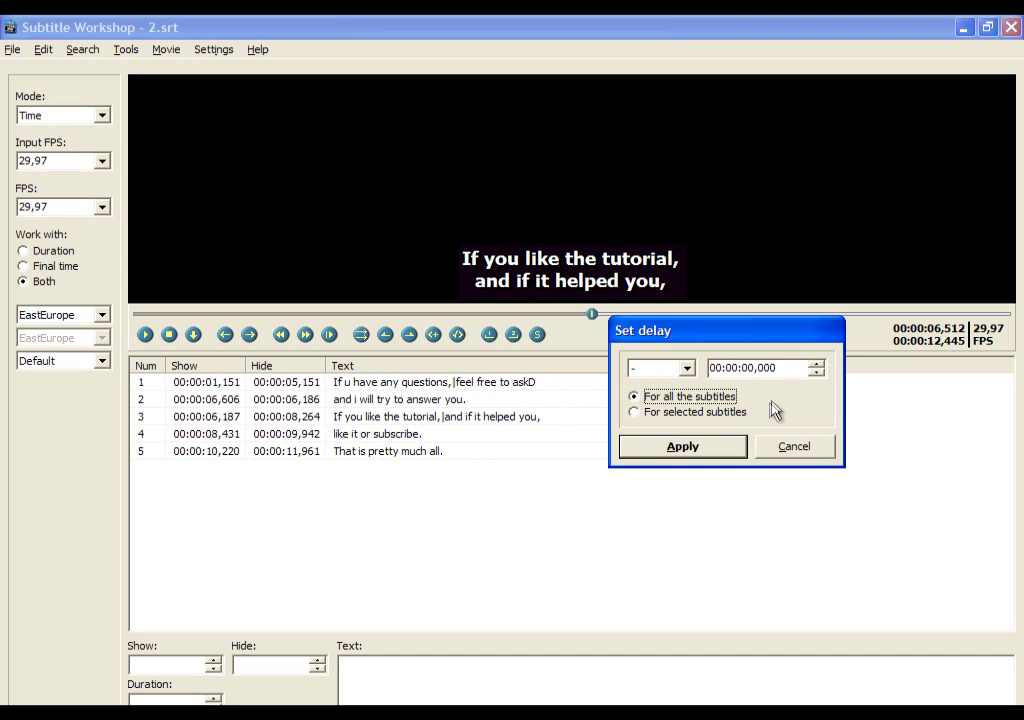
{"action": "left_click", "coordinate": [745, 369]}
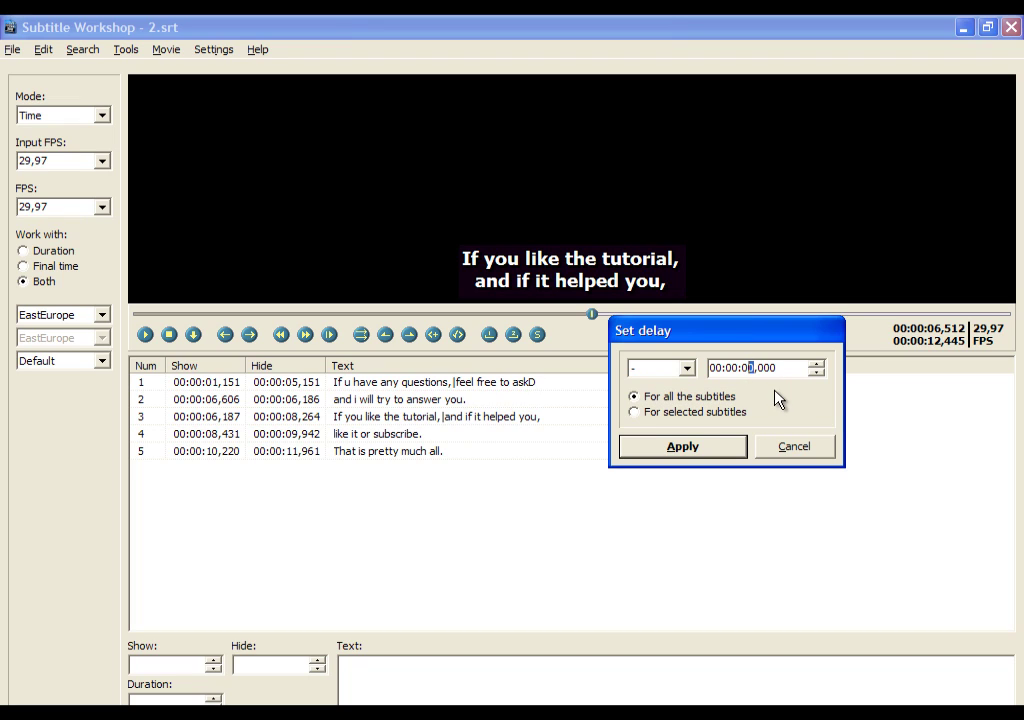
{"action": "type", "text": "1"}
{"action": "left_click", "coordinate": [701, 452]}
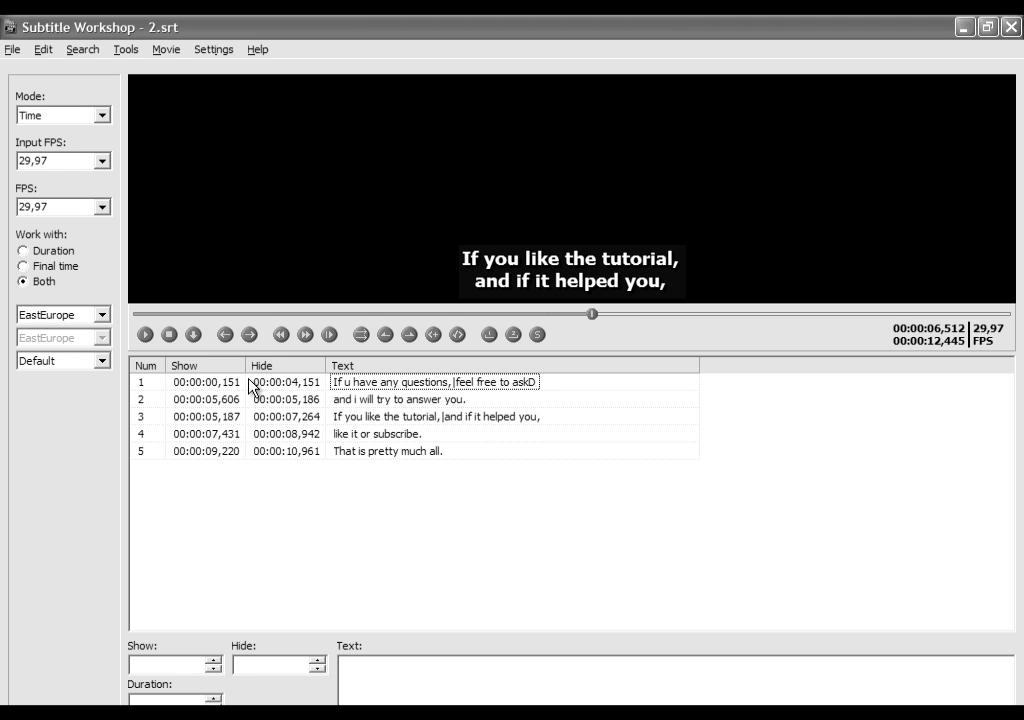
Undo the delay and the duration limits applied to the subtitles.
{"action": "left_click", "coordinate": [43, 49]}
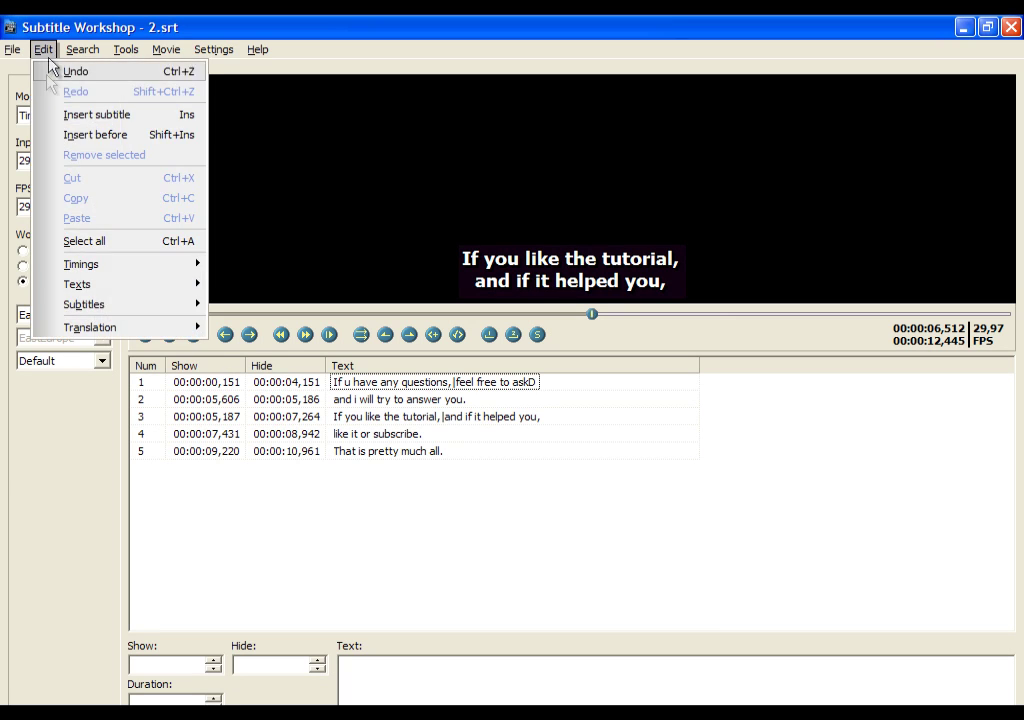
{"action": "left_click", "coordinate": [67, 72]}
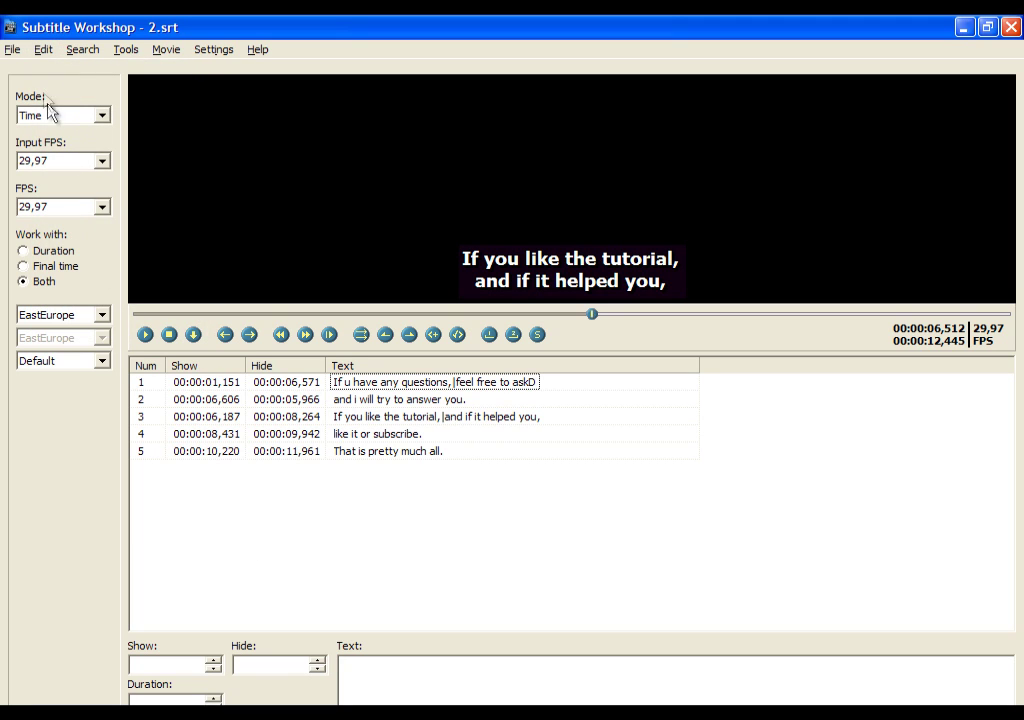
{"action": "left_click", "coordinate": [43, 52]}
{"action": "left_click", "coordinate": [482, 693]}
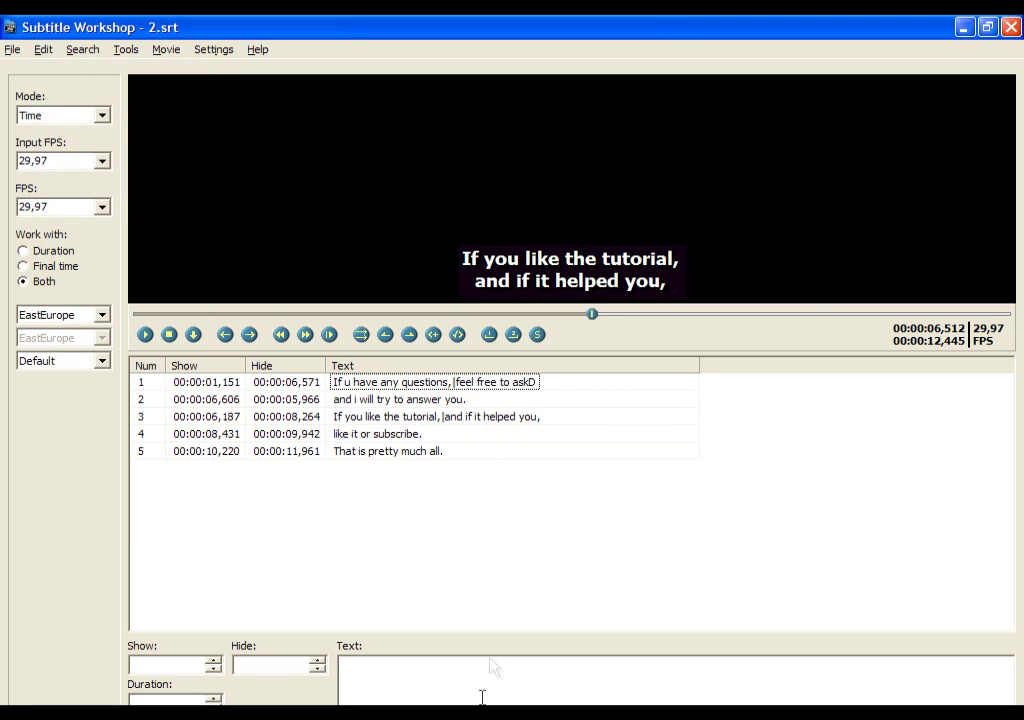
Apply a negative delay of 500 milliseconds to subtitles 1, 3 and 5 only, using the selected-subtitles option.
{"action": "left_click", "coordinate": [318, 385]}
{"action": "left_click", "coordinate": [320, 416], "text": "ctrl"}
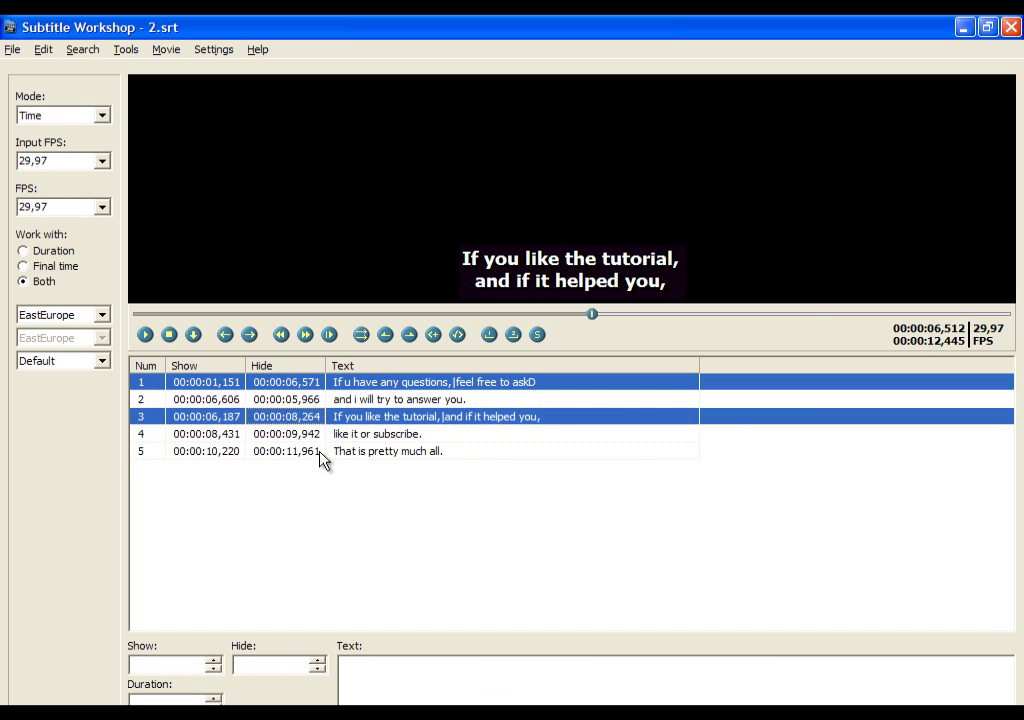
{"action": "left_click", "coordinate": [322, 451], "text": "ctrl"}
{"action": "left_click", "coordinate": [43, 49]}
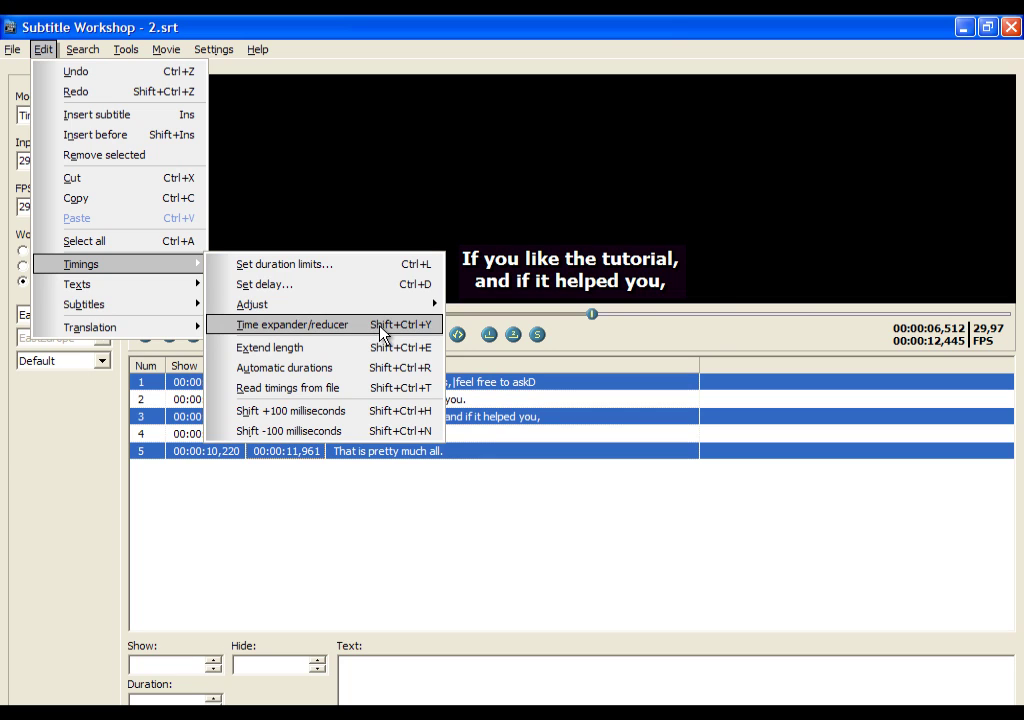
{"action": "left_click", "coordinate": [386, 288]}
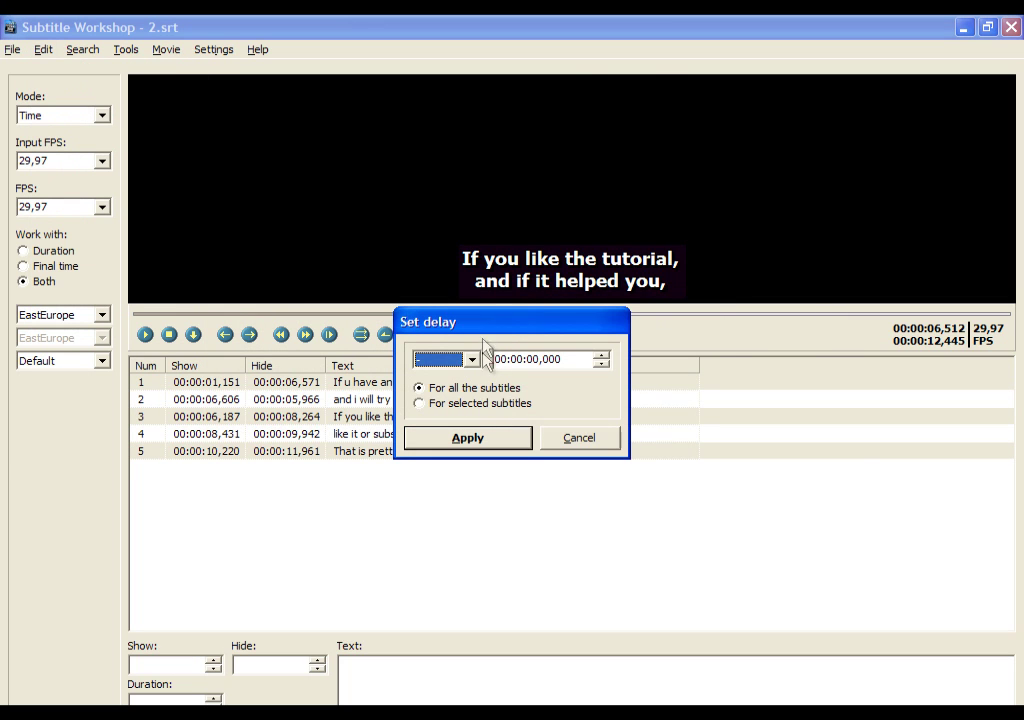
{"action": "left_click_drag", "start_coordinate": [603, 332], "coordinate": [855, 444]}
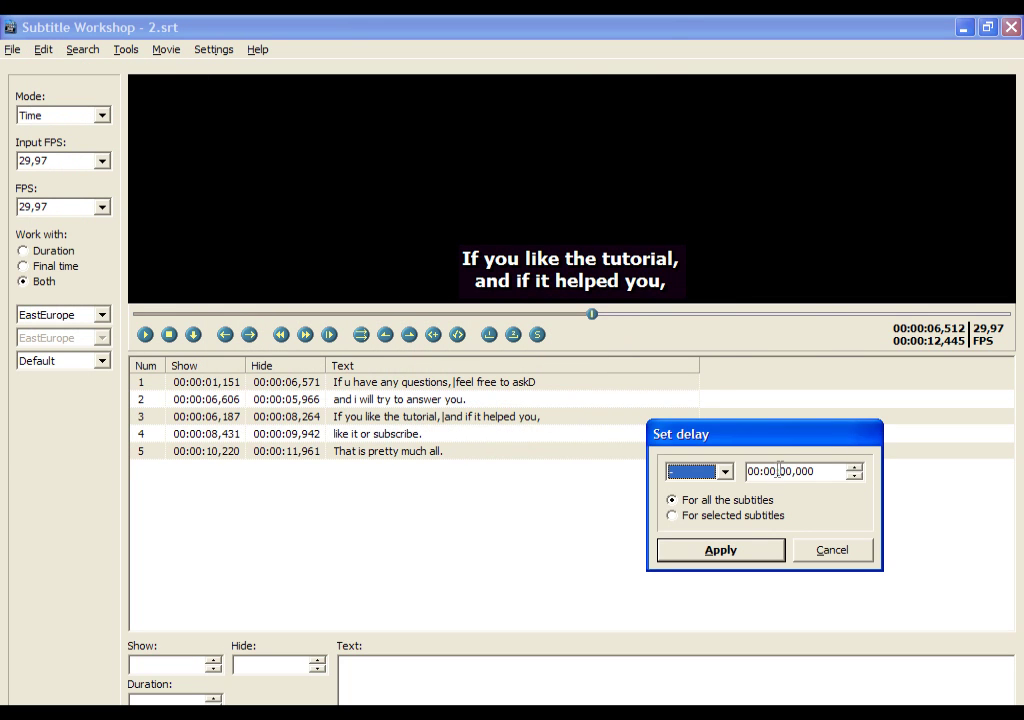
{"action": "double_click", "coordinate": [802, 471]}
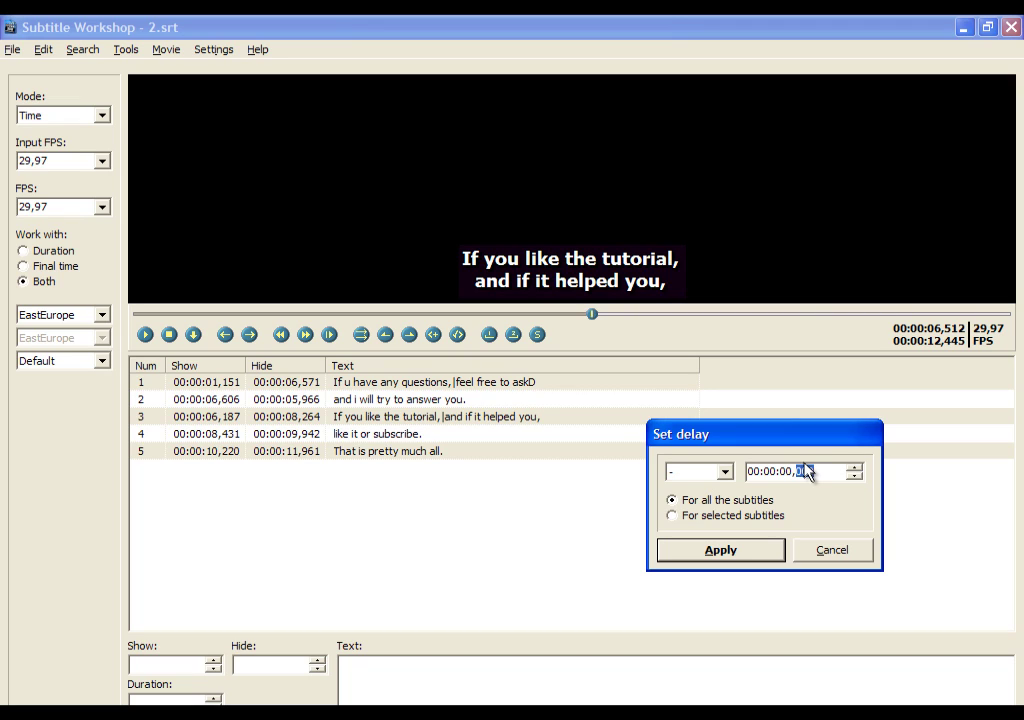
{"action": "type", "text": "500"}
{"action": "left_click", "coordinate": [728, 516]}
{"action": "left_click", "coordinate": [740, 553]}
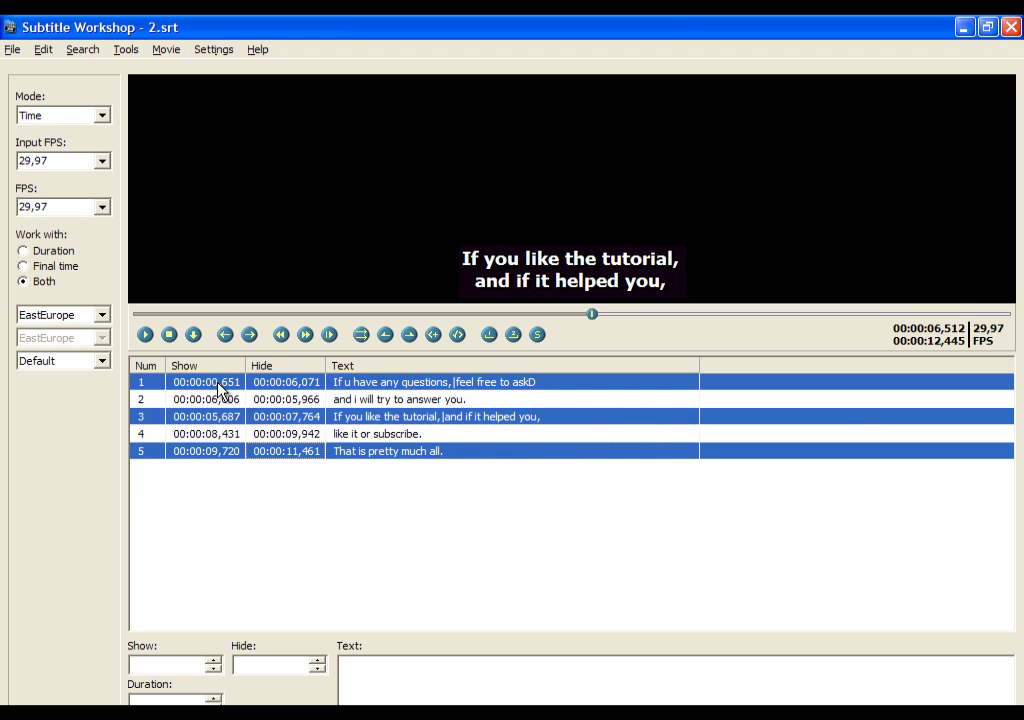
{"action": "left_click", "coordinate": [218, 525]}
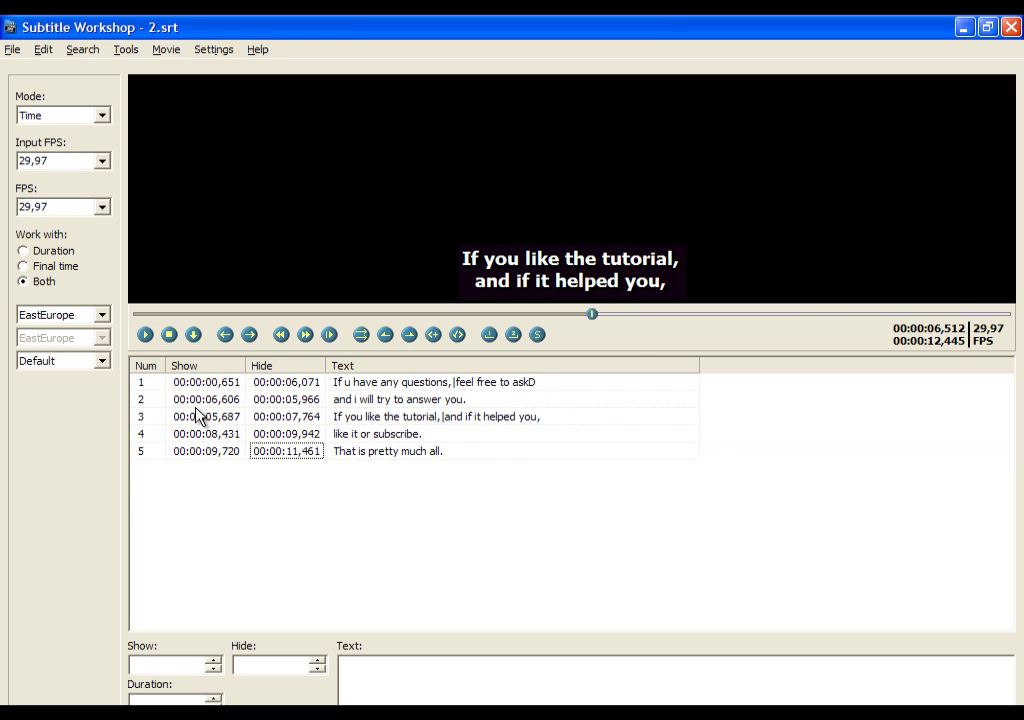
Set the Time expander/reducer duration to 01,000 seconds, close it without applying, and check the first subtitle's character count.
{"action": "left_click", "coordinate": [43, 49]}
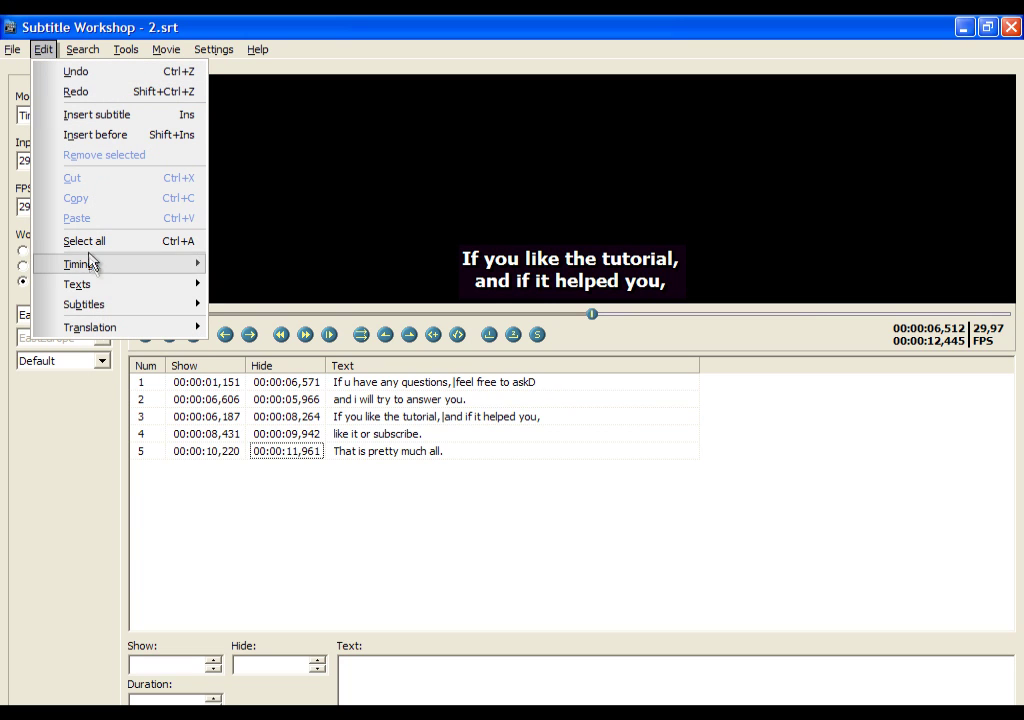
{"action": "mouse_move", "coordinate": [90, 263]}
{"action": "mouse_move", "coordinate": [283, 308]}
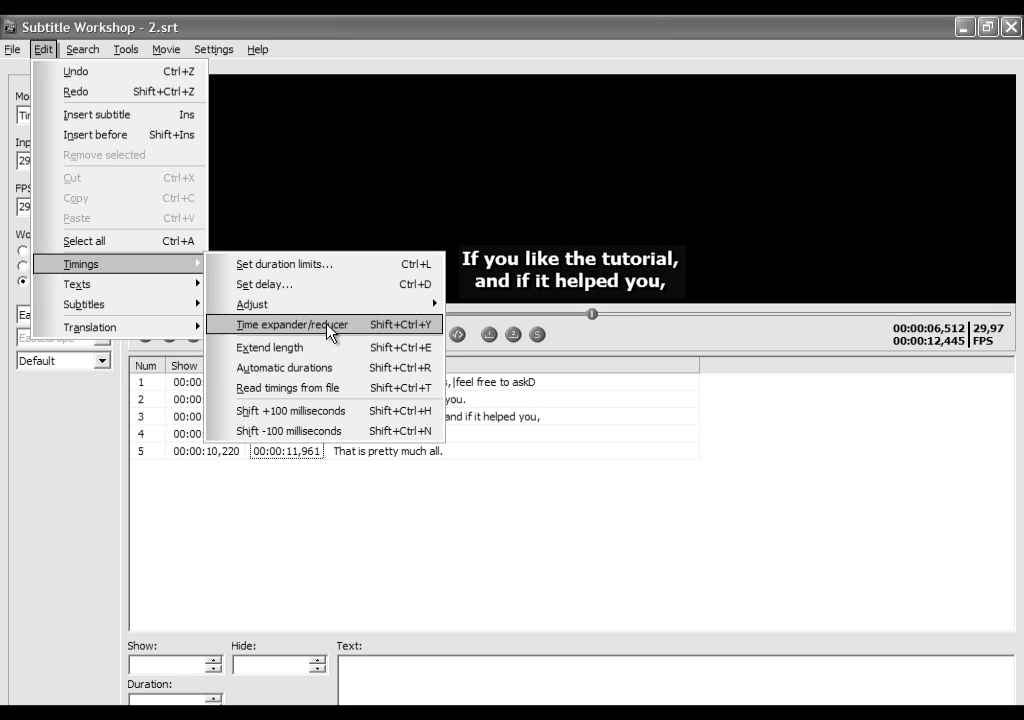
{"action": "left_click", "coordinate": [328, 330]}
{"action": "left_click_drag", "start_coordinate": [691, 334], "coordinate": [669, 334]}
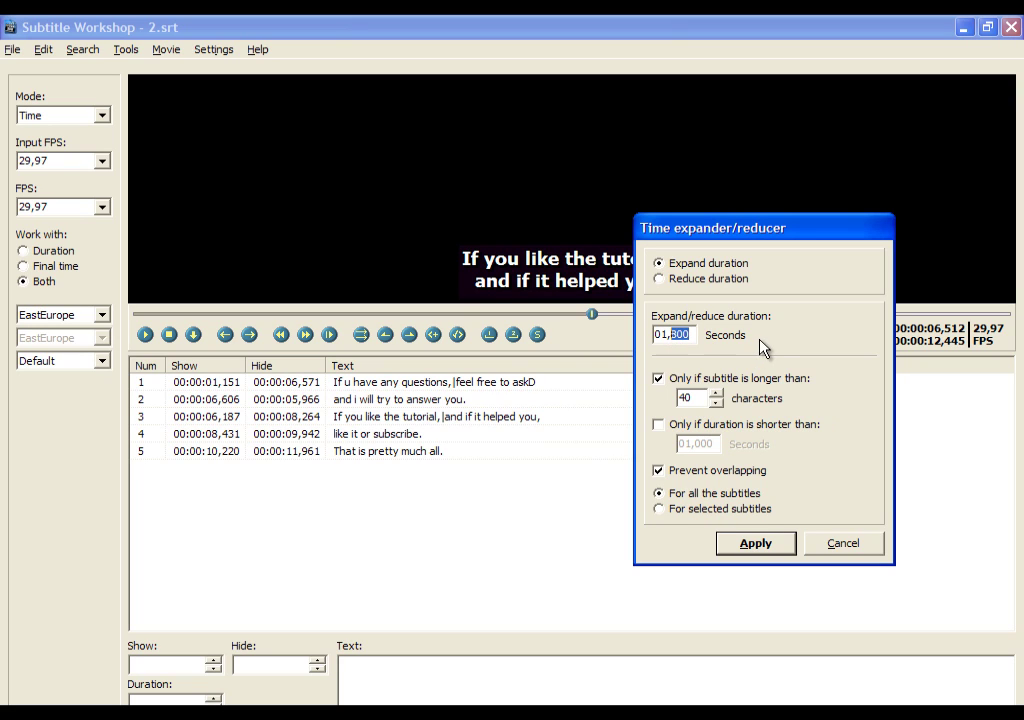
{"action": "type", "text": "000"}
{"action": "left_click", "coordinate": [840, 545]}
{"action": "left_click", "coordinate": [439, 382]}
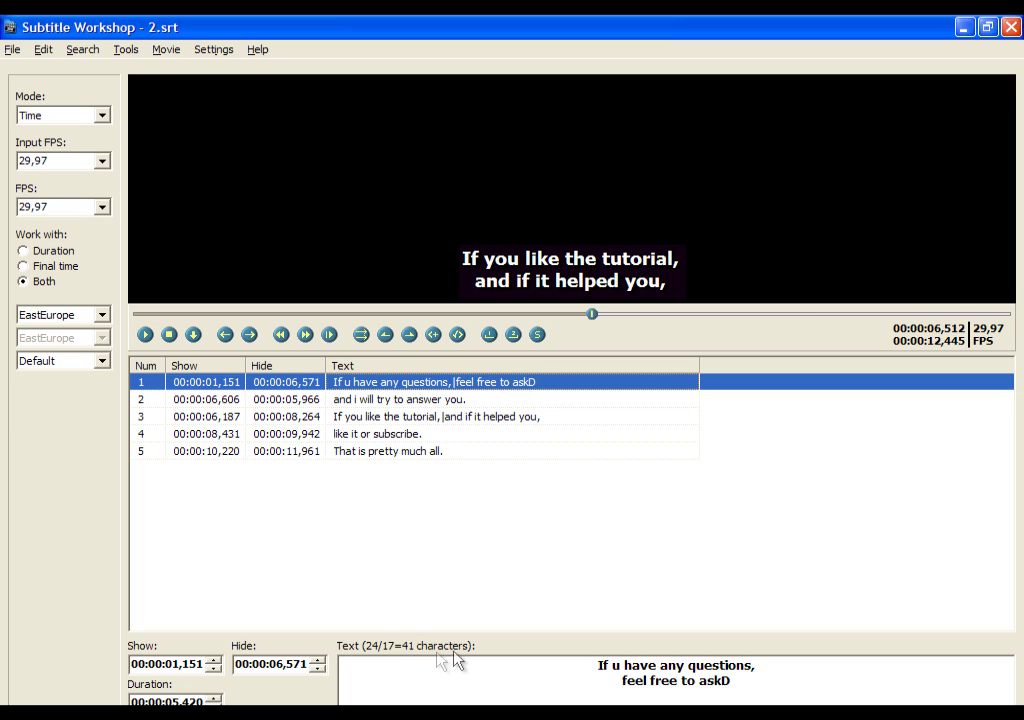
{"action": "left_click", "coordinate": [378, 556]}
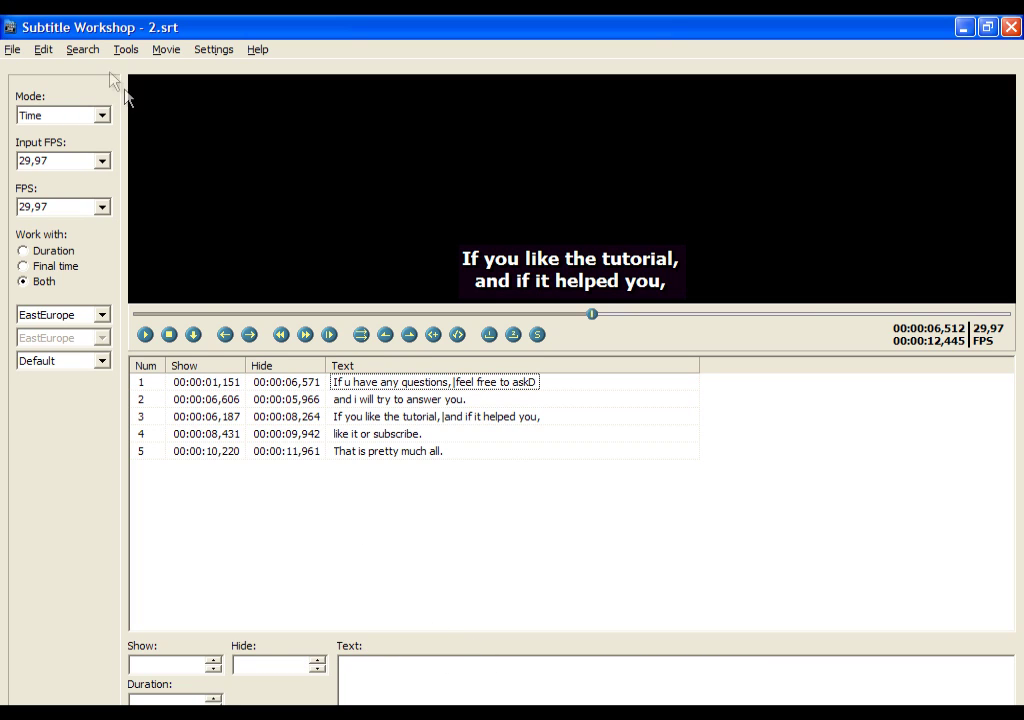
Expand all subtitles longer than 40 characters by 01,000 seconds with overlap prevention, and lengthen the last subtitle's text with a second line.
{"action": "left_click", "coordinate": [41, 49]}
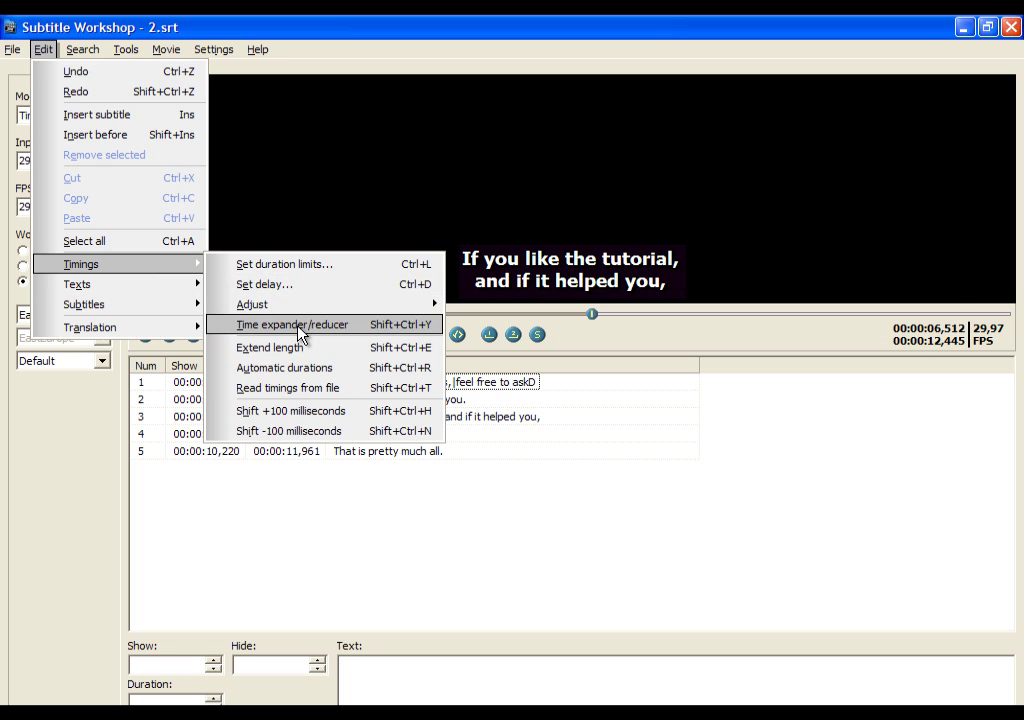
{"action": "left_click", "coordinate": [300, 333]}
{"action": "left_click_drag", "start_coordinate": [491, 222], "coordinate": [753, 230]}
{"action": "left_click", "coordinate": [716, 498]}
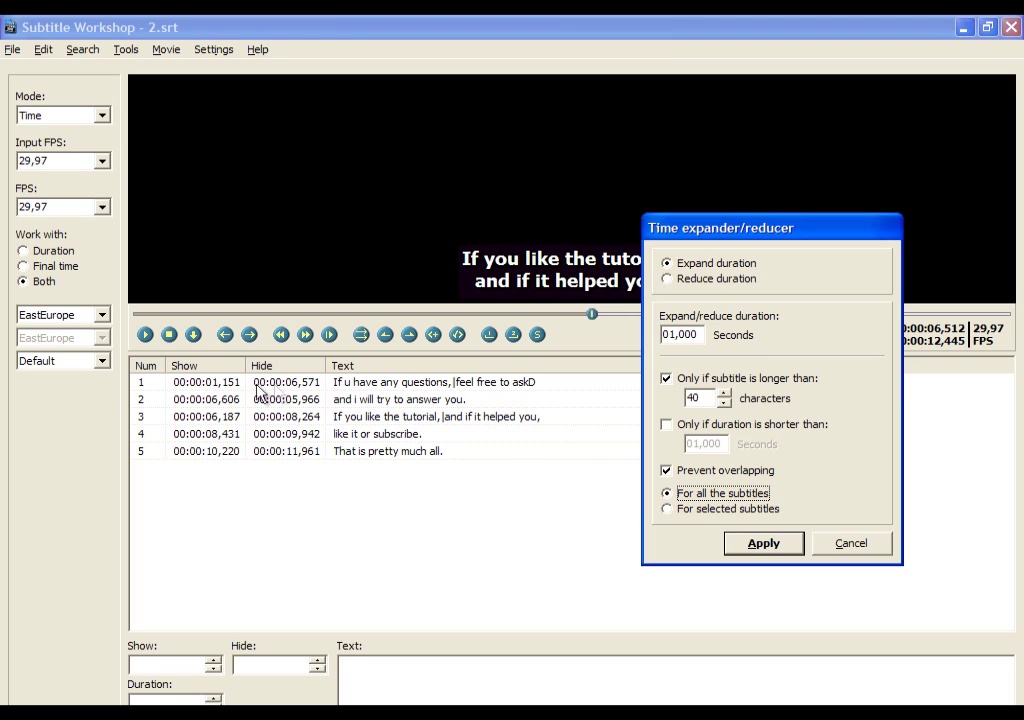
{"action": "left_click", "coordinate": [764, 544]}
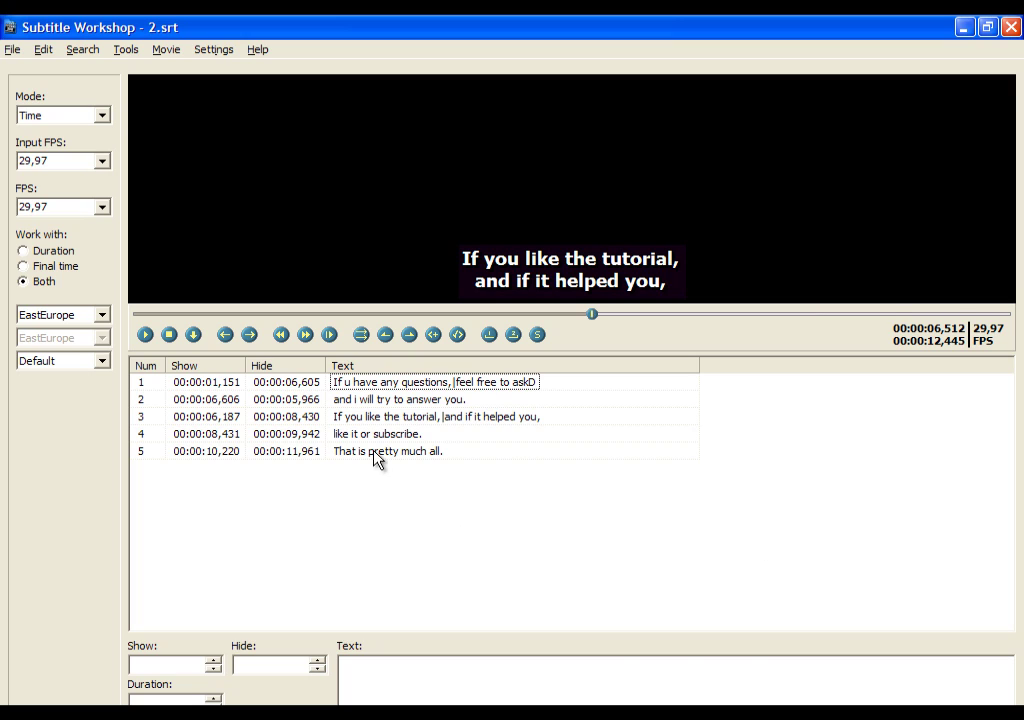
{"action": "left_click", "coordinate": [340, 452]}
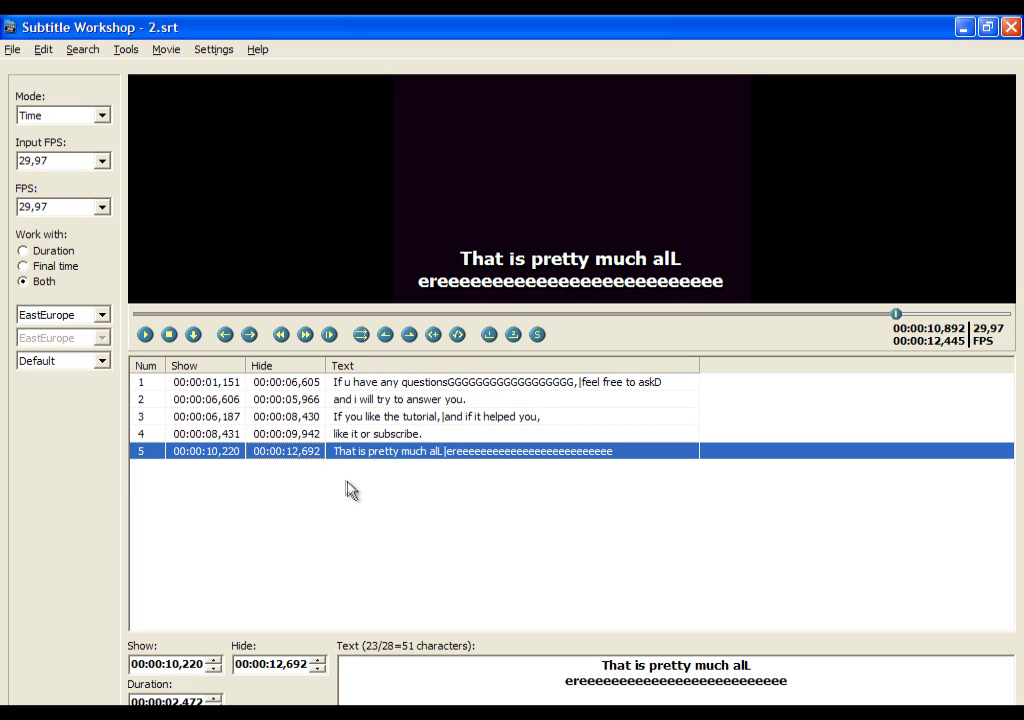
{"action": "left_click", "coordinate": [350, 487]}
Apply Extend length to subtitle 2, "and i will try to answer you.".
{"action": "left_click", "coordinate": [43, 49]}
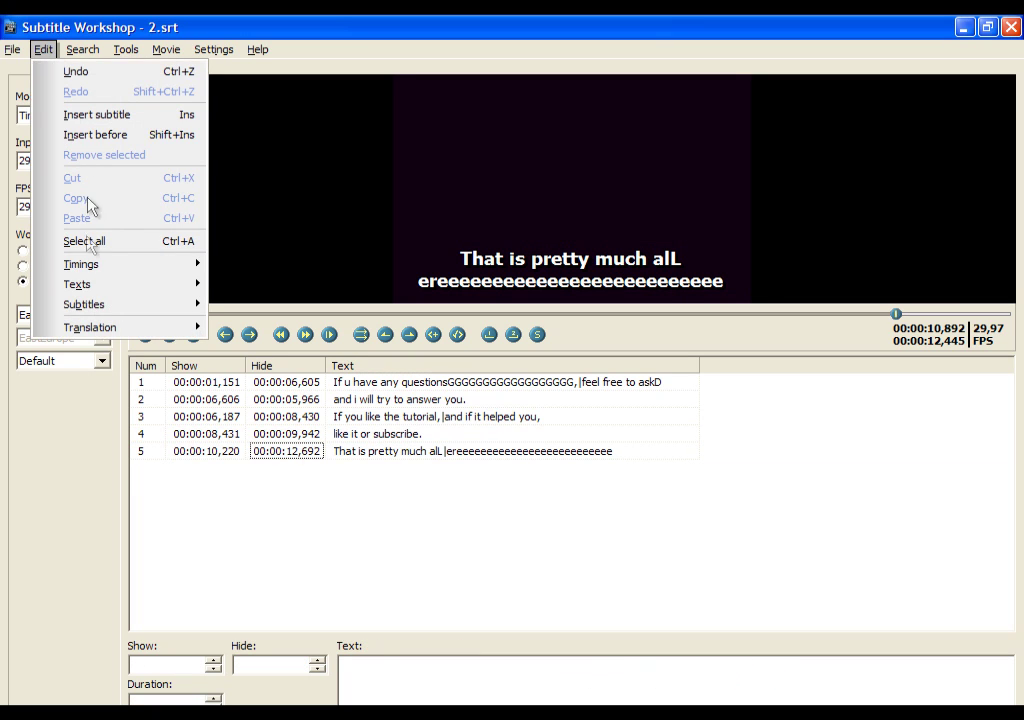
{"action": "mouse_move", "coordinate": [78, 266]}
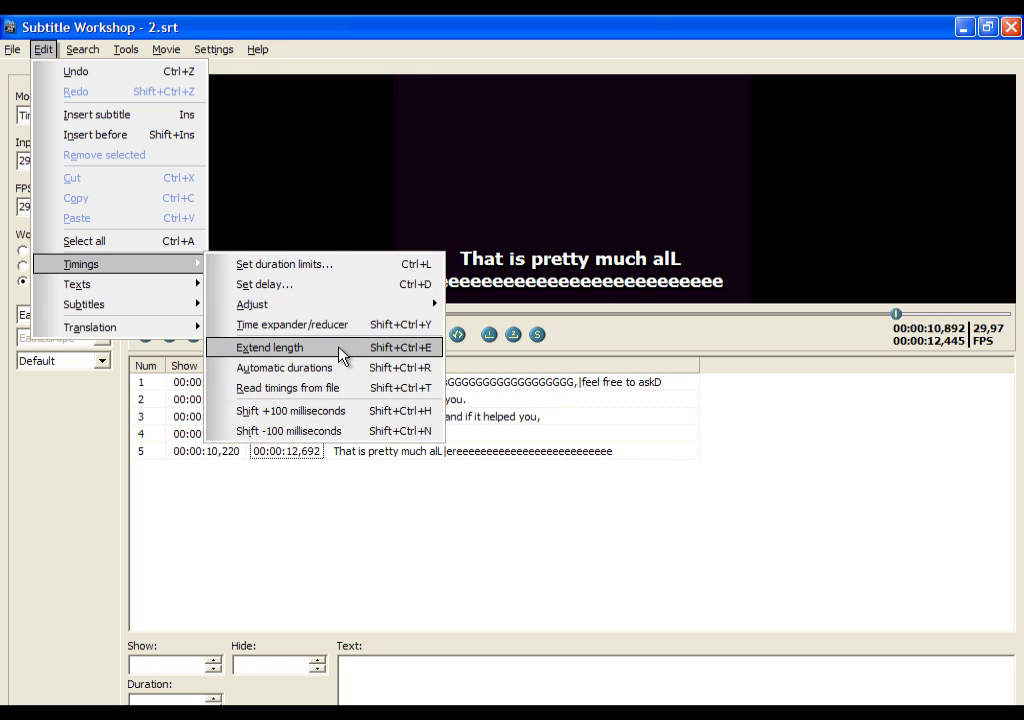
{"action": "left_click", "coordinate": [316, 507]}
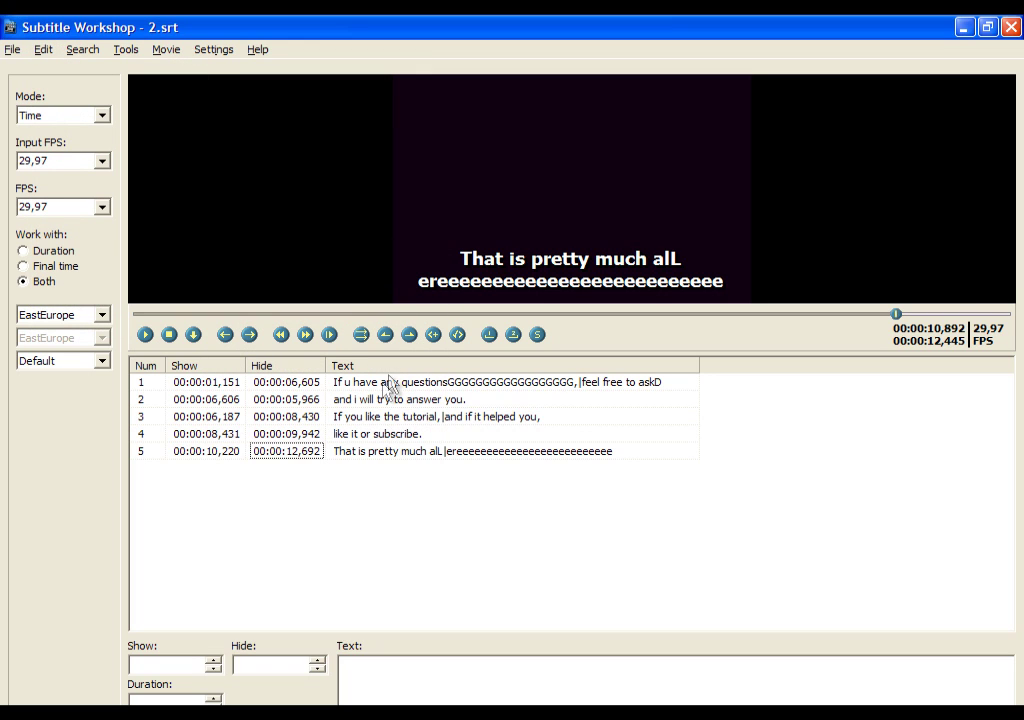
{"action": "left_click", "coordinate": [294, 405]}
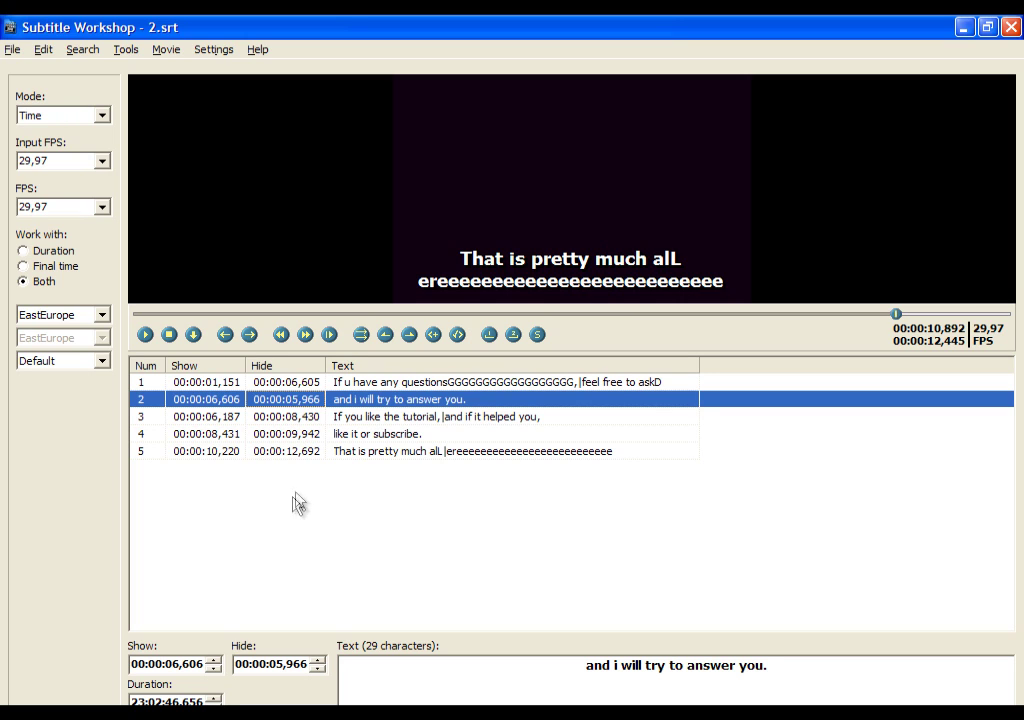
{"action": "left_click", "coordinate": [43, 49]}
{"action": "mouse_move", "coordinate": [62, 270]}
Select all five subtitles and apply Extend length to them.
{"action": "left_click_drag", "start_coordinate": [347, 457], "coordinate": [135, 22]}
{"action": "left_click", "coordinate": [43, 50]}
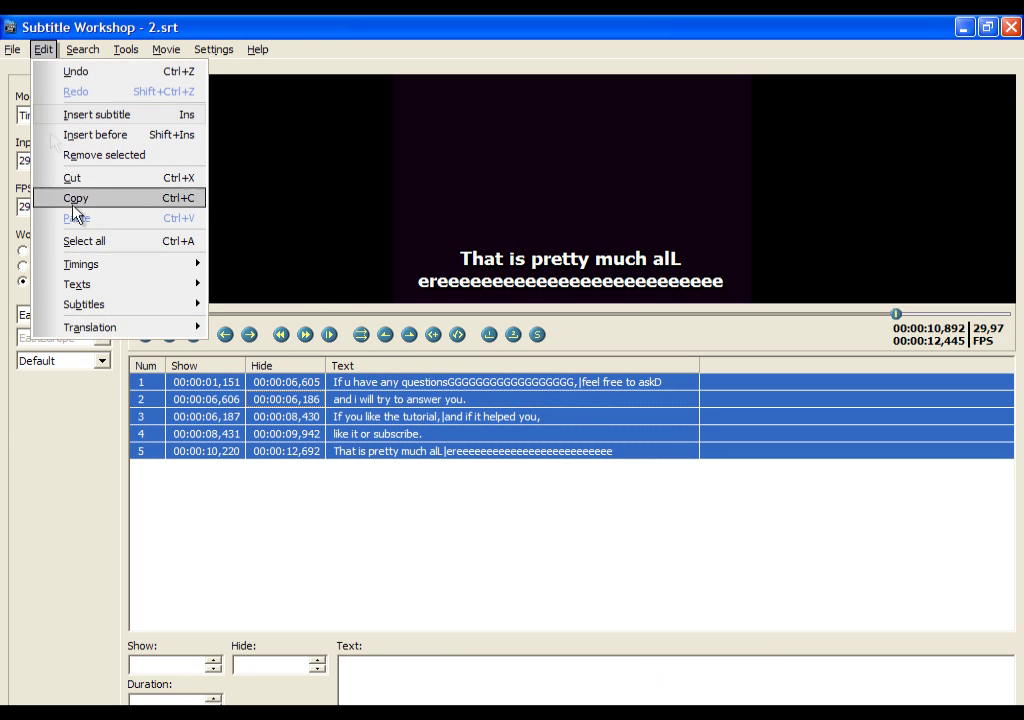
{"action": "mouse_move", "coordinate": [98, 266]}
{"action": "left_click", "coordinate": [334, 350]}
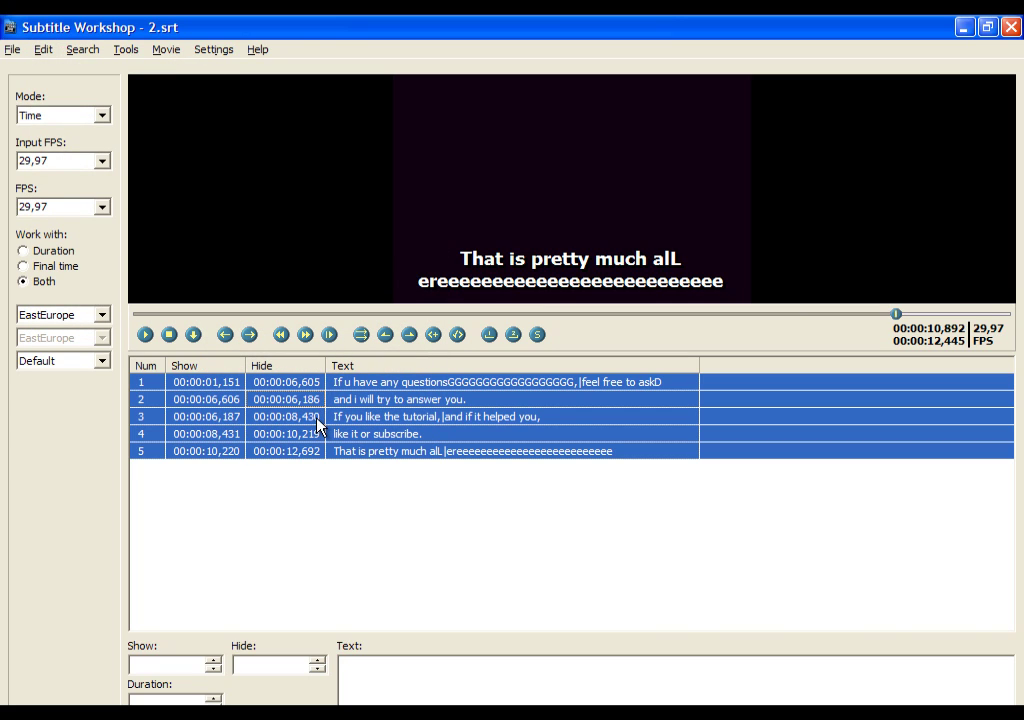
Undo the Extend length changes to the subtitles and clear the selection.
{"action": "left_click", "coordinate": [270, 544]}
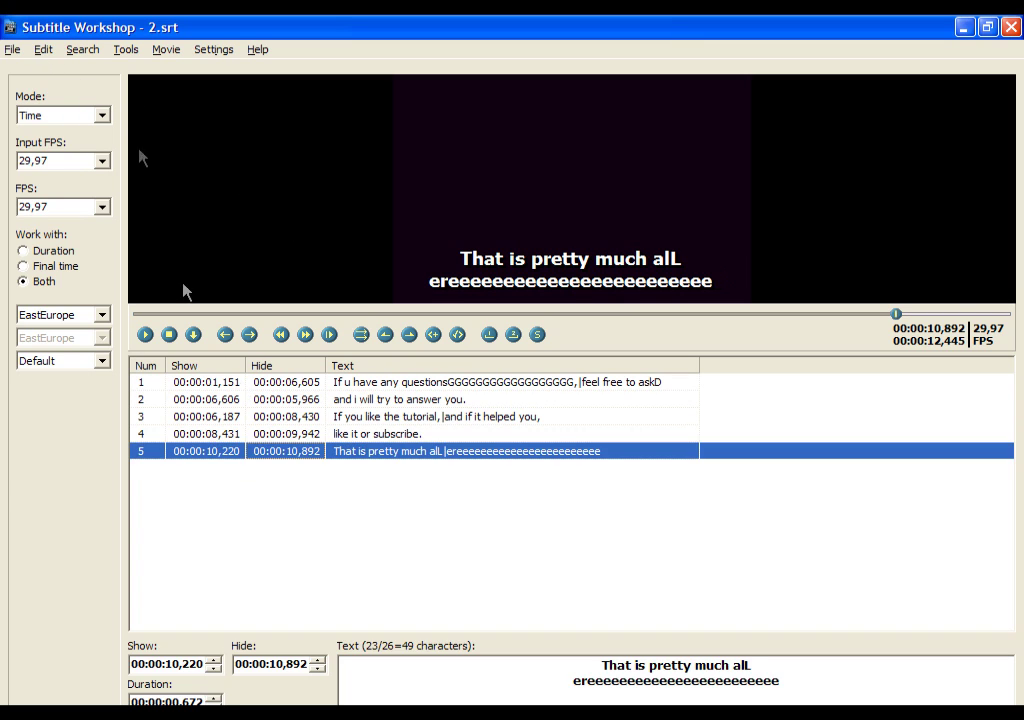
{"action": "left_click", "coordinate": [320, 498]}
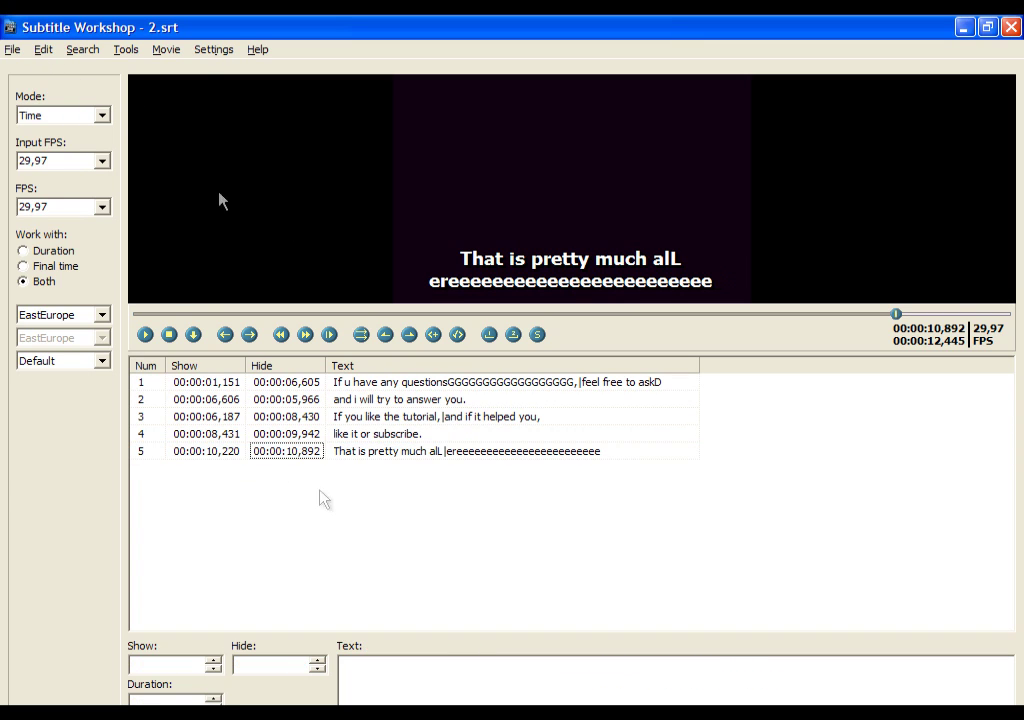
{"action": "left_click", "coordinate": [44, 50]}
{"action": "mouse_move", "coordinate": [122, 272]}
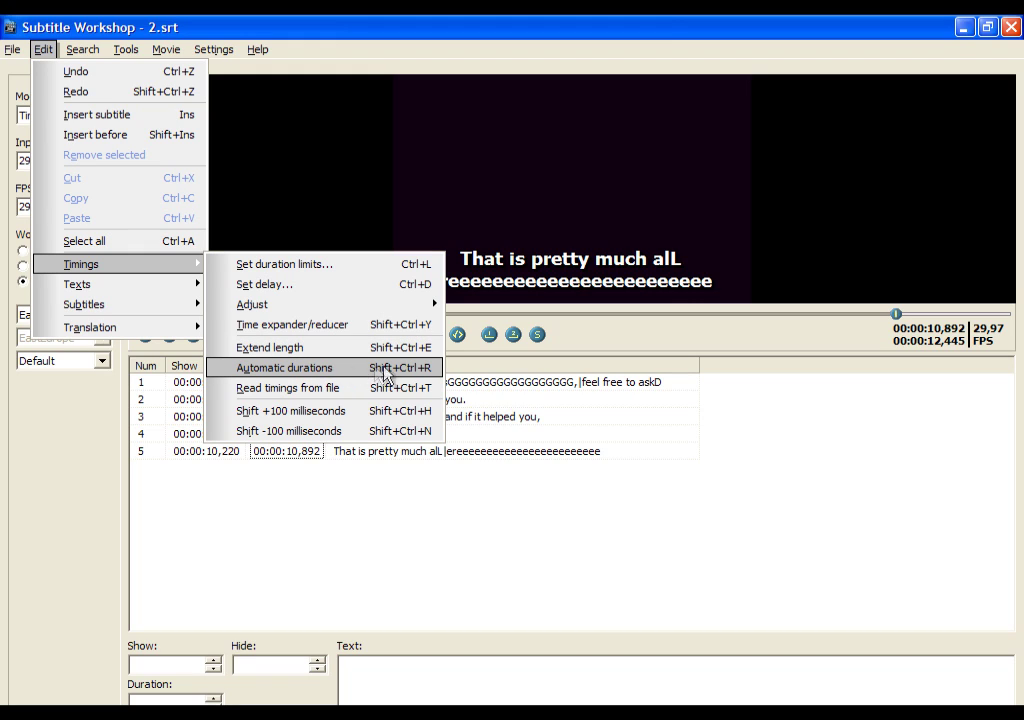
{"action": "left_click", "coordinate": [284, 418]}
Shift the last subtitle's timing by +100 milliseconds and back again by -100 milliseconds.
{"action": "left_click", "coordinate": [343, 455]}
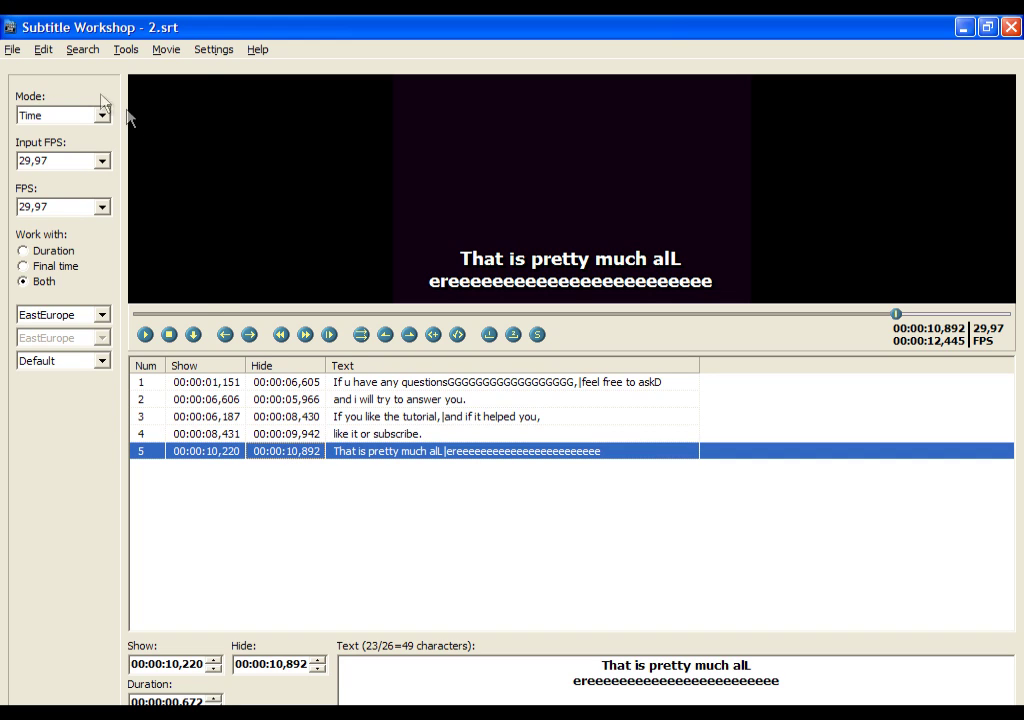
{"action": "left_click", "coordinate": [43, 49]}
{"action": "mouse_move", "coordinate": [85, 281]}
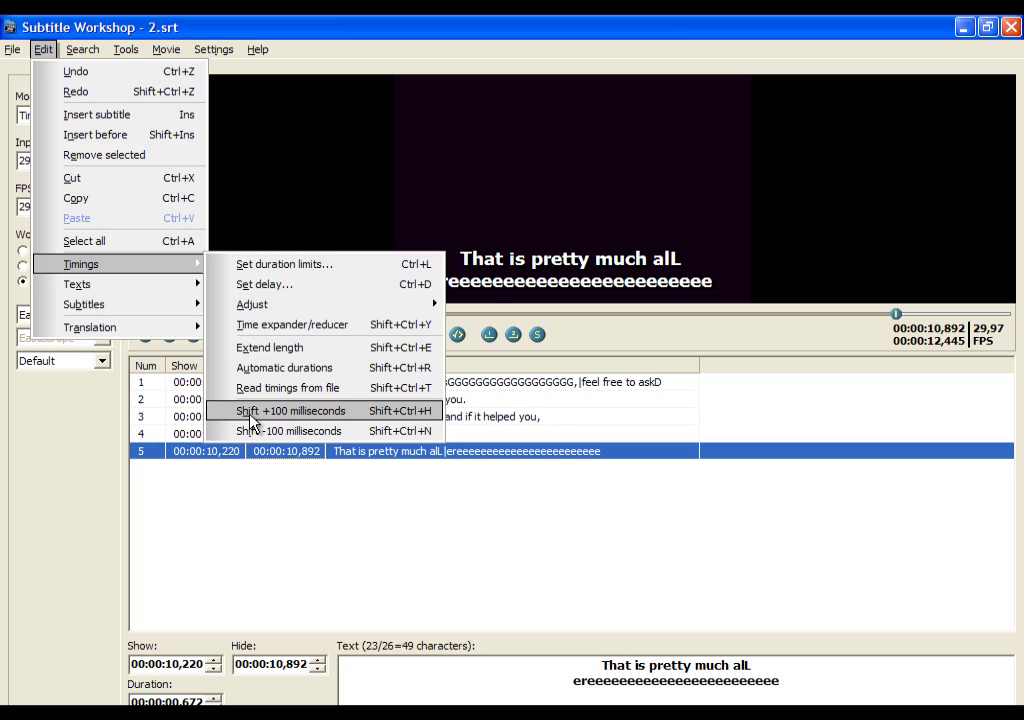
{"action": "left_click", "coordinate": [251, 417]}
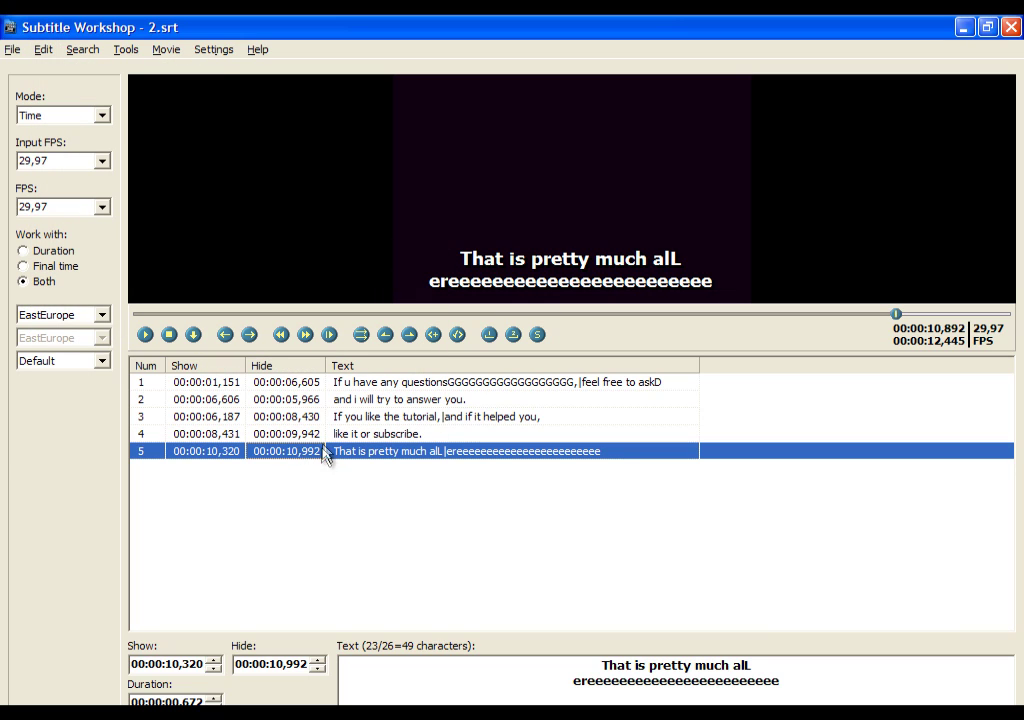
{"action": "left_click", "coordinate": [43, 49]}
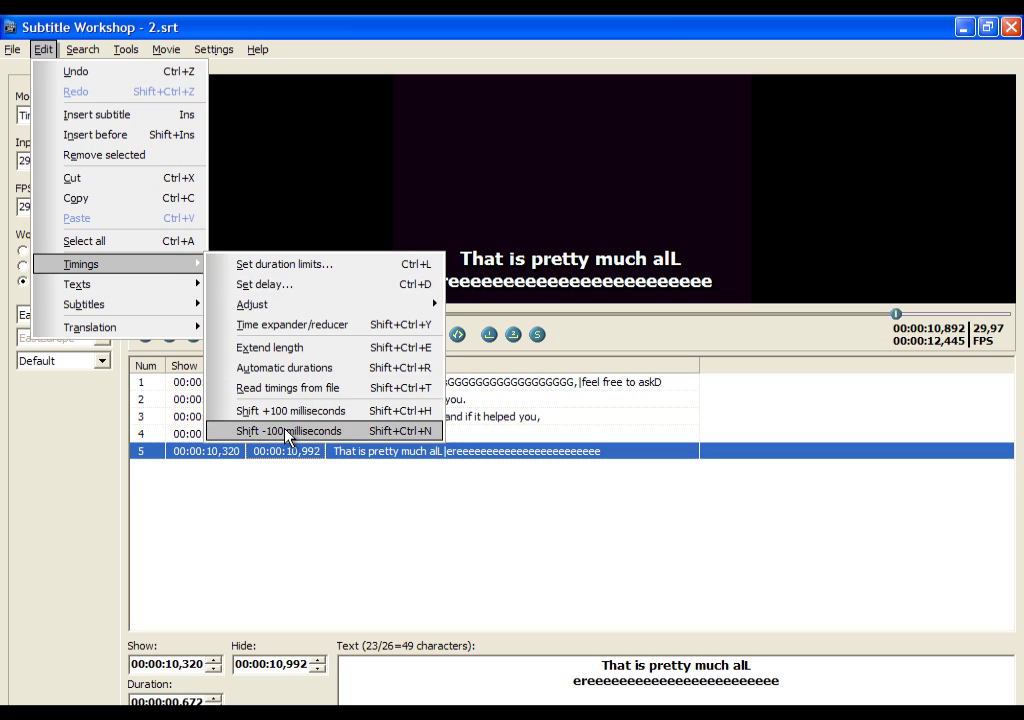
{"action": "left_click", "coordinate": [299, 431]}
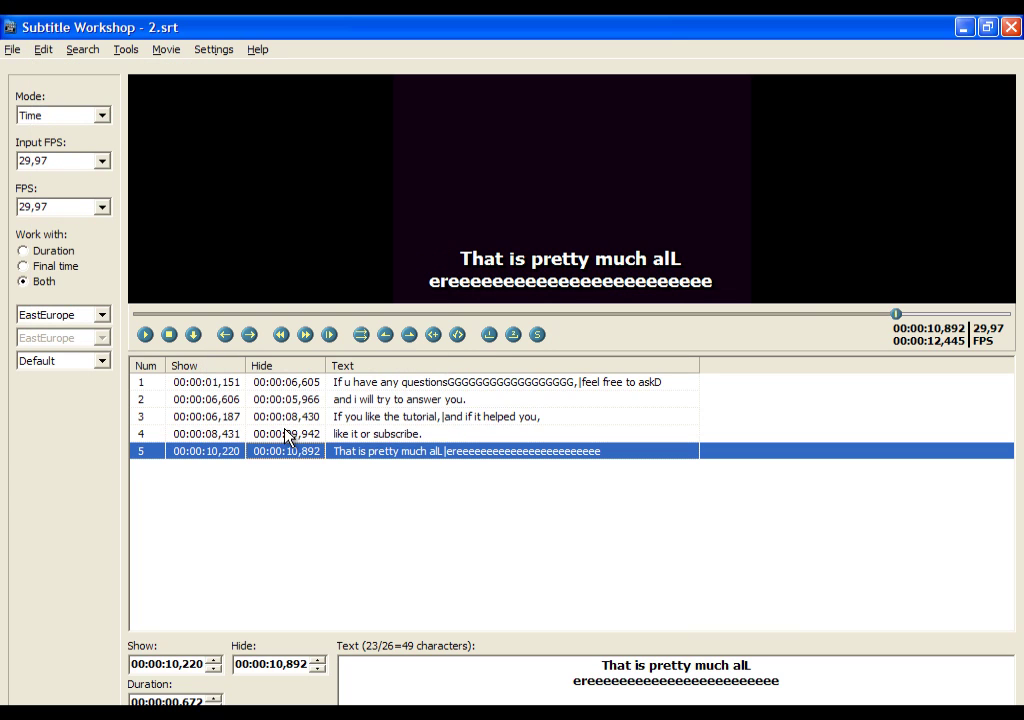
Read the subtitle timings from the file Testing subtitles 1 on the Desktop.
{"action": "left_click", "coordinate": [43, 49]}
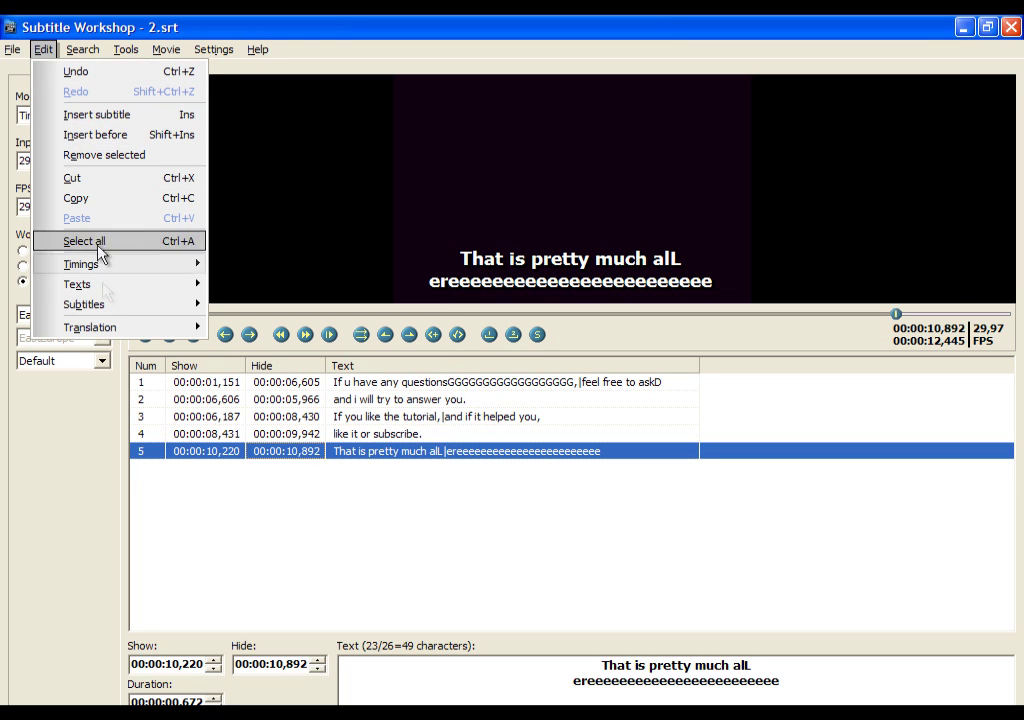
{"action": "mouse_move", "coordinate": [110, 266]}
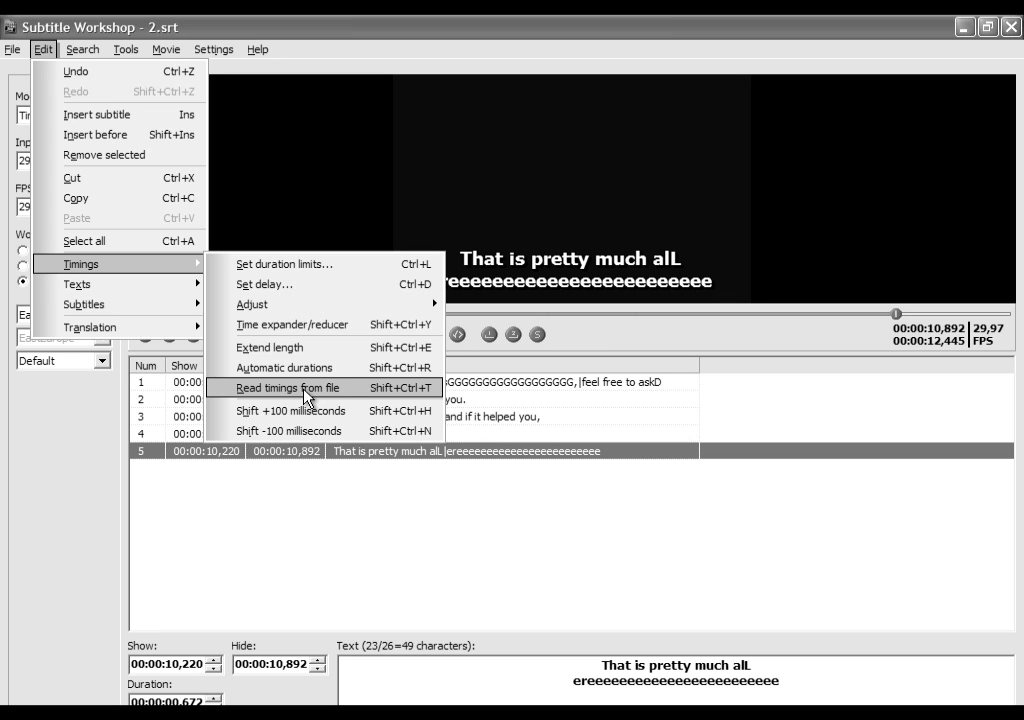
{"action": "left_click", "coordinate": [306, 397]}
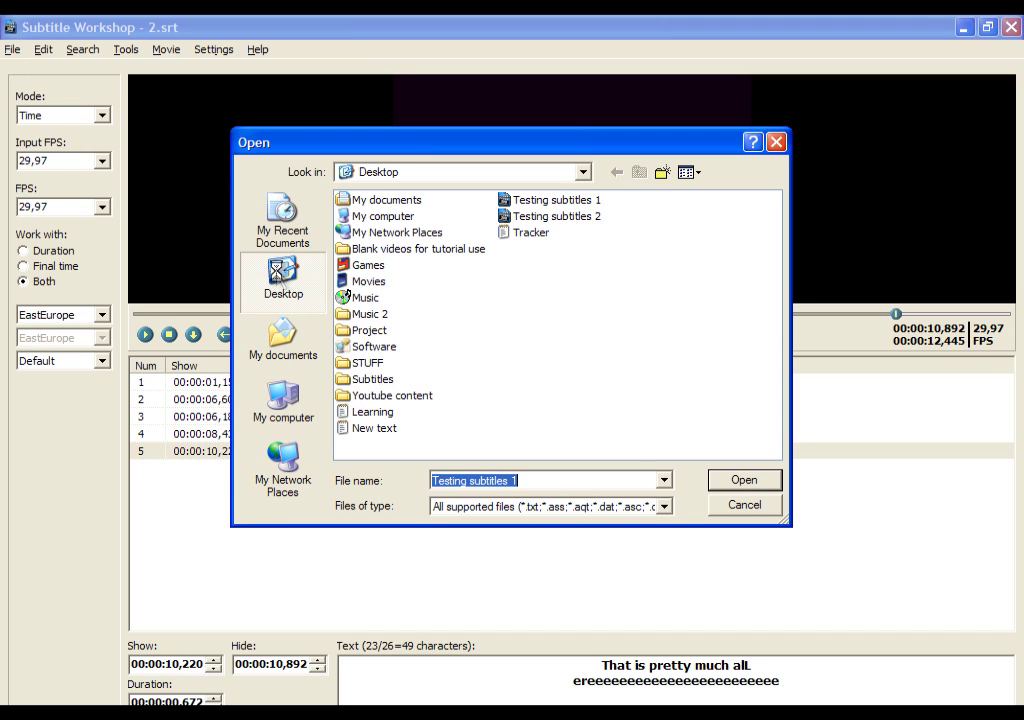
{"action": "left_click", "coordinate": [535, 200]}
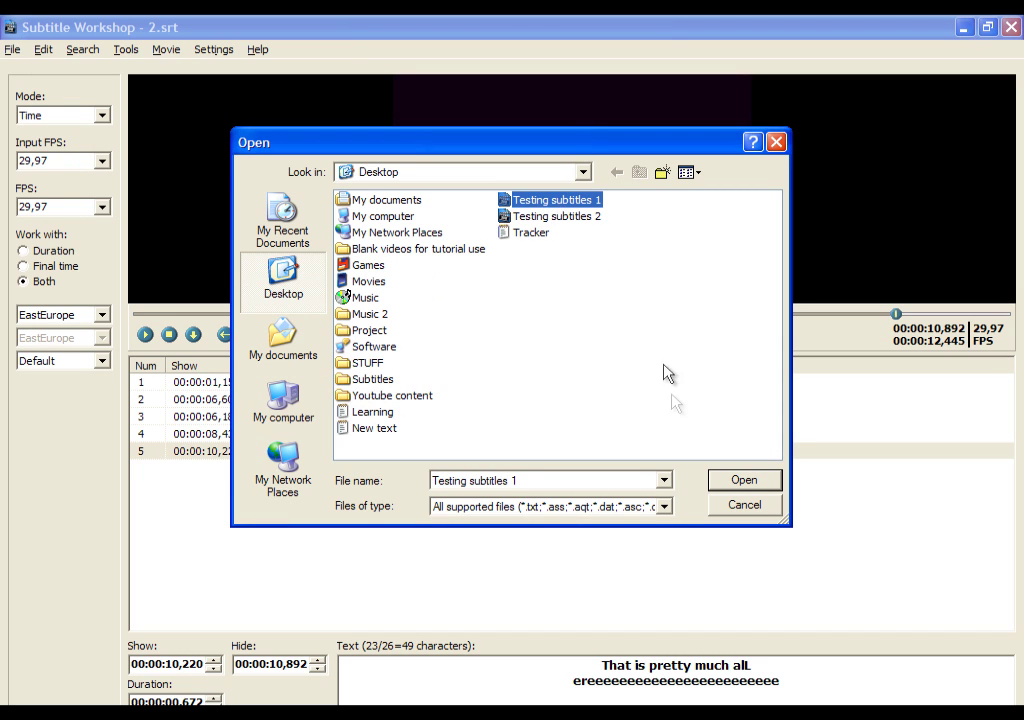
{"action": "left_click", "coordinate": [743, 480]}
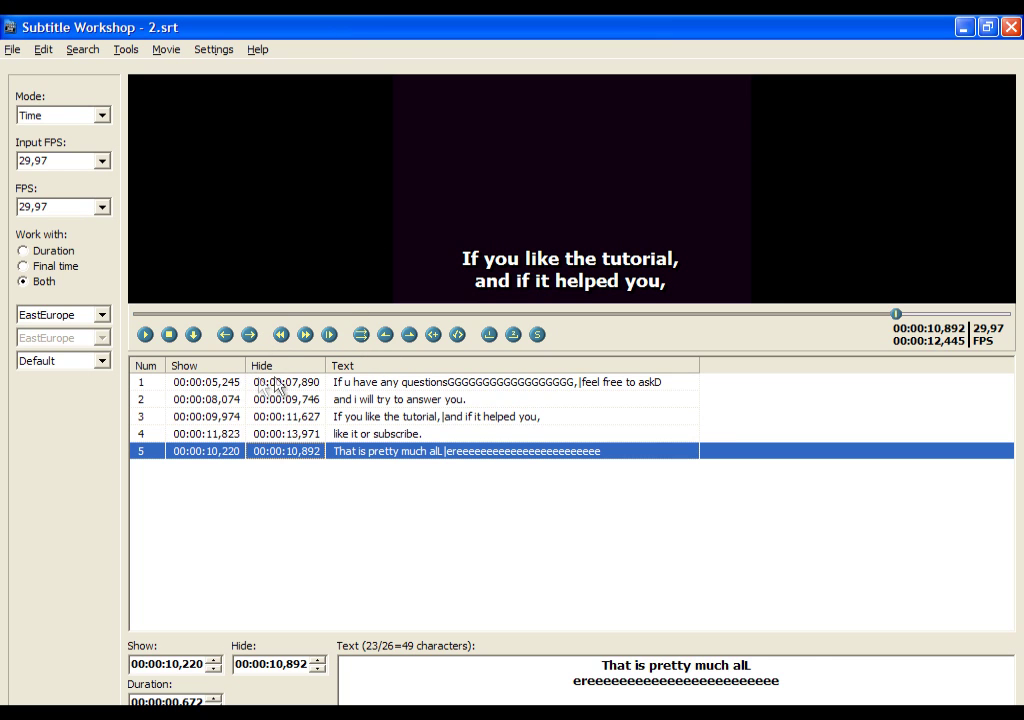
Open Testing subtitles 1 from the desktop in Notepad and compare its first two timings with subtitles 1 and 2 in Subtitle Workshop.
{"action": "left_click", "coordinate": [219, 383]}
{"action": "left_click", "coordinate": [230, 402]}
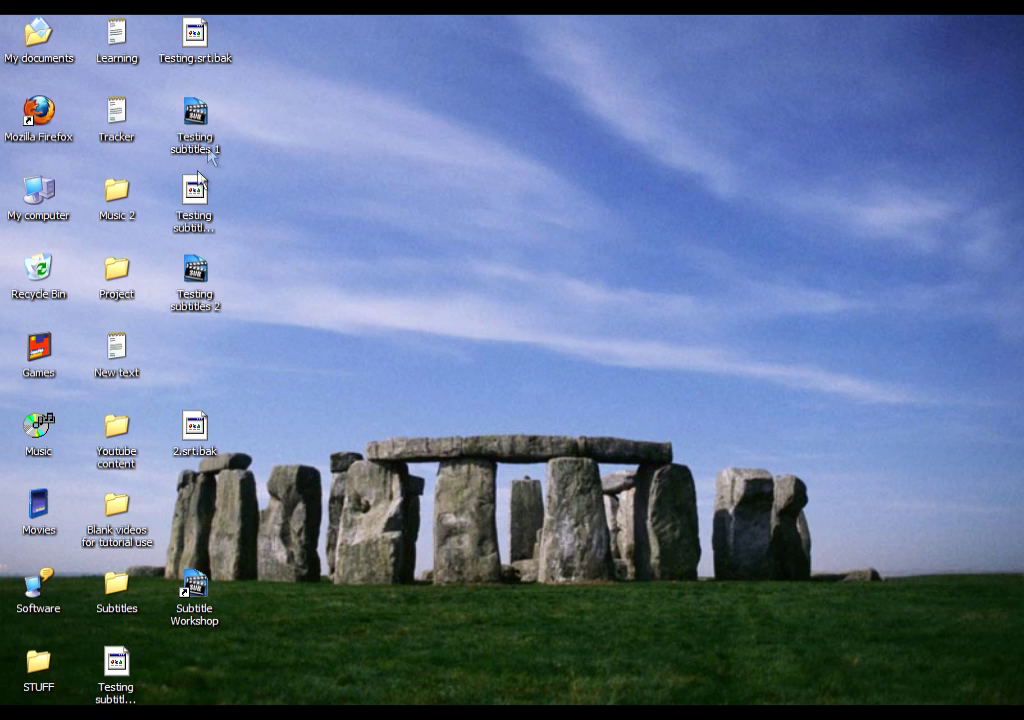
{"action": "double_click", "coordinate": [206, 150]}
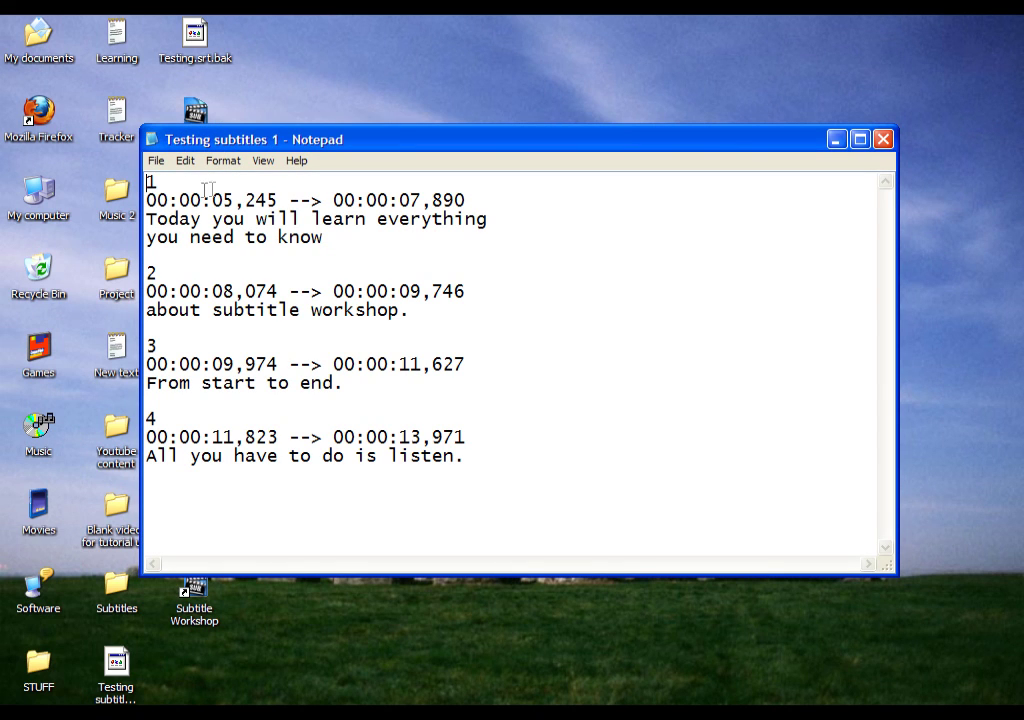
{"action": "left_click_drag", "start_coordinate": [147, 200], "coordinate": [466, 200]}
{"action": "left_click_drag", "start_coordinate": [147, 291], "coordinate": [487, 292]}
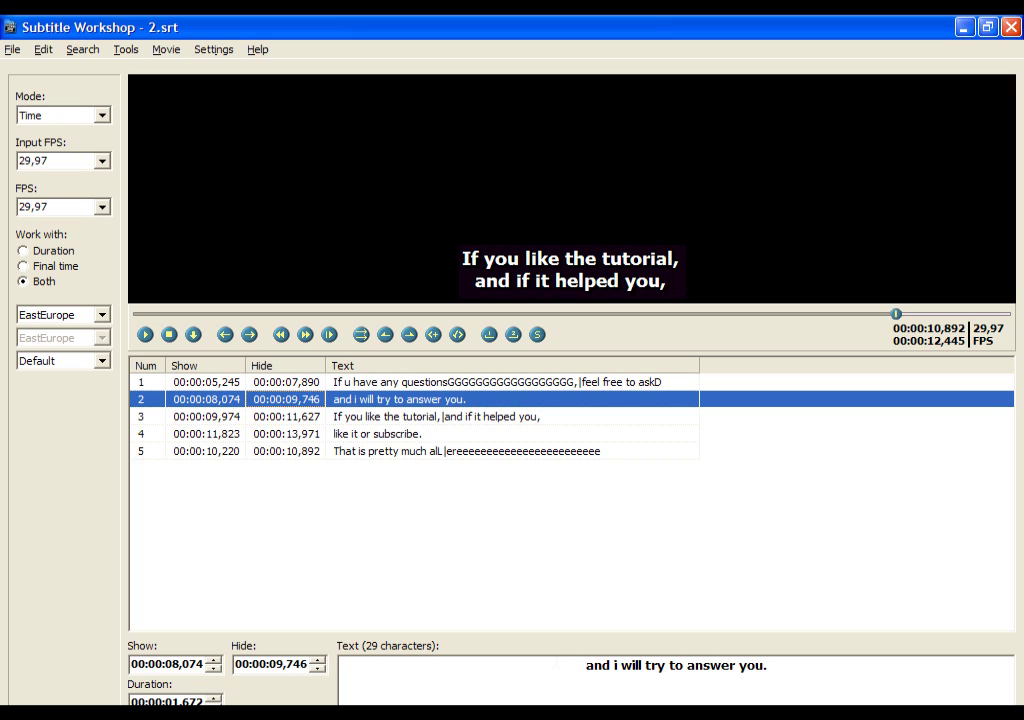
{"action": "left_click", "coordinate": [190, 382]}
{"action": "left_click", "coordinate": [213, 400]}
{"action": "left_click", "coordinate": [299, 560]}
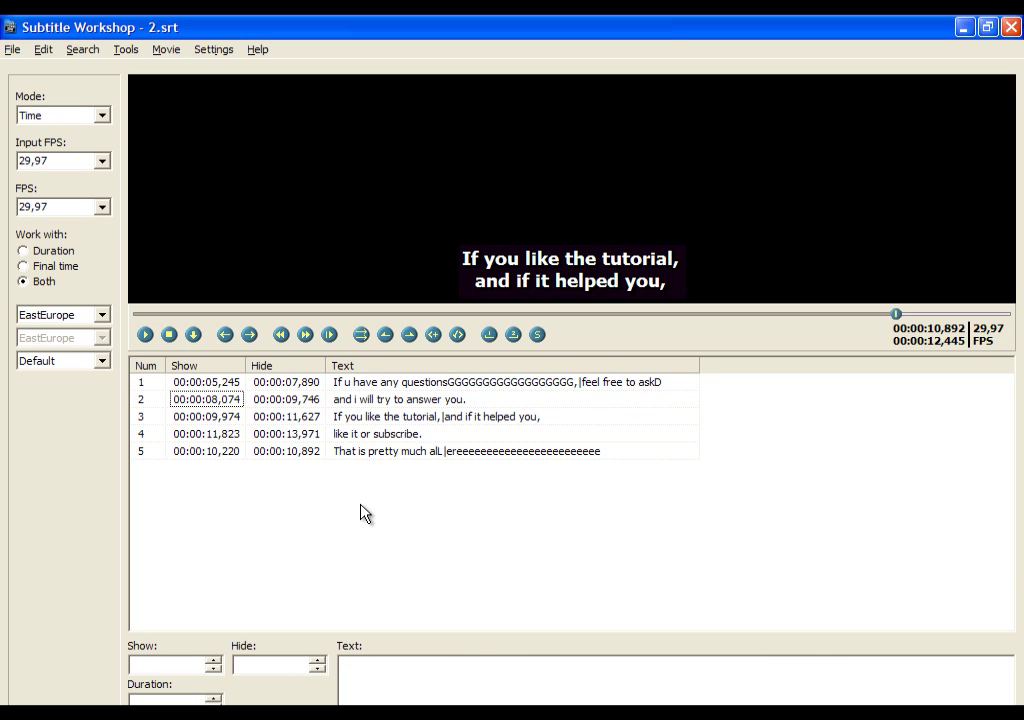
{"action": "left_click", "coordinate": [44, 50]}
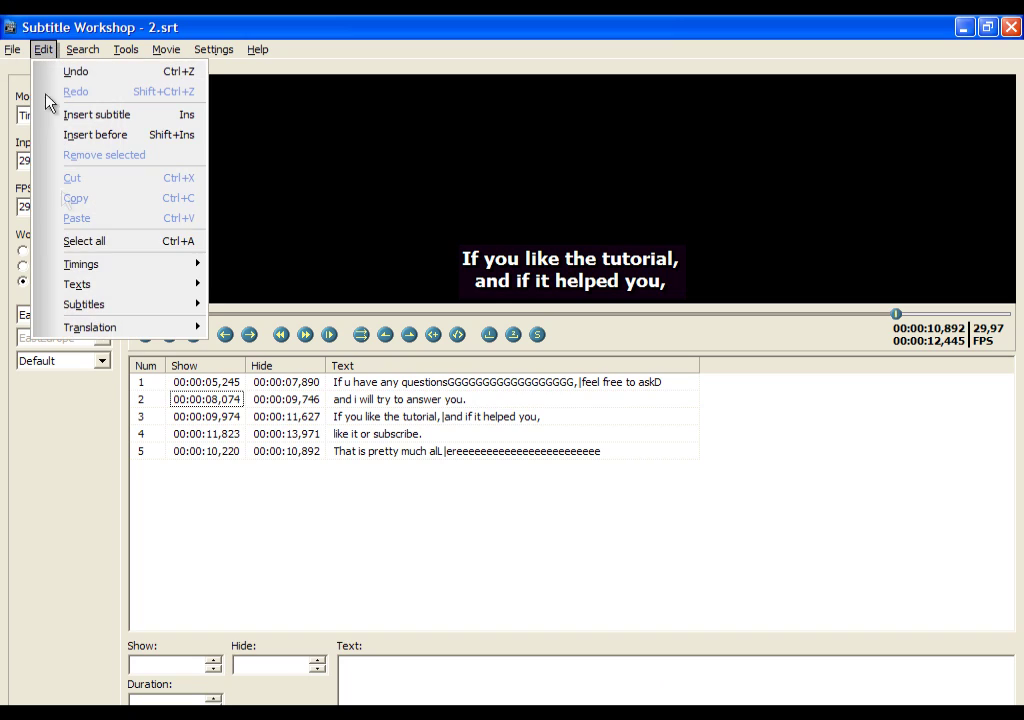
{"action": "mouse_move", "coordinate": [99, 268]}
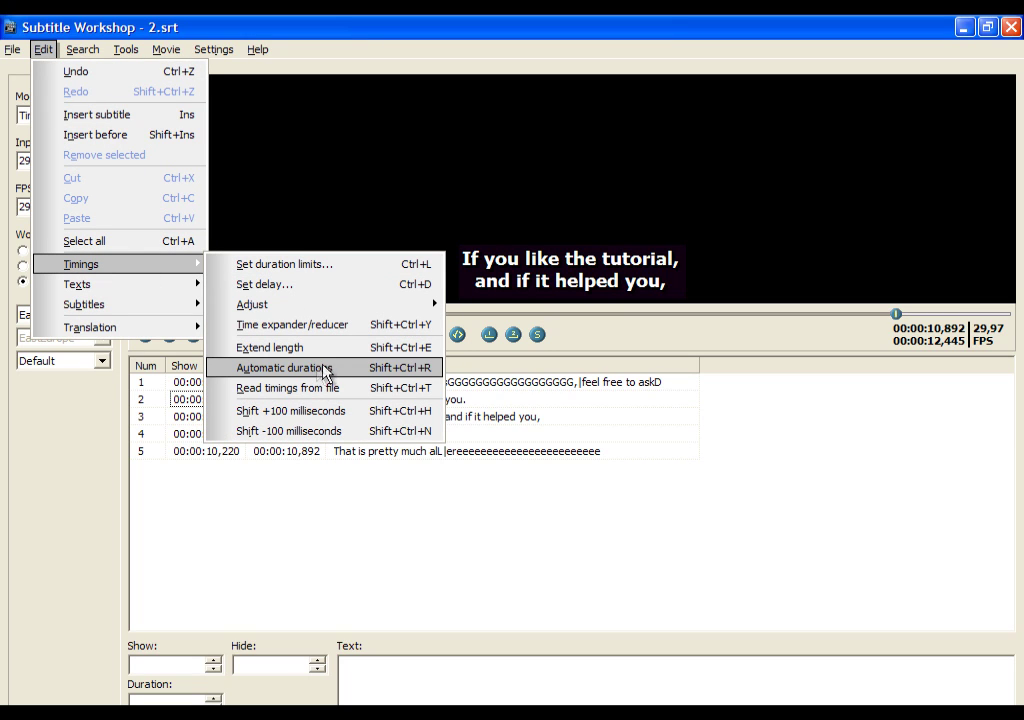
{"action": "mouse_move", "coordinate": [147, 287]}
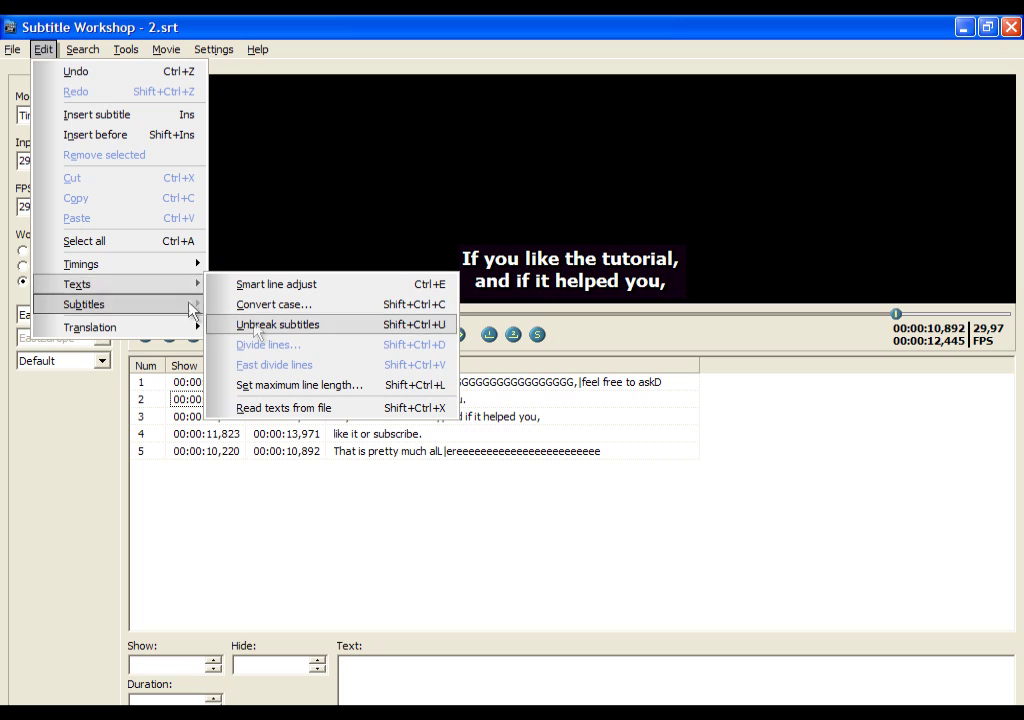
{"action": "left_click", "coordinate": [318, 497]}
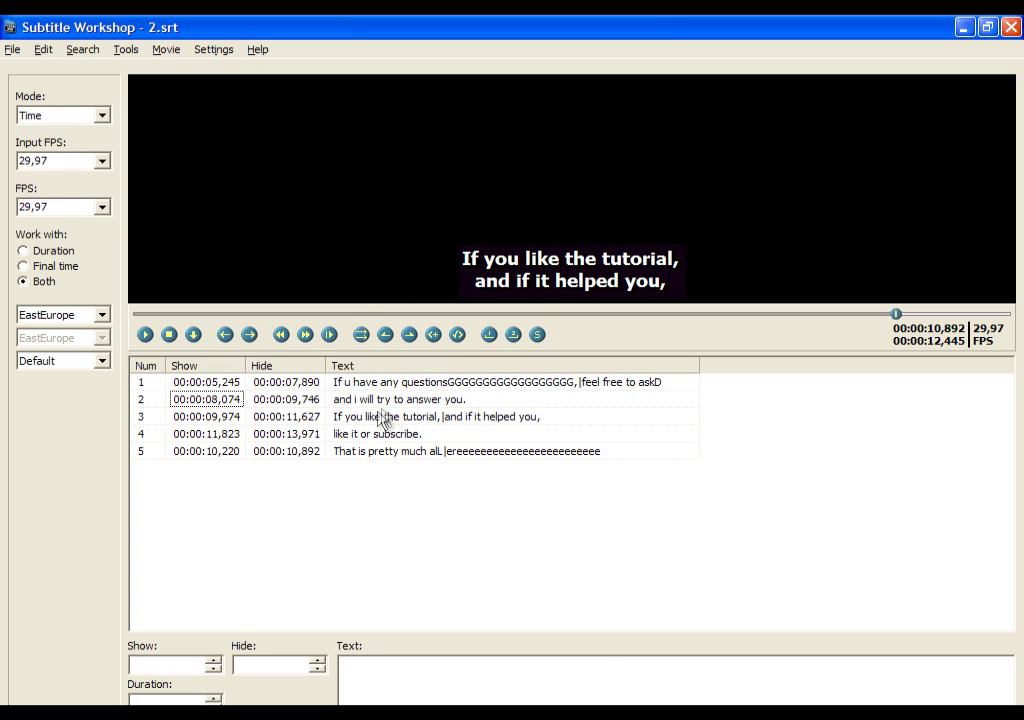
Unbreak subtitle 1 so its two lines become a single line.
{"action": "left_click", "coordinate": [415, 386]}
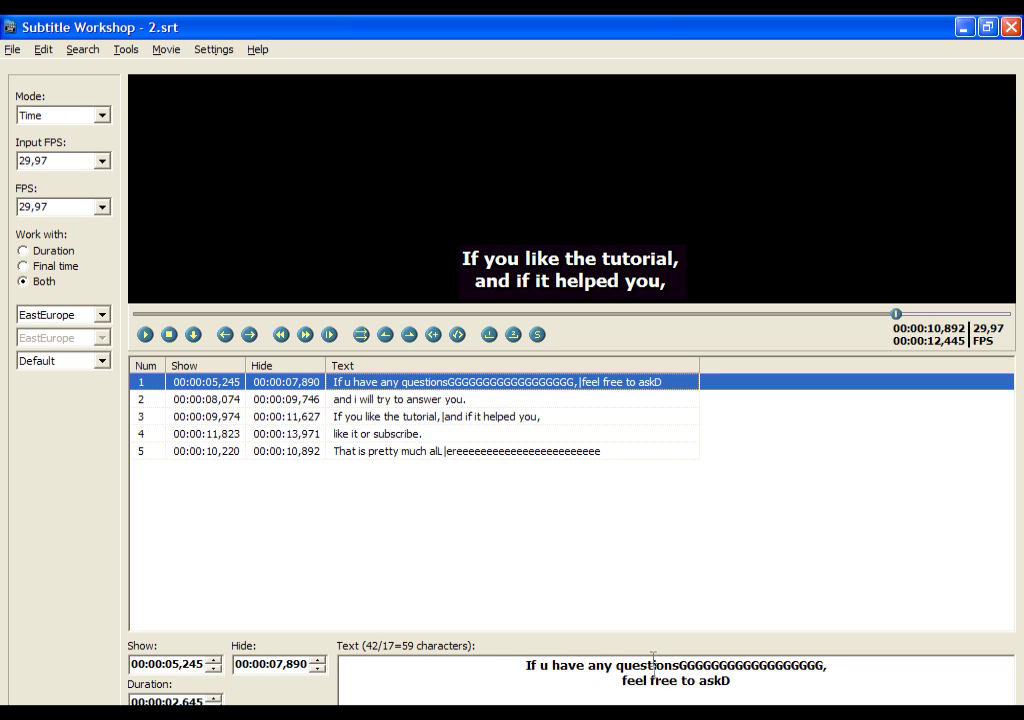
{"action": "left_click", "coordinate": [43, 50]}
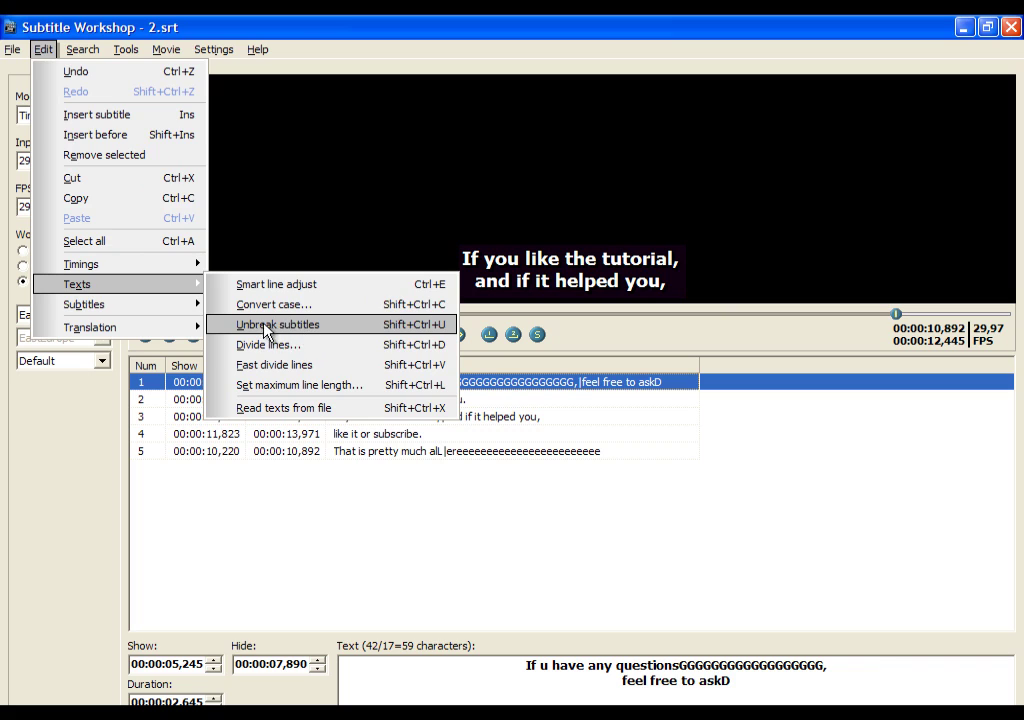
{"action": "left_click", "coordinate": [281, 326]}
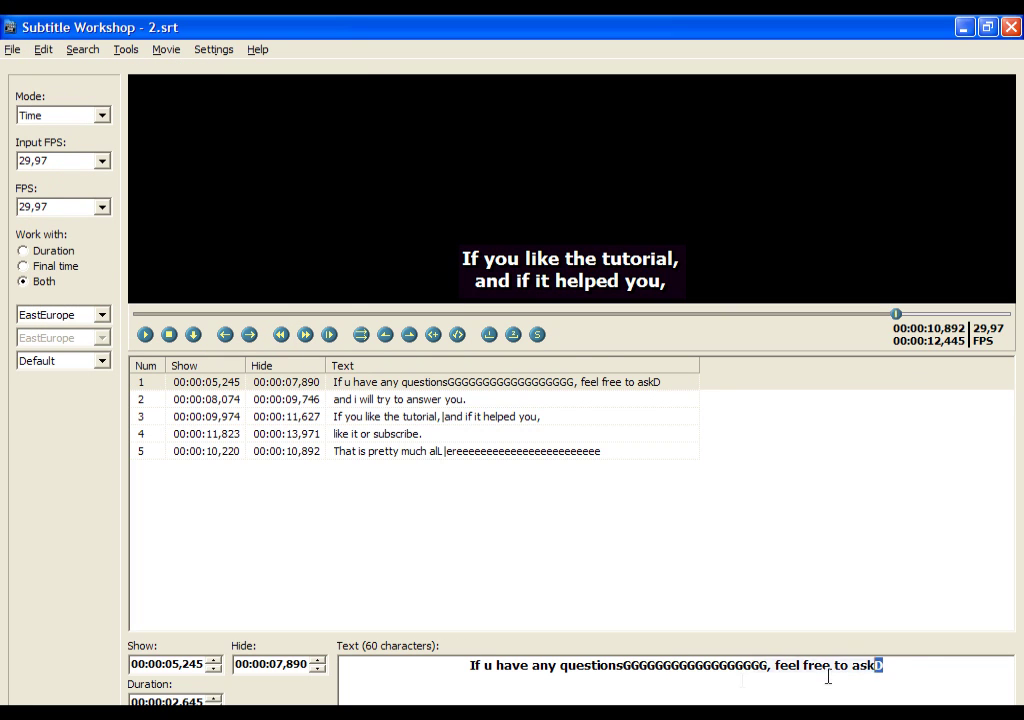
{"action": "left_click_drag", "start_coordinate": [878, 665], "coordinate": [357, 681]}
{"action": "left_click", "coordinate": [402, 551]}
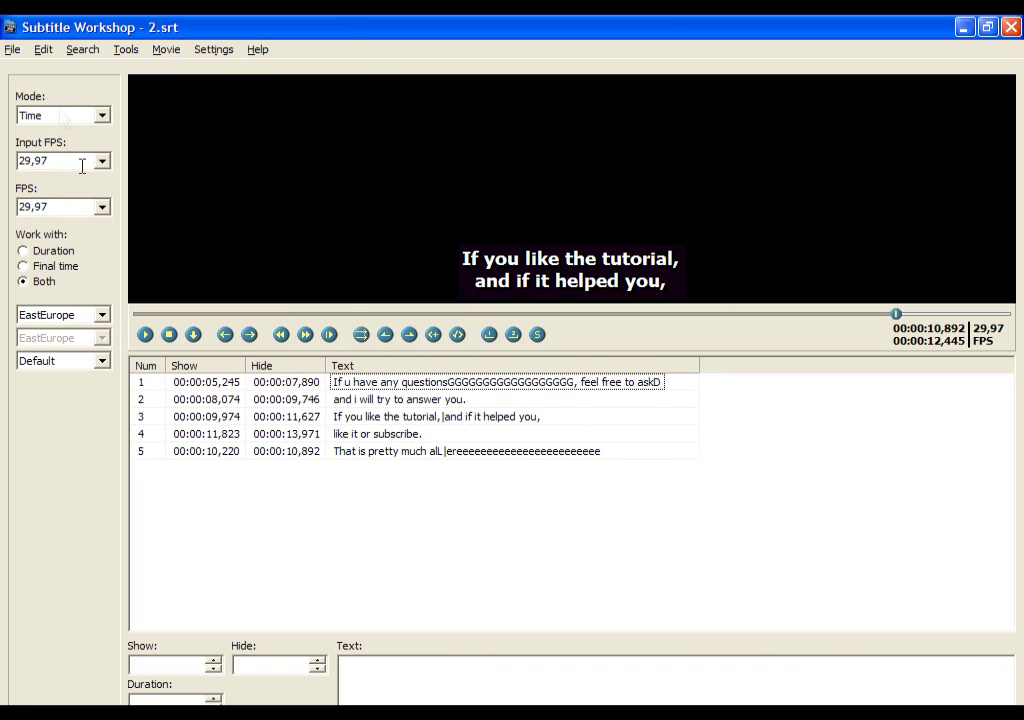
Convert the case of all subtitles to UPPERCASE.
{"action": "left_click", "coordinate": [43, 50]}
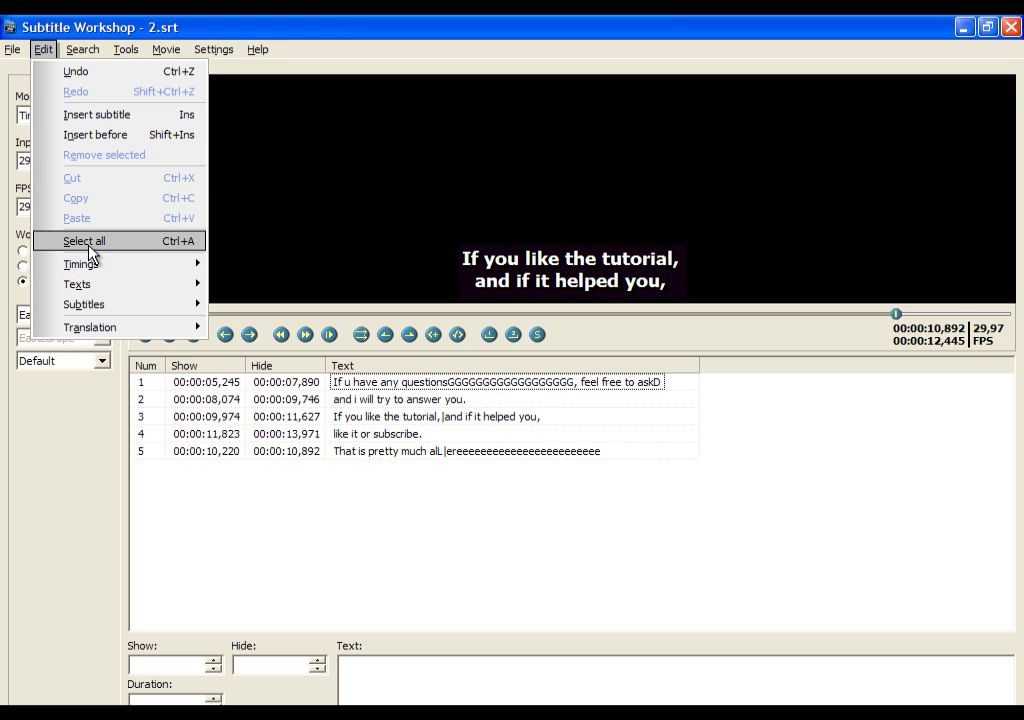
{"action": "mouse_move", "coordinate": [81, 286]}
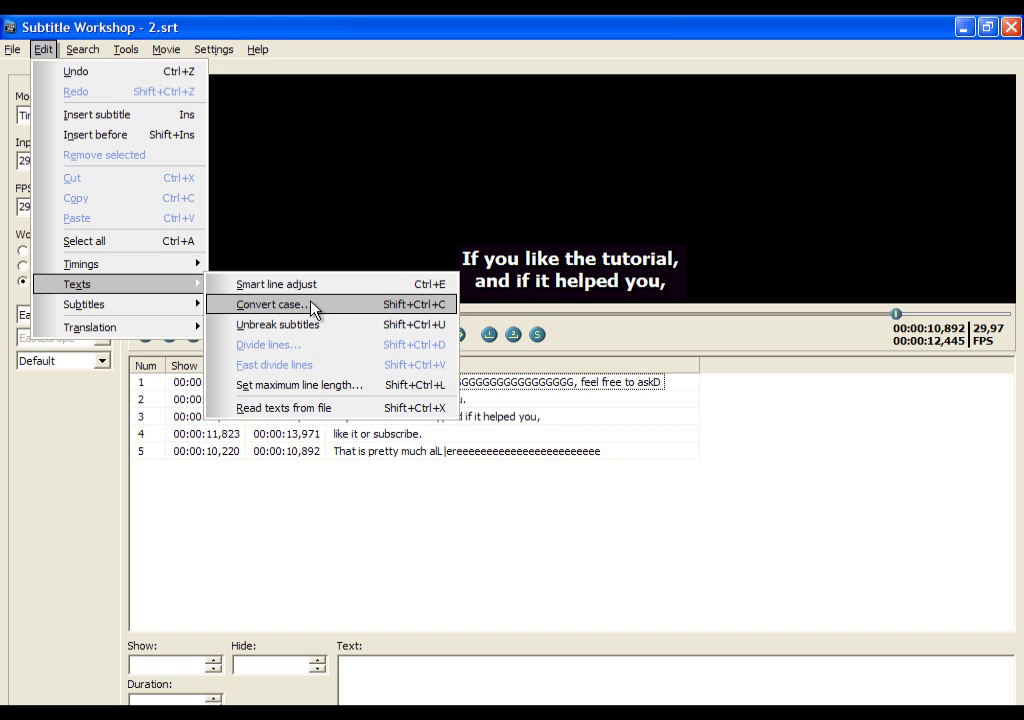
{"action": "left_click", "coordinate": [308, 305]}
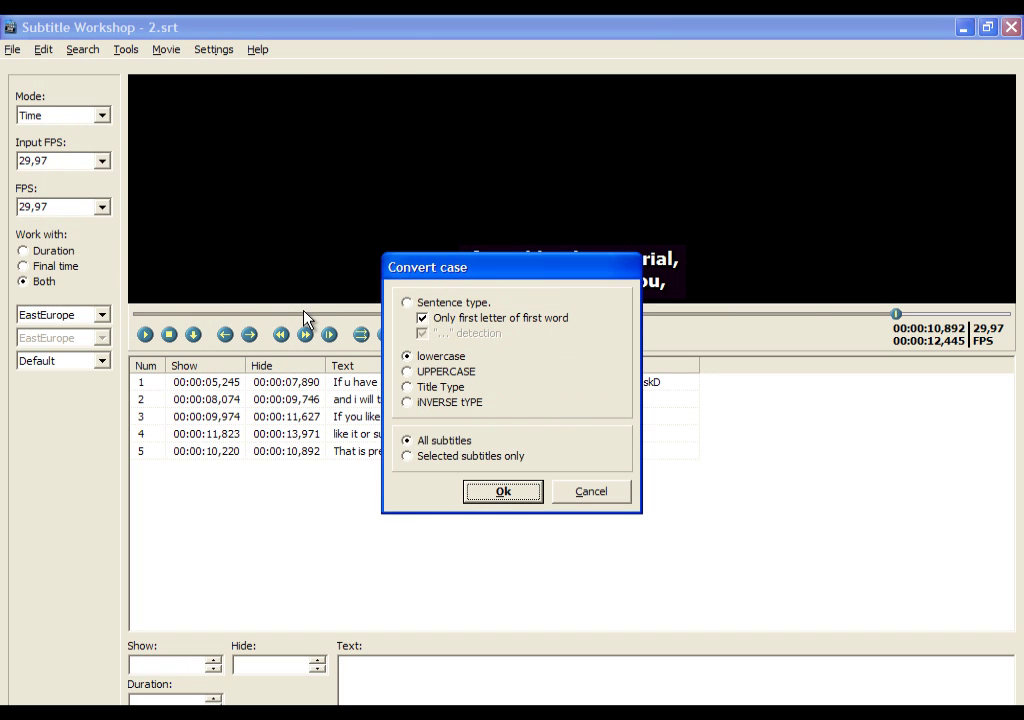
{"action": "left_click", "coordinate": [447, 442]}
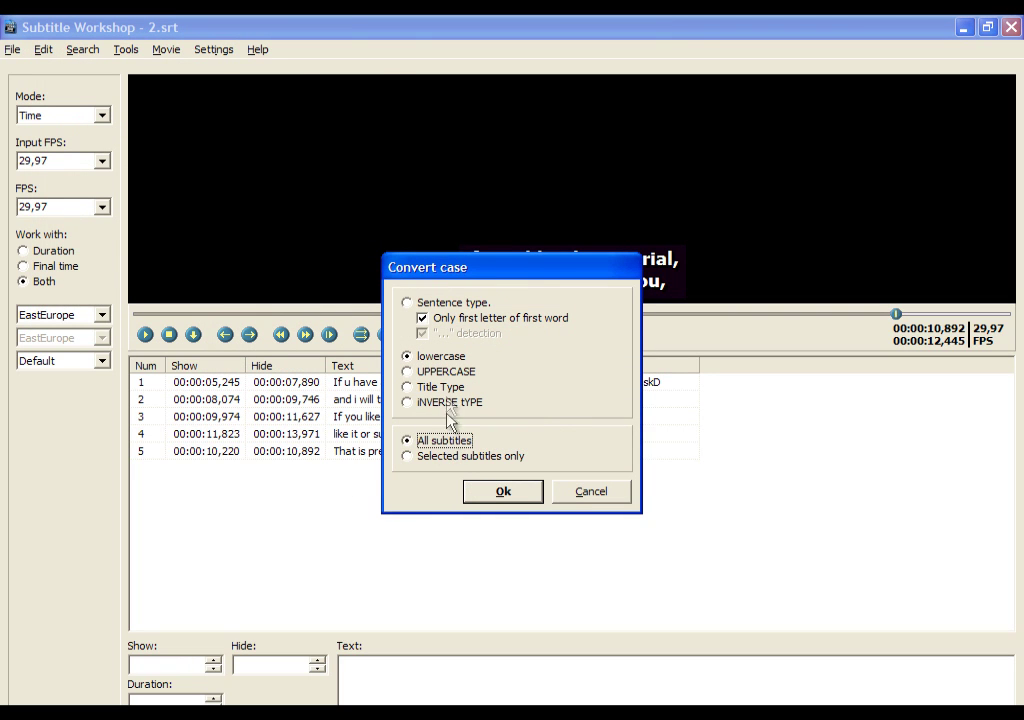
{"action": "left_click", "coordinate": [448, 372]}
{"action": "left_click", "coordinate": [502, 491]}
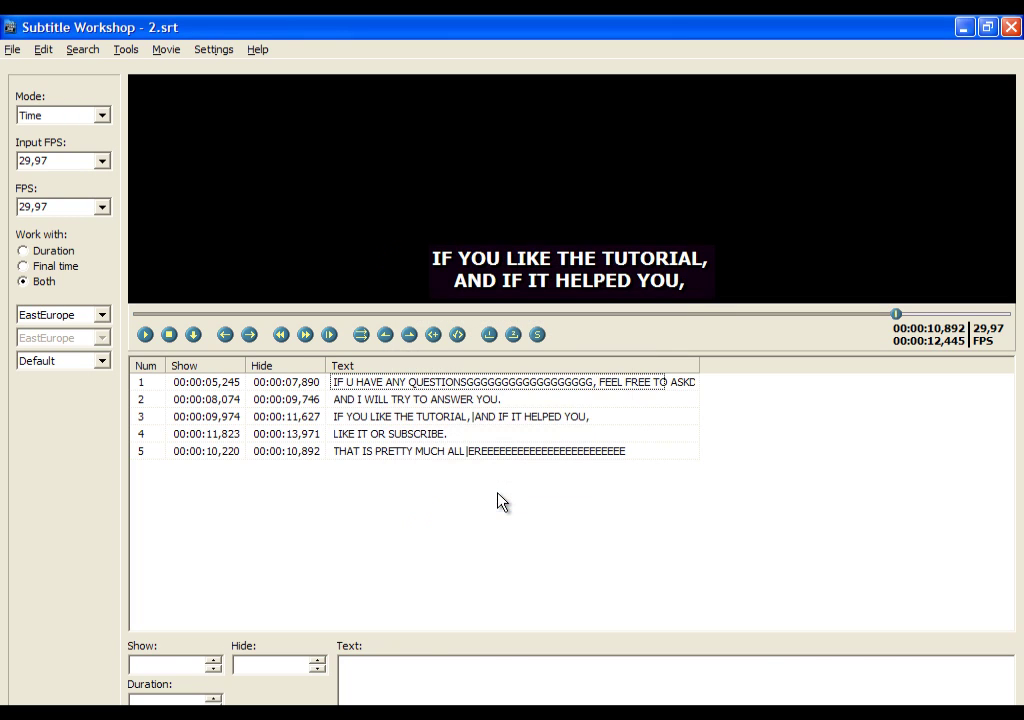
Check the text of the first three subtitles and undo the uppercase conversion.
{"action": "left_click", "coordinate": [409, 384]}
{"action": "left_click", "coordinate": [418, 400]}
{"action": "left_click", "coordinate": [405, 416]}
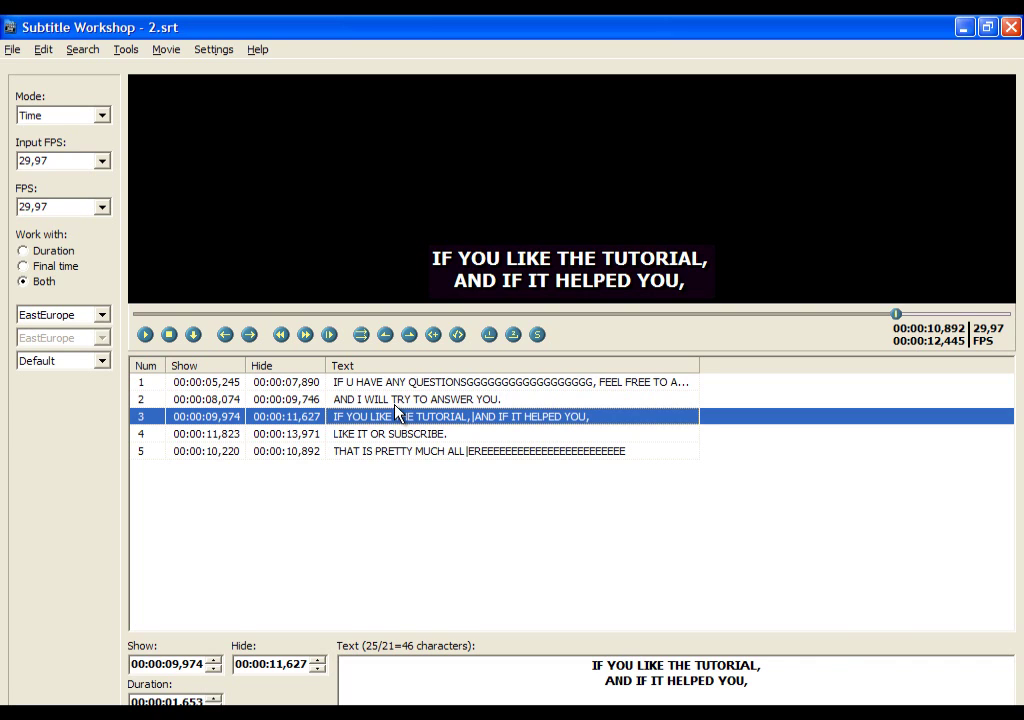
{"action": "key", "text": "ctrl+z"}
Read the subtitle texts from the file Testing subtitles 1 on the Desktop.
{"action": "left_click", "coordinate": [43, 49]}
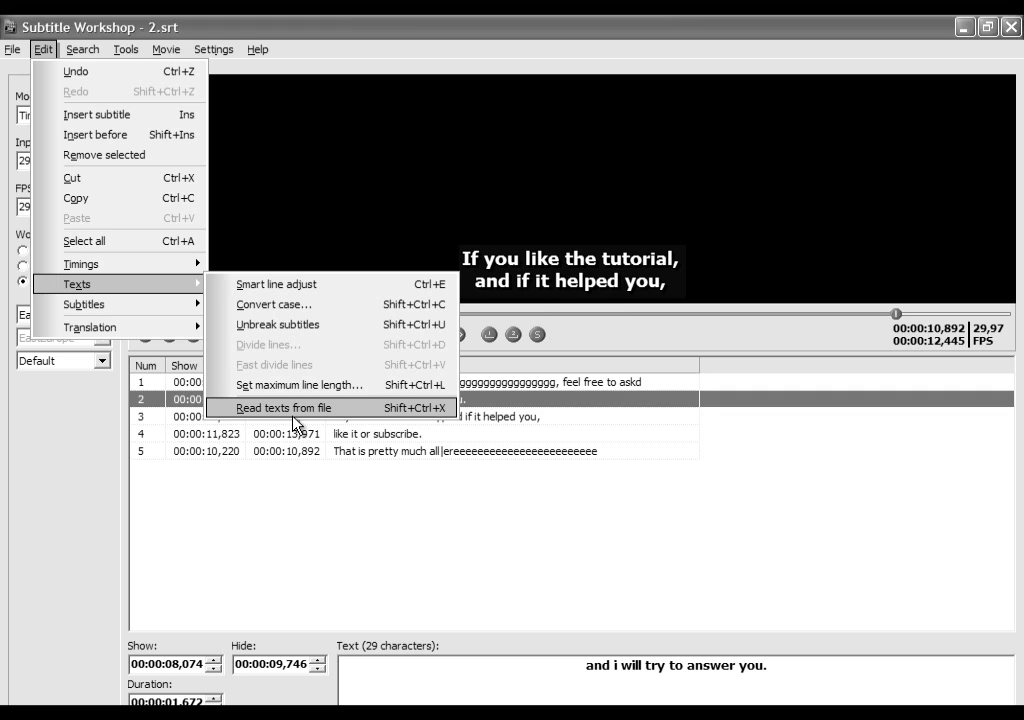
{"action": "left_click", "coordinate": [290, 408]}
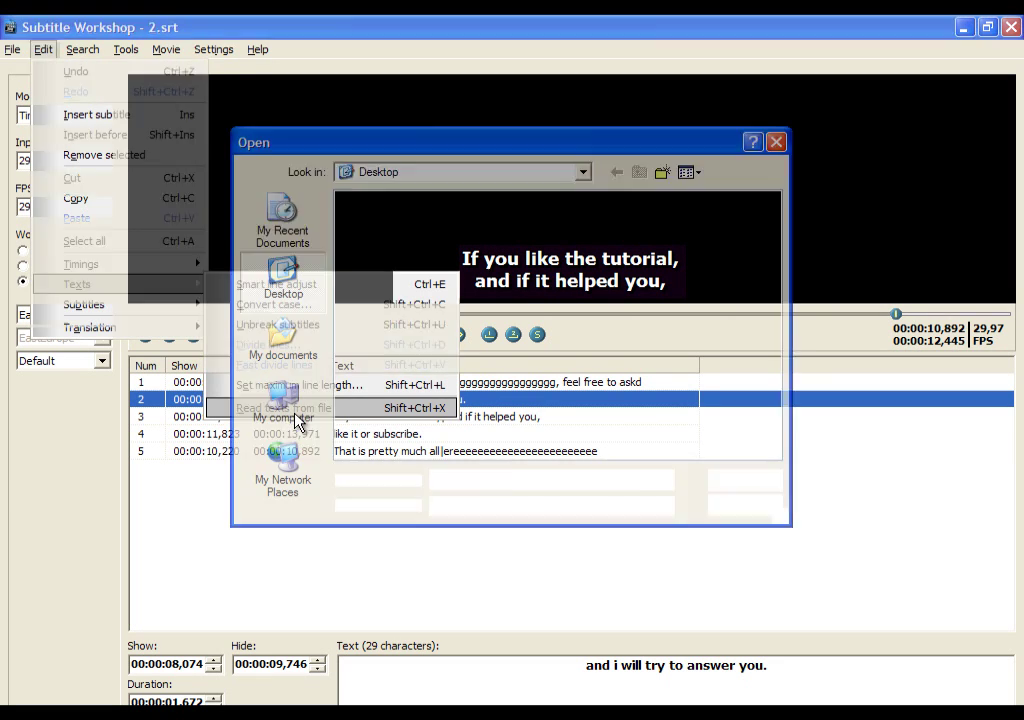
{"action": "left_click", "coordinate": [521, 205]}
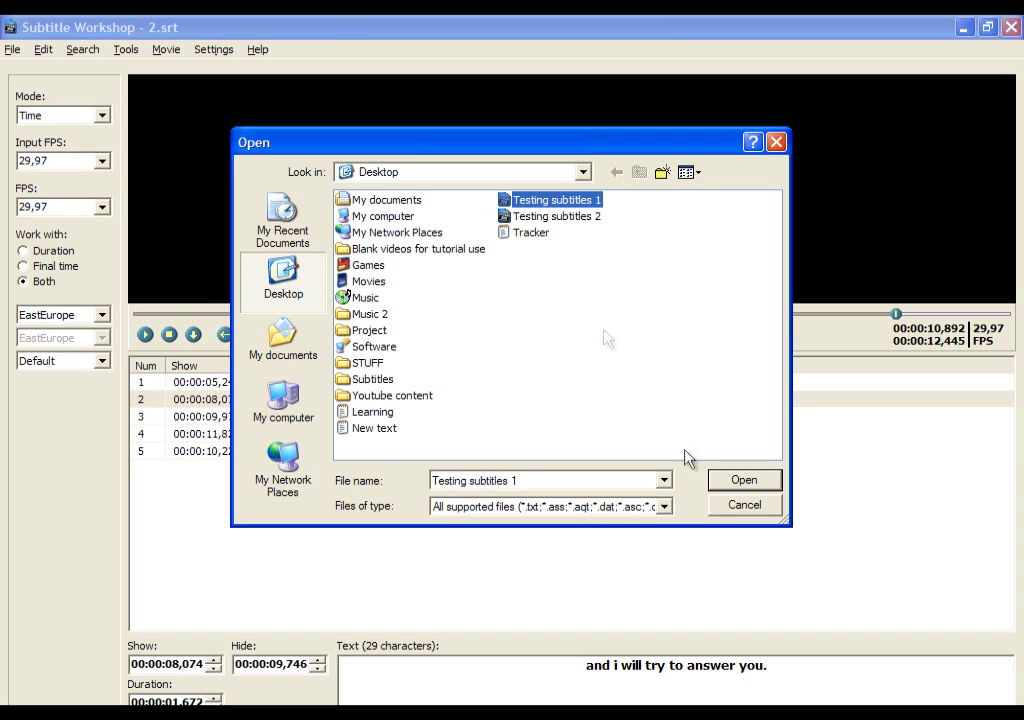
{"action": "left_click", "coordinate": [757, 485]}
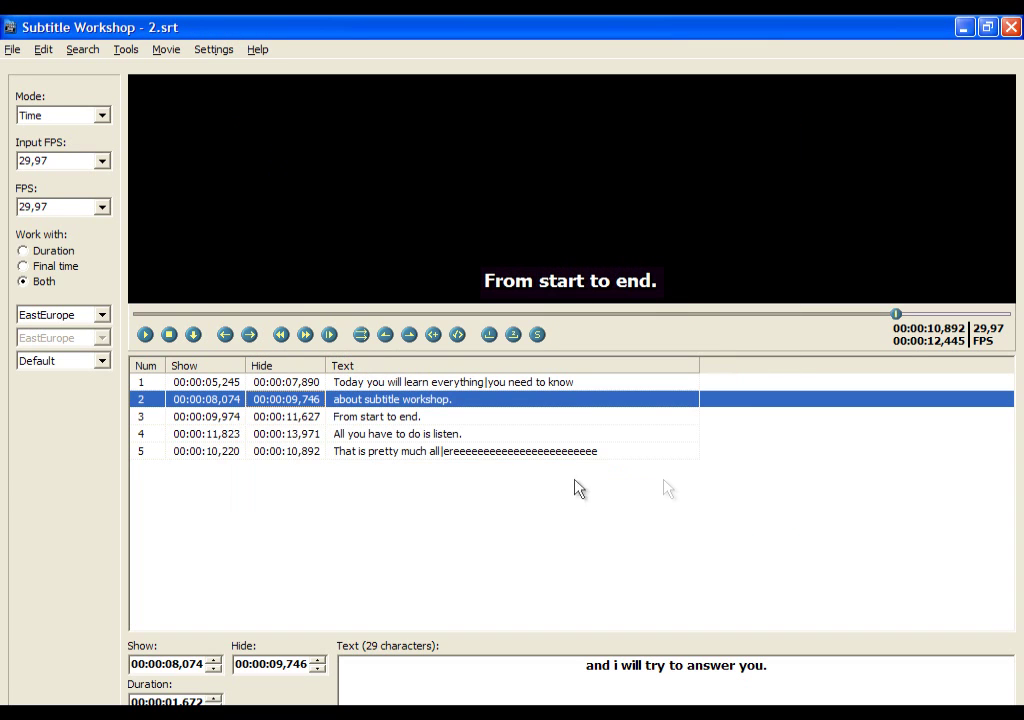
Compare the loaded subtitle texts with the Testing subtitles 1 file in Notepad, and undo reading the texts from that file.
{"action": "left_click", "coordinate": [400, 400]}
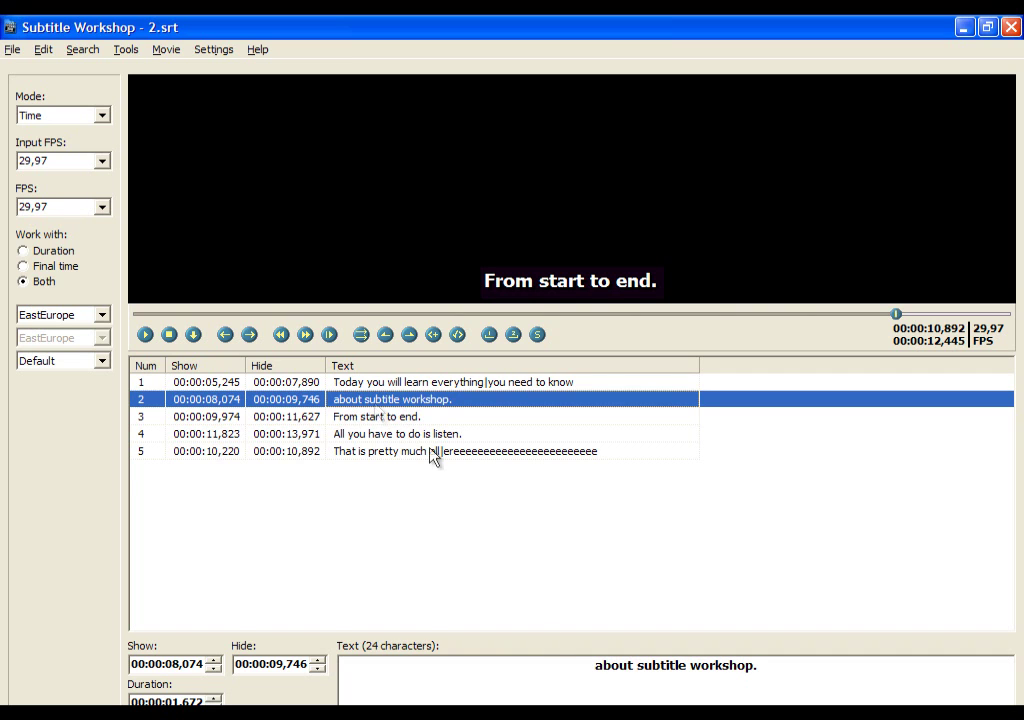
{"action": "key", "text": "super+d"}
{"action": "double_click", "coordinate": [200, 138]}
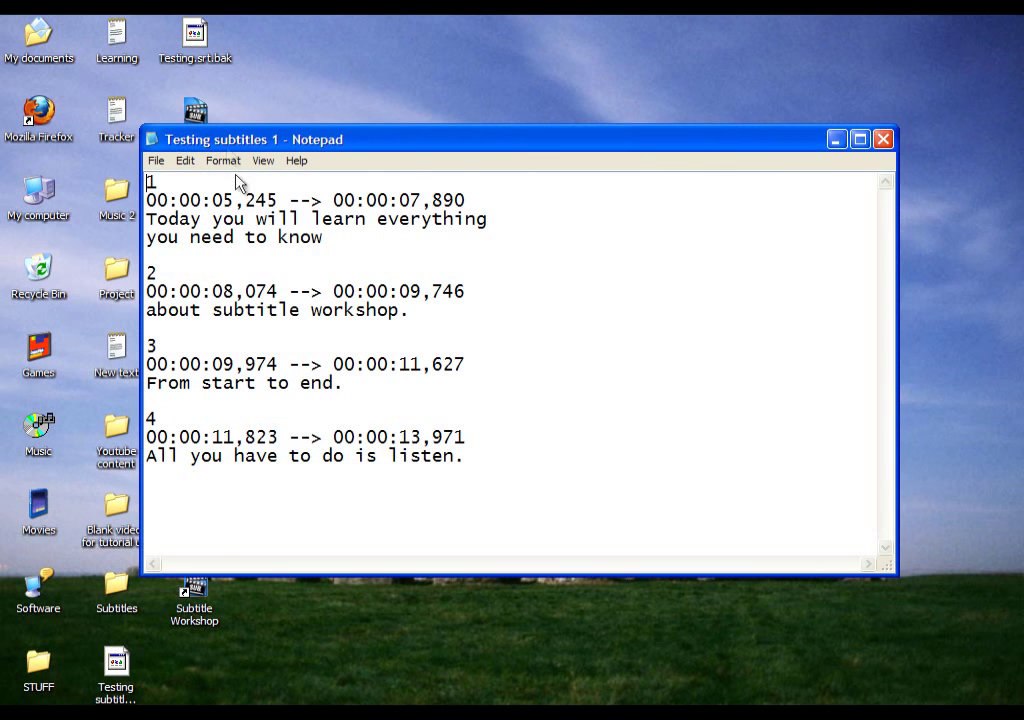
{"action": "mouse_move", "coordinate": [157, 310]}
{"action": "left_mouse_down"}
{"action": "mouse_move", "coordinate": [399, 311]}
{"action": "mouse_move", "coordinate": [146, 310]}
{"action": "left_mouse_up"}
{"action": "double_click", "coordinate": [151, 272]}
{"action": "key", "text": "alt+Tab"}
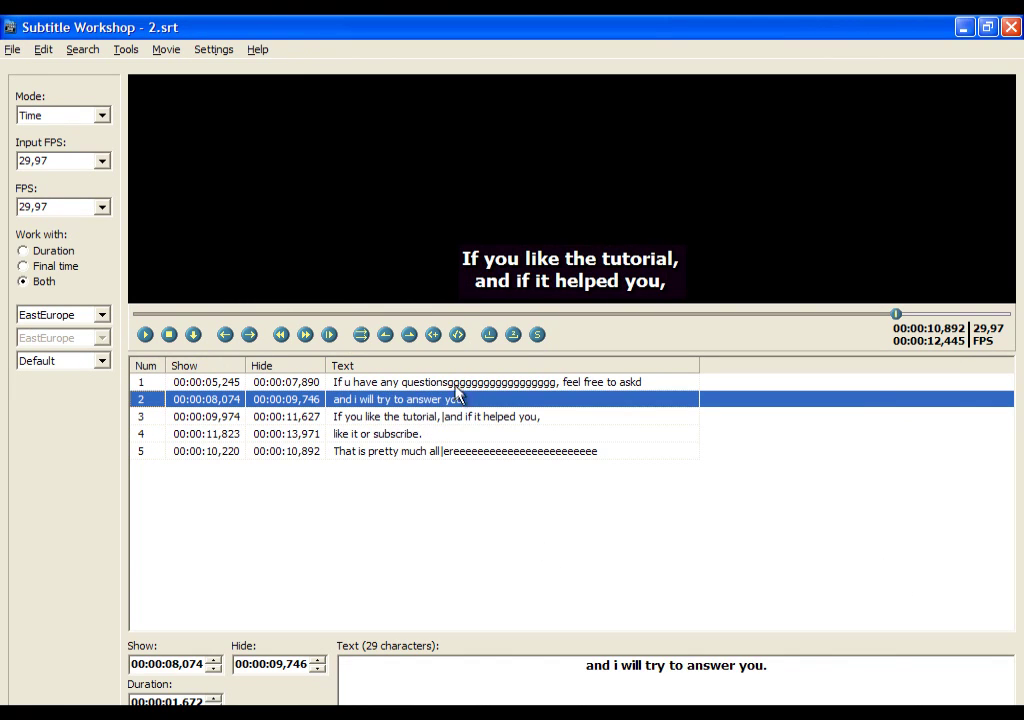
{"action": "left_click", "coordinate": [455, 396], "text": "ctrl"}
{"action": "left_click", "coordinate": [45, 49]}
{"action": "mouse_move", "coordinate": [185, 285]}
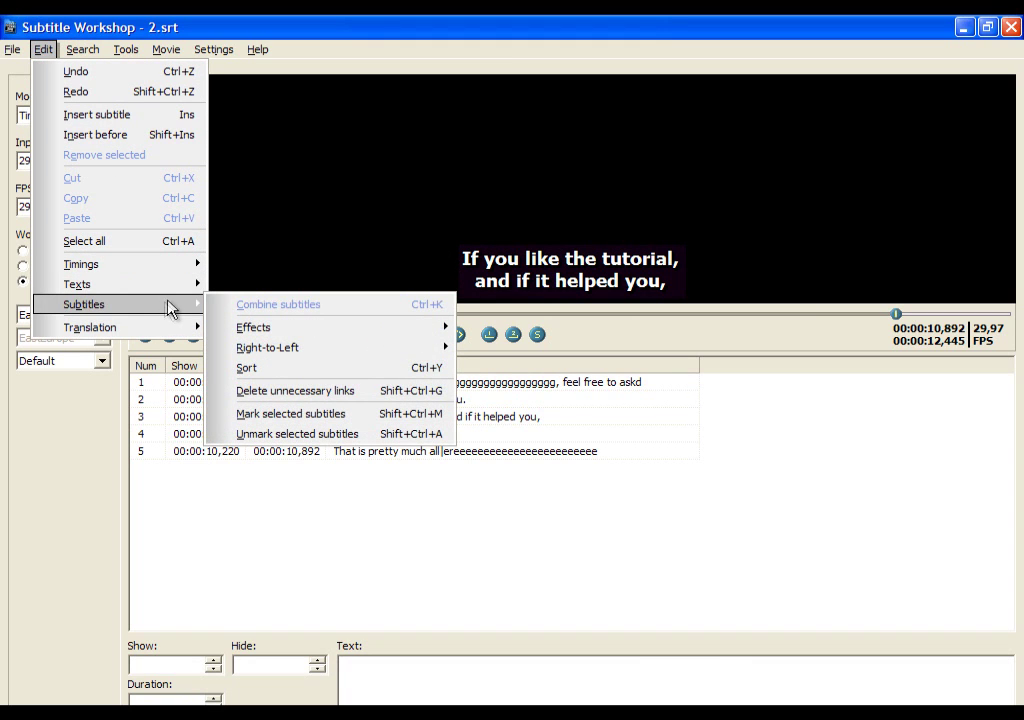
{"action": "mouse_move", "coordinate": [157, 308]}
{"action": "mouse_move", "coordinate": [290, 334]}
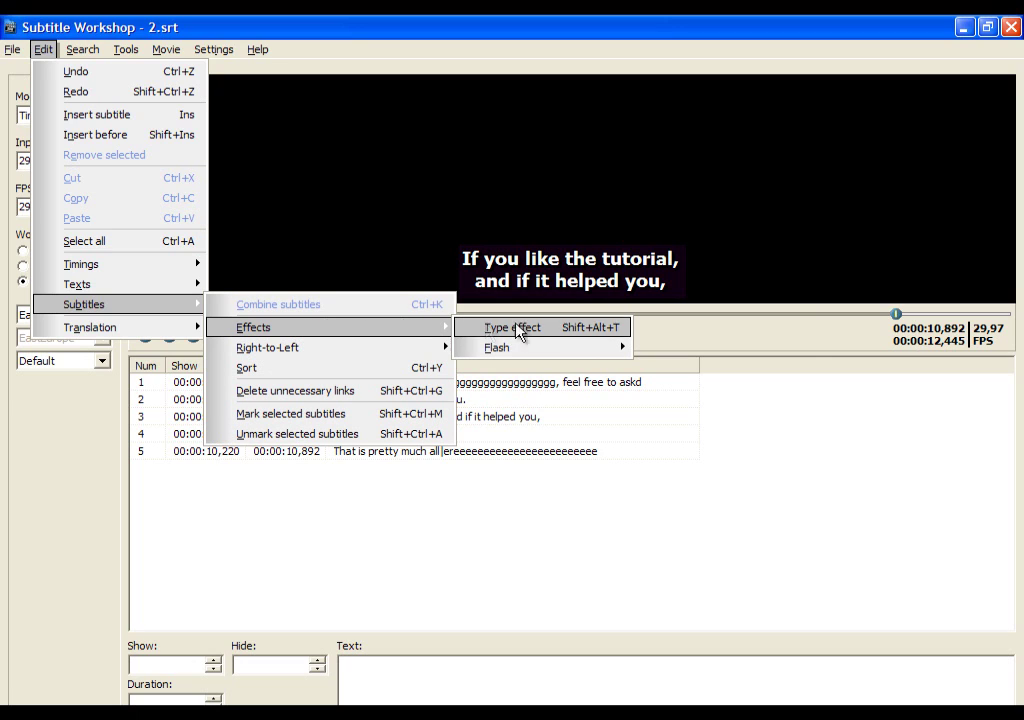
{"action": "mouse_move", "coordinate": [546, 346]}
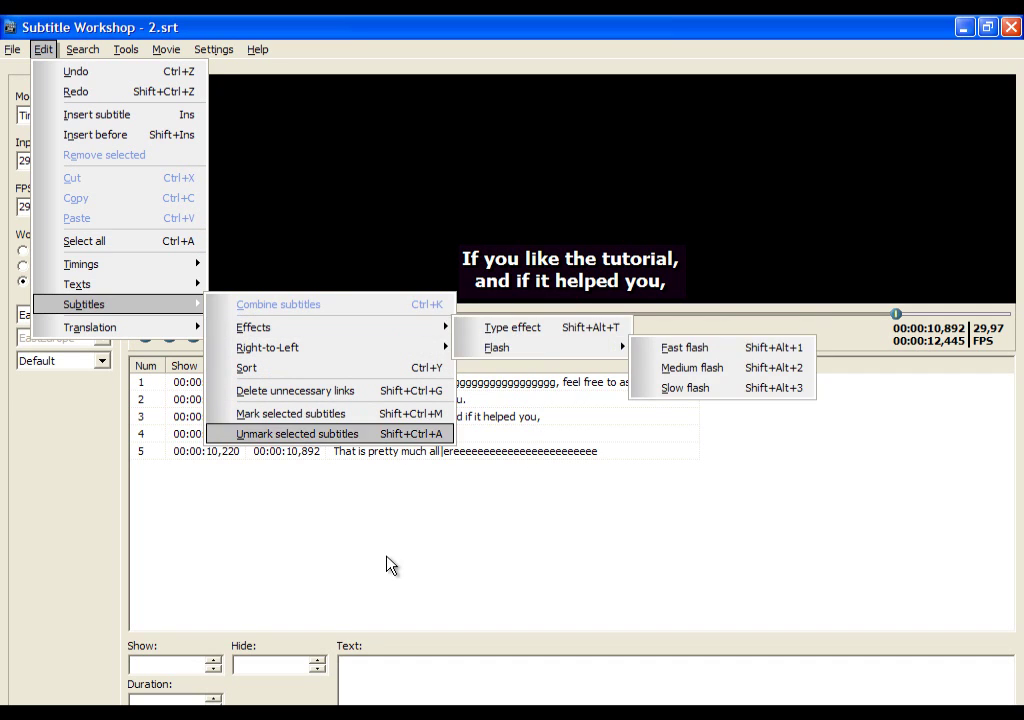
{"action": "left_click", "coordinate": [415, 420]}
Apply the Fast flash effect to subtitle 1.
{"action": "left_click", "coordinate": [410, 382]}
{"action": "left_click", "coordinate": [43, 49]}
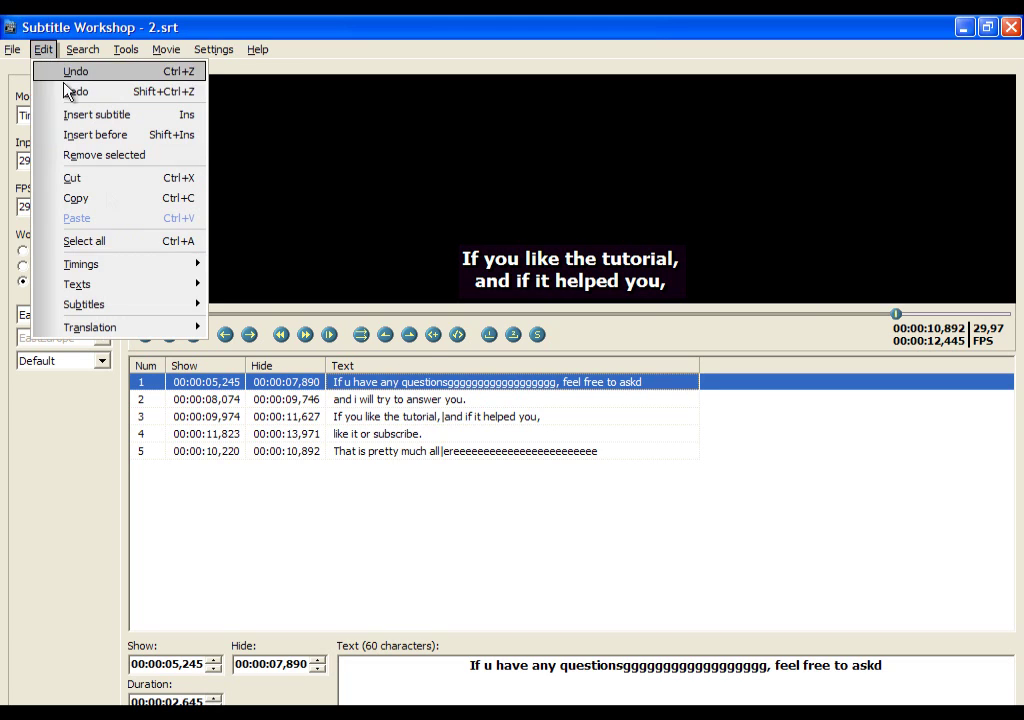
{"action": "mouse_move", "coordinate": [116, 286]}
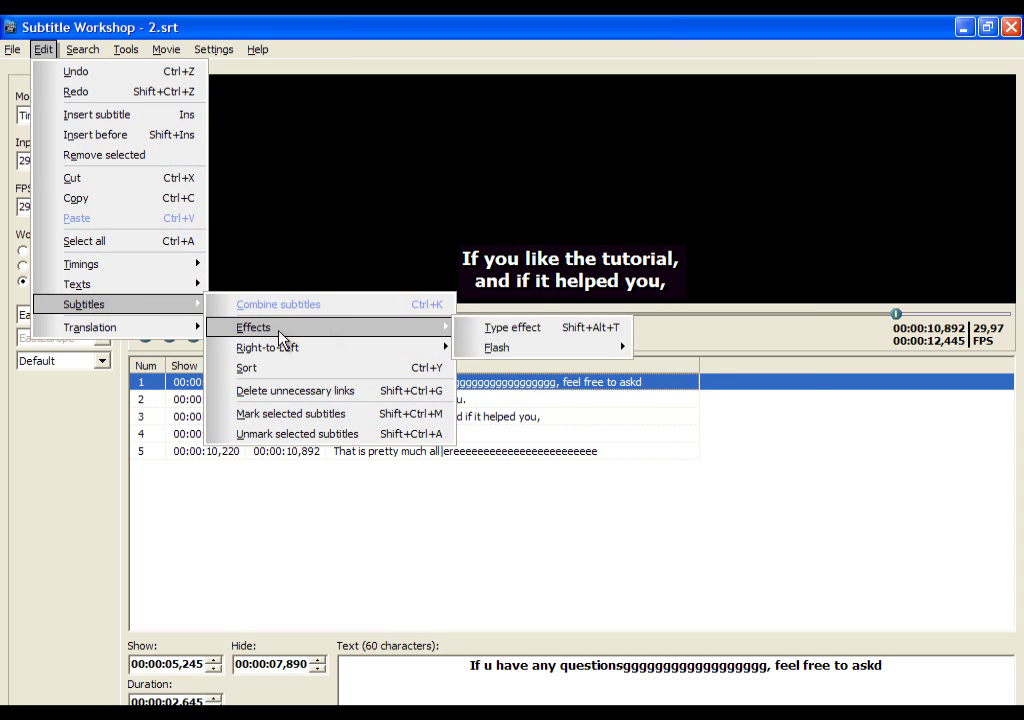
{"action": "mouse_move", "coordinate": [510, 355]}
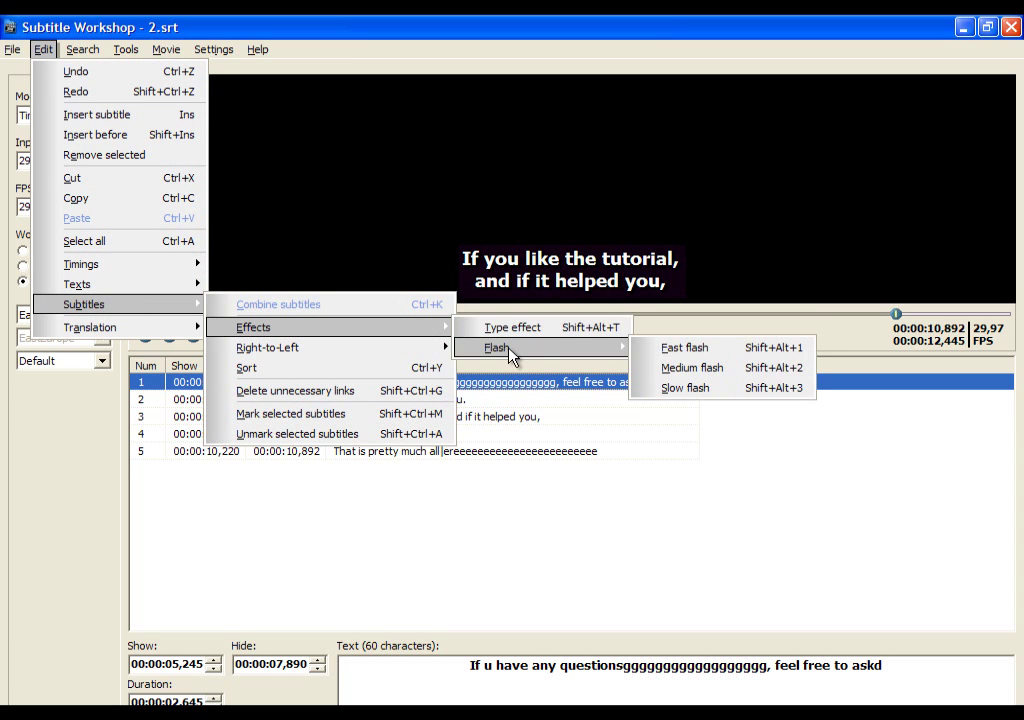
{"action": "left_click", "coordinate": [683, 349]}
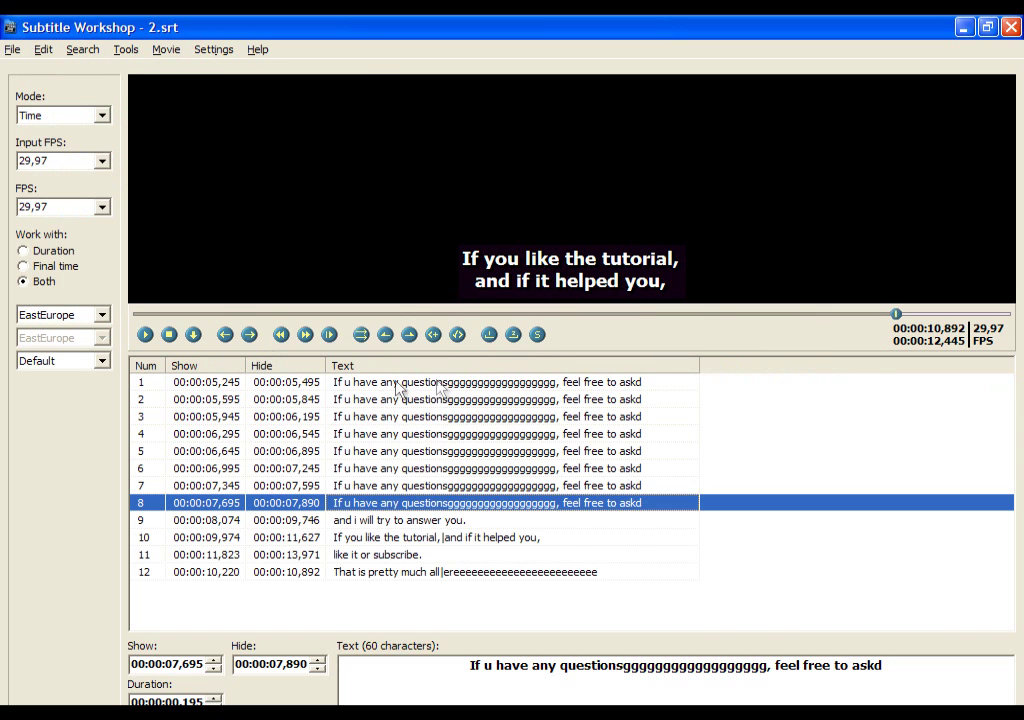
Play the movie from subtitle 1 to preview the flashing, stop playback, and undo the flash effect.
{"action": "left_click", "coordinate": [293, 386]}
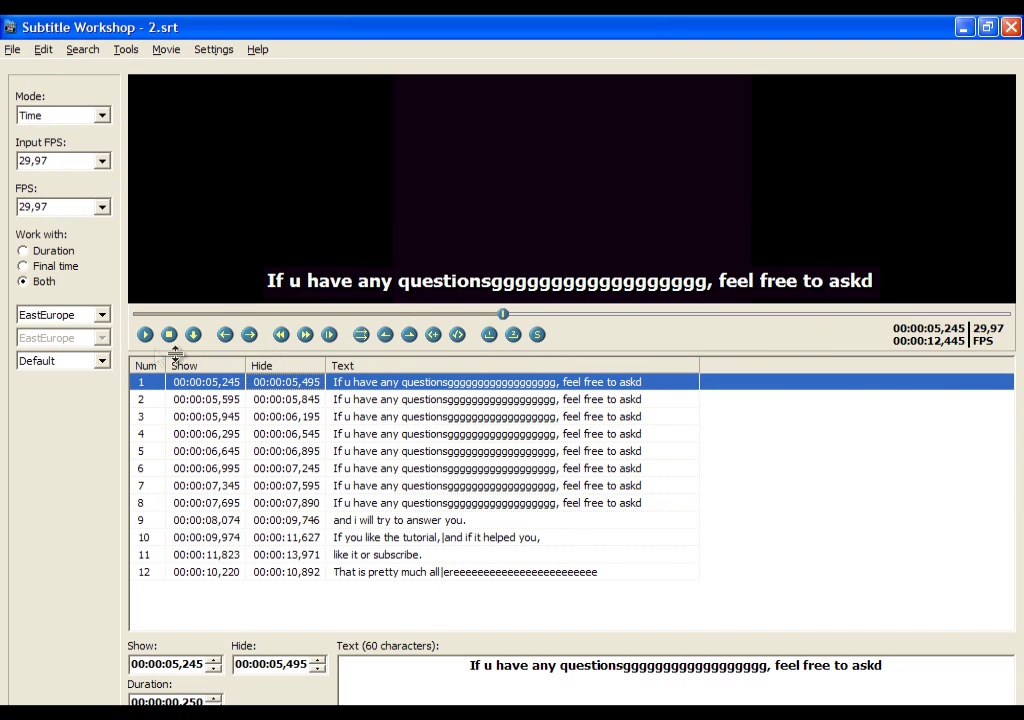
{"action": "left_click", "coordinate": [145, 334]}
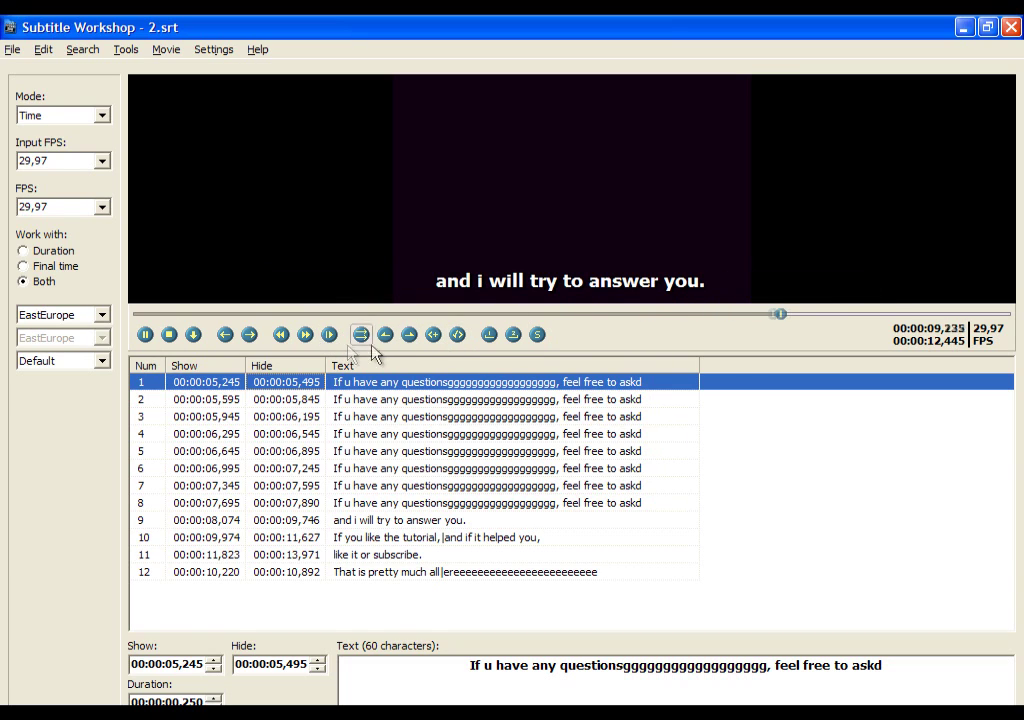
{"action": "left_click", "coordinate": [169, 335]}
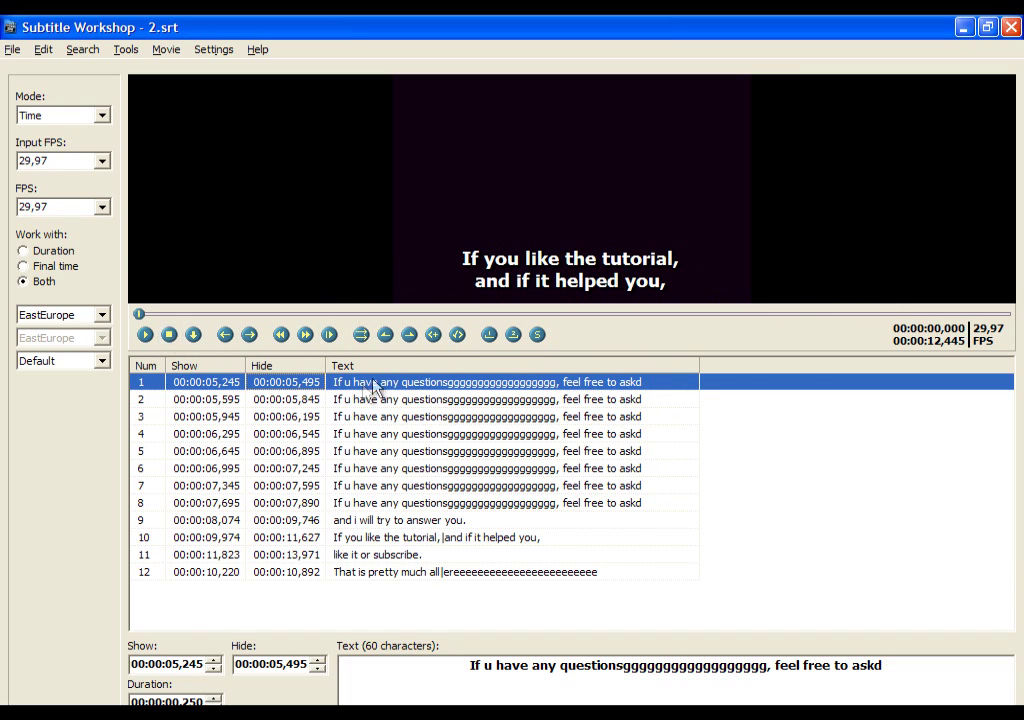
{"action": "key", "text": "ctrl+z"}
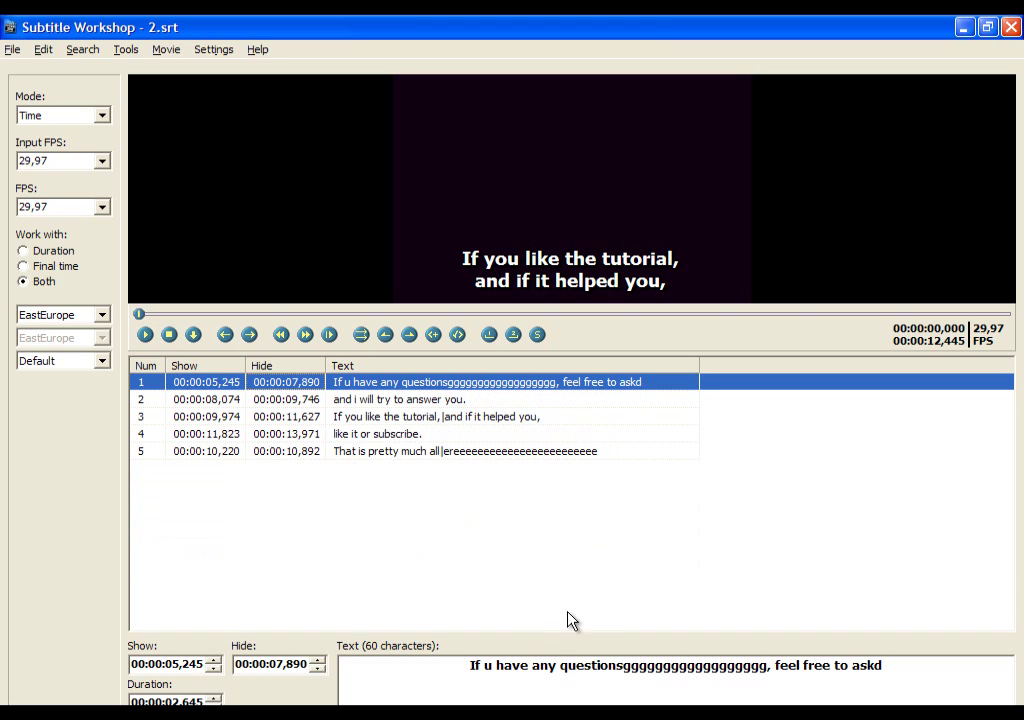
{"action": "left_click", "coordinate": [14, 49]}
{"action": "mouse_move", "coordinate": [43, 49]}
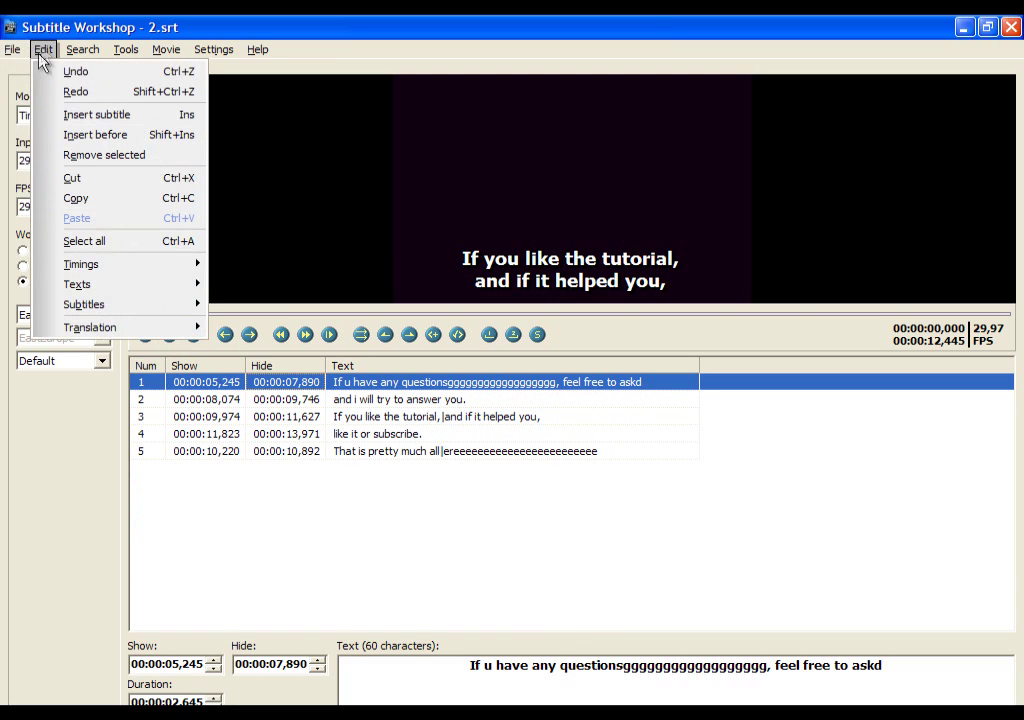
{"action": "mouse_move", "coordinate": [110, 290]}
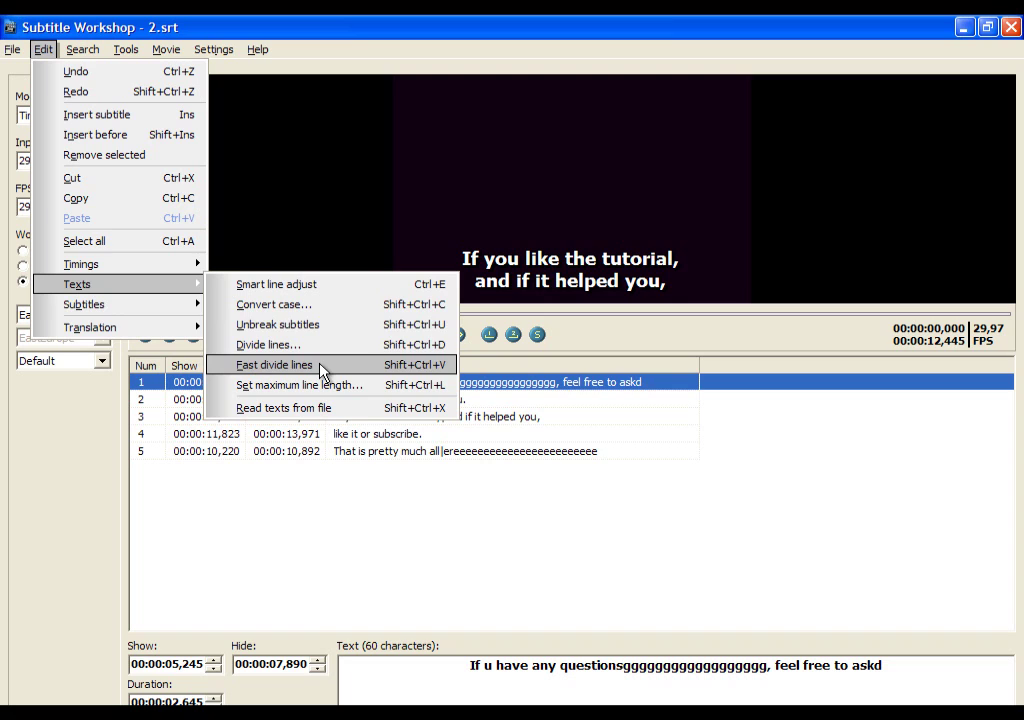
{"action": "mouse_move", "coordinate": [155, 313]}
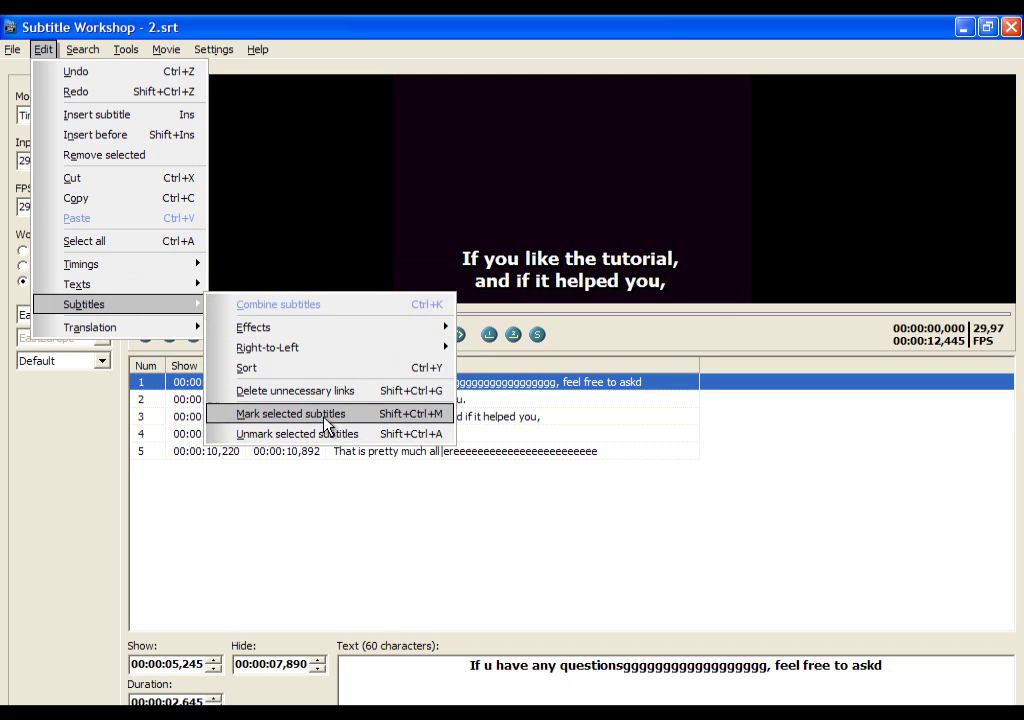
{"action": "left_click", "coordinate": [331, 427]}
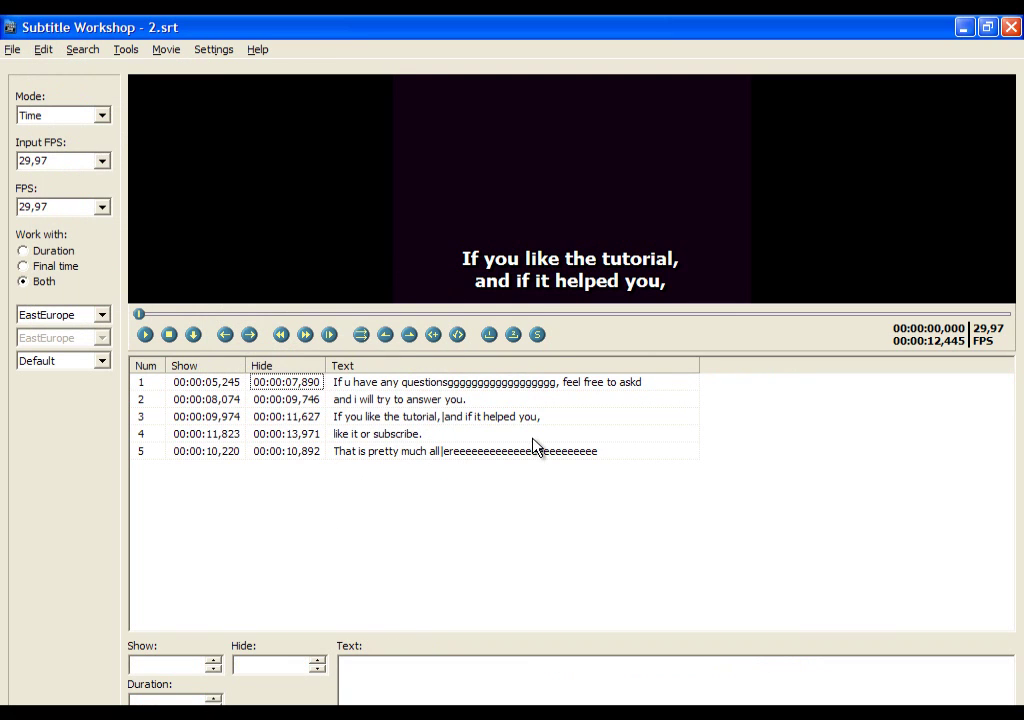
Mark subtitles 1, 3 and 5.
{"action": "left_click", "coordinate": [487, 385]}
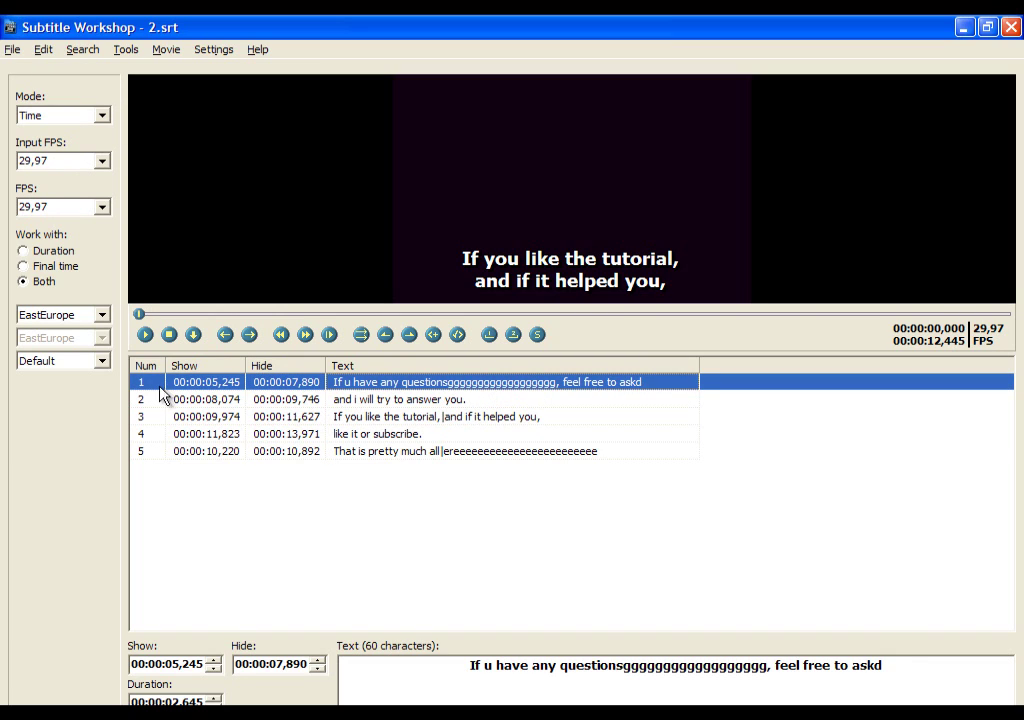
{"action": "left_click", "coordinate": [230, 420], "text": "ctrl"}
{"action": "left_click", "coordinate": [230, 451], "text": "ctrl"}
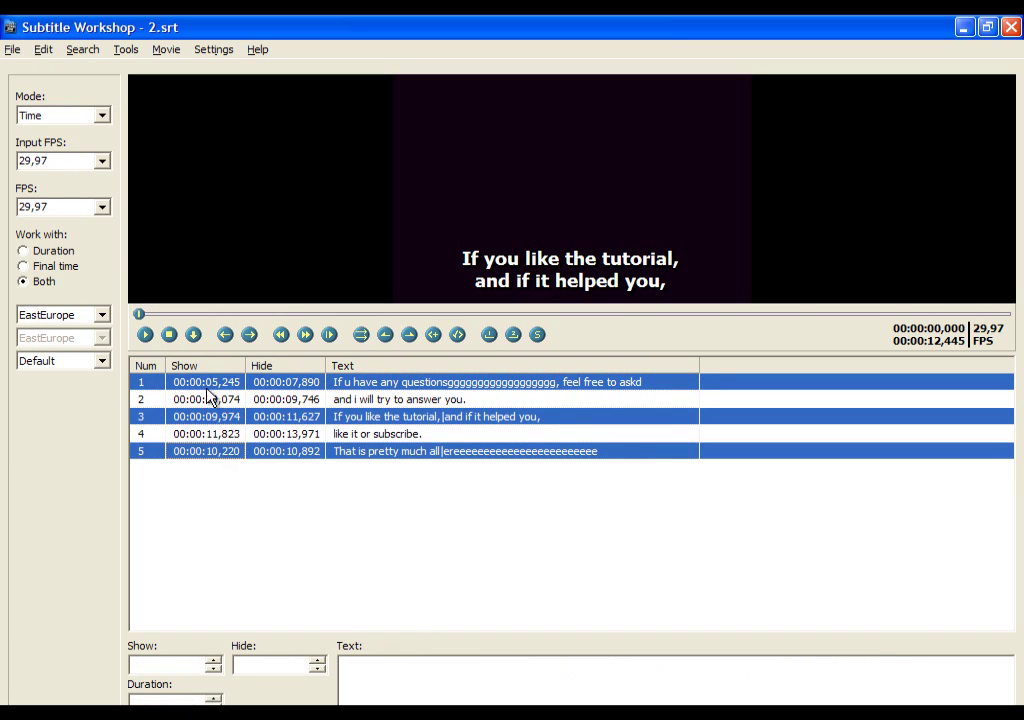
{"action": "left_click", "coordinate": [43, 49]}
{"action": "mouse_move", "coordinate": [90, 304]}
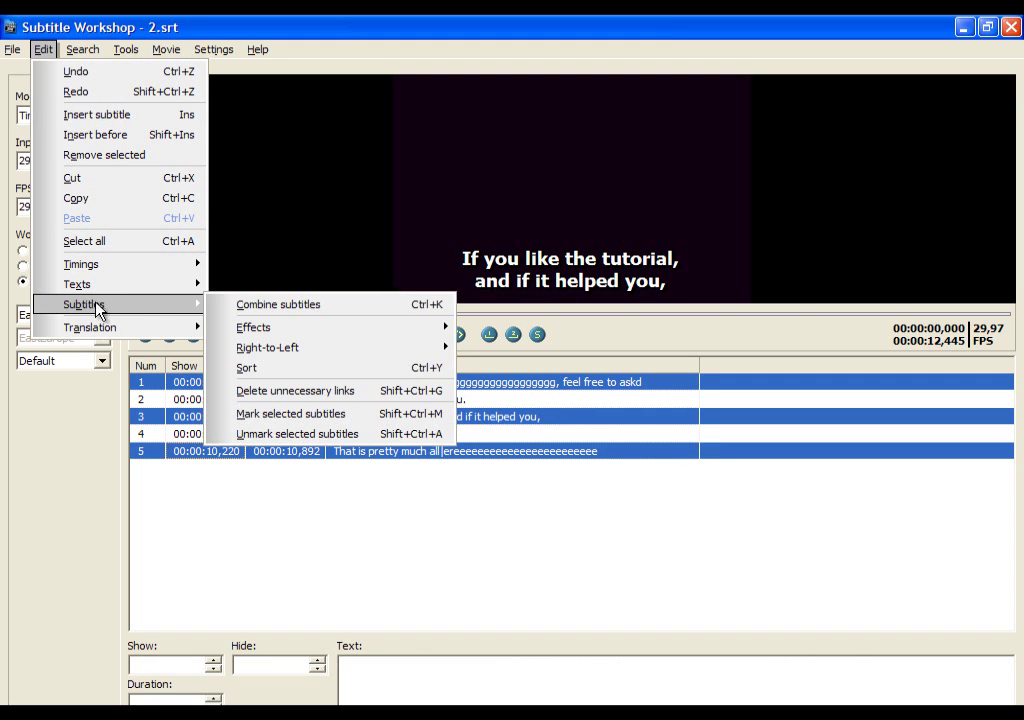
{"action": "left_click", "coordinate": [302, 414]}
{"action": "left_click", "coordinate": [304, 503]}
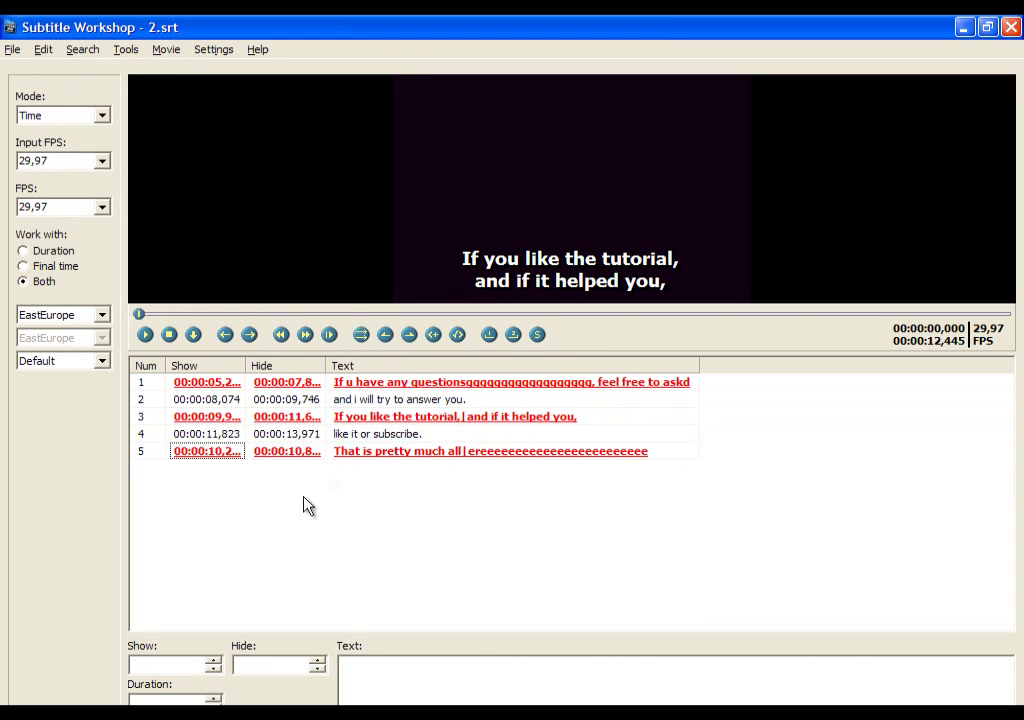
Look through the marked subtitles one by one, and undo the marking.
{"action": "left_click", "coordinate": [368, 451]}
{"action": "left_click", "coordinate": [372, 416]}
{"action": "left_click", "coordinate": [380, 399]}
{"action": "left_click", "coordinate": [390, 382]}
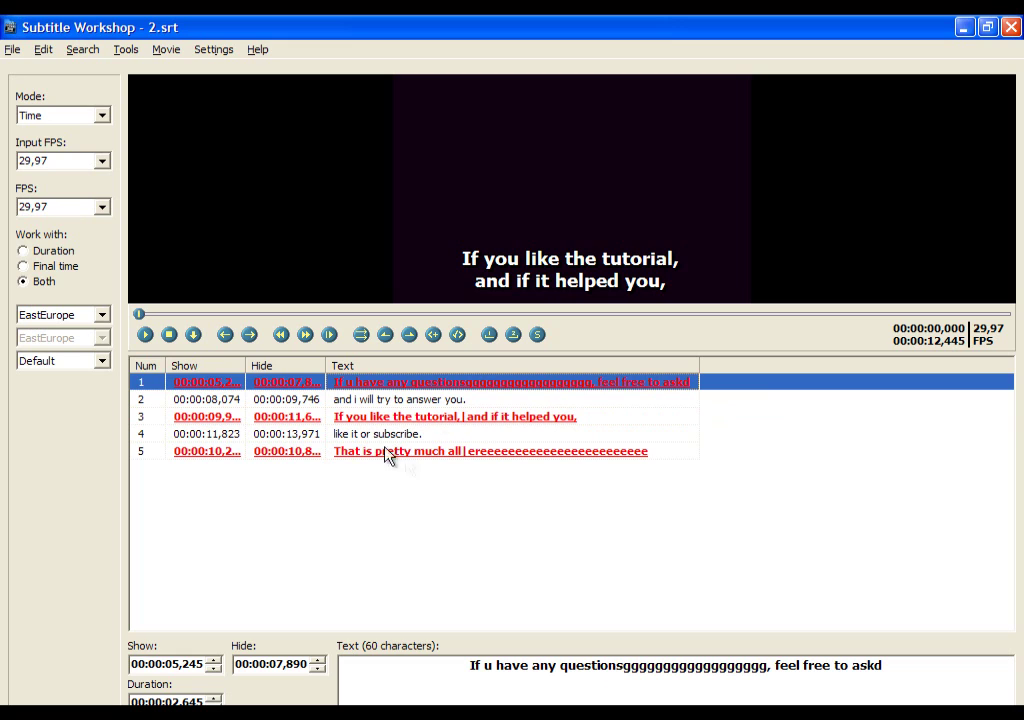
{"action": "left_click", "coordinate": [44, 50]}
{"action": "left_click", "coordinate": [44, 66]}
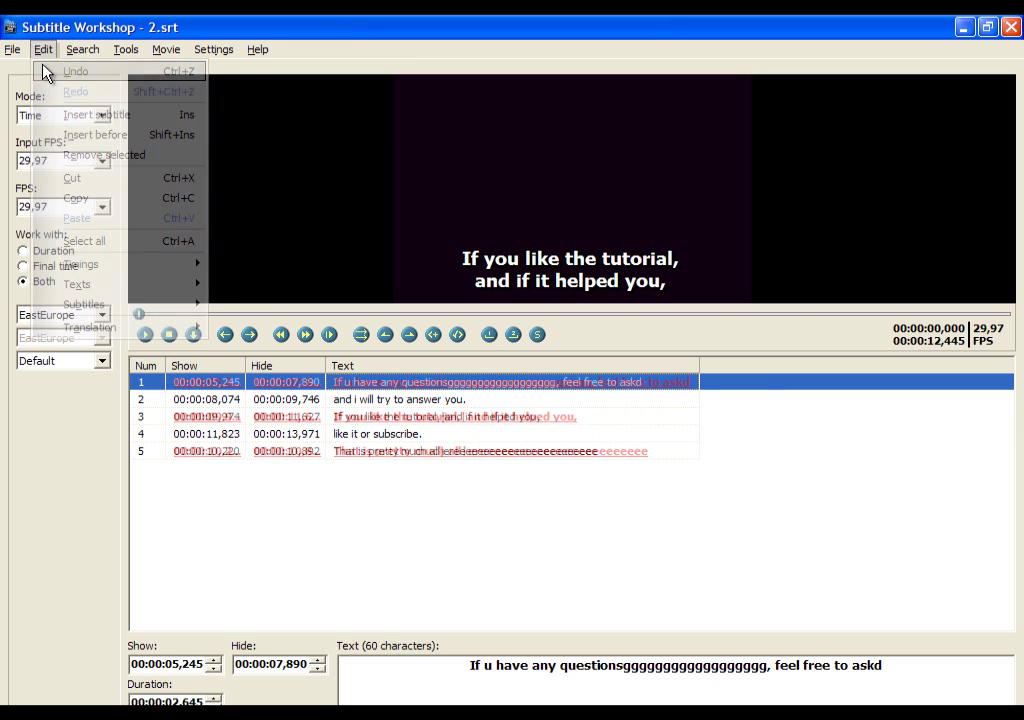
{"action": "left_click", "coordinate": [218, 570]}
Turn on translator mode for the subtitle list.
{"action": "left_click", "coordinate": [43, 49]}
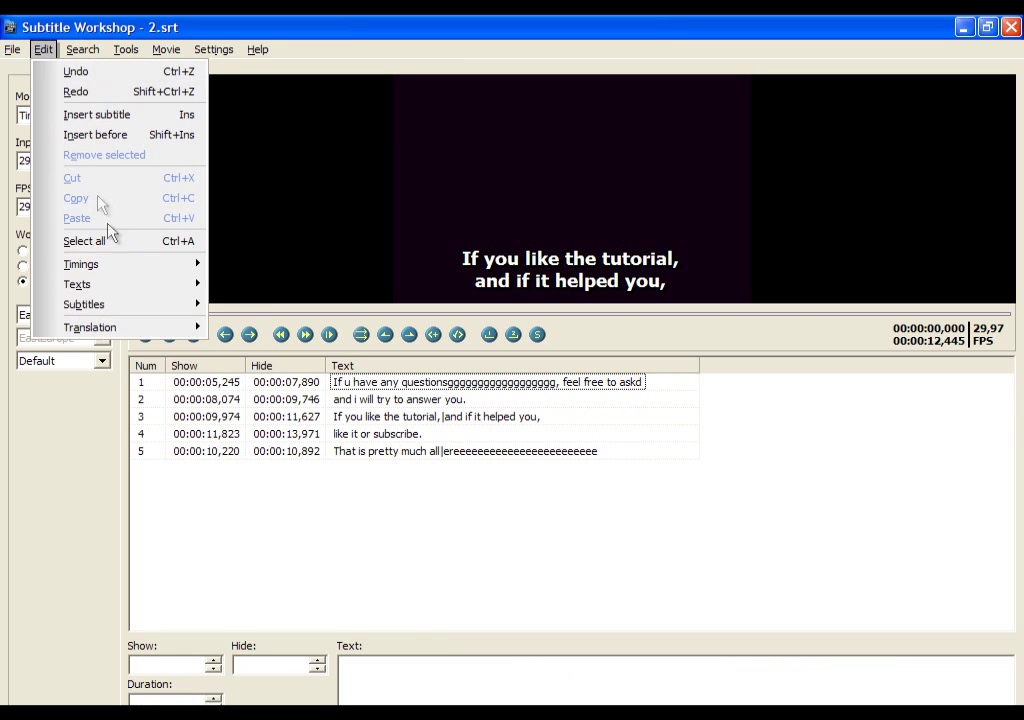
{"action": "mouse_move", "coordinate": [138, 314]}
{"action": "left_click", "coordinate": [262, 328]}
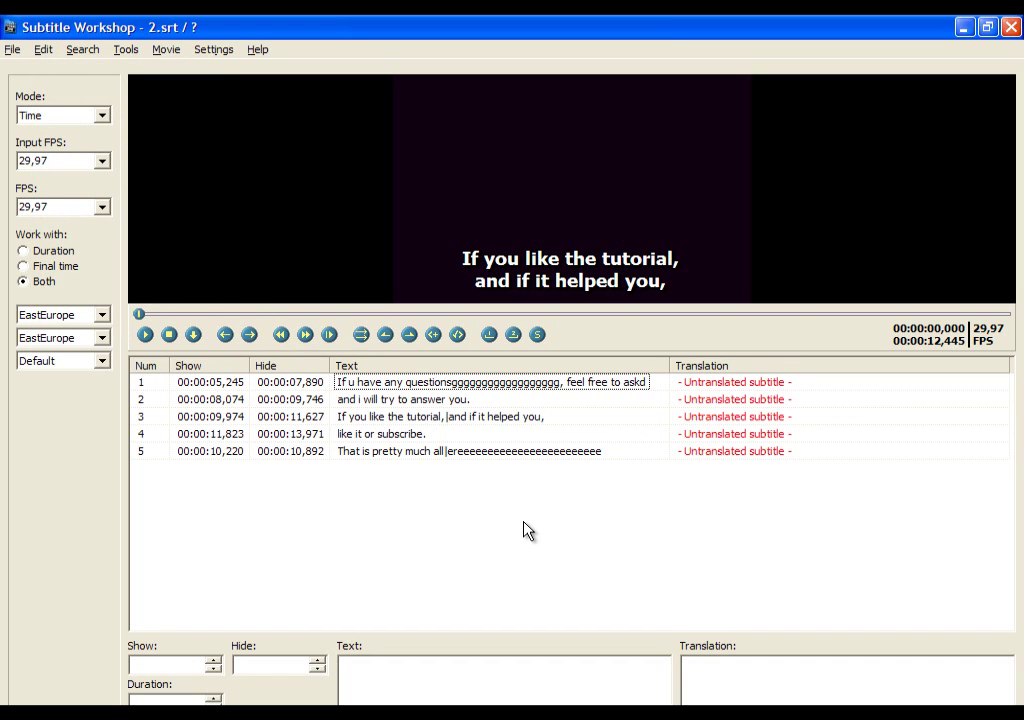
Replace the placeholder translation of subtitle 2 with "ve sana cevap vermeye çal?s,acag(?z.".
{"action": "left_click", "coordinate": [503, 390]}
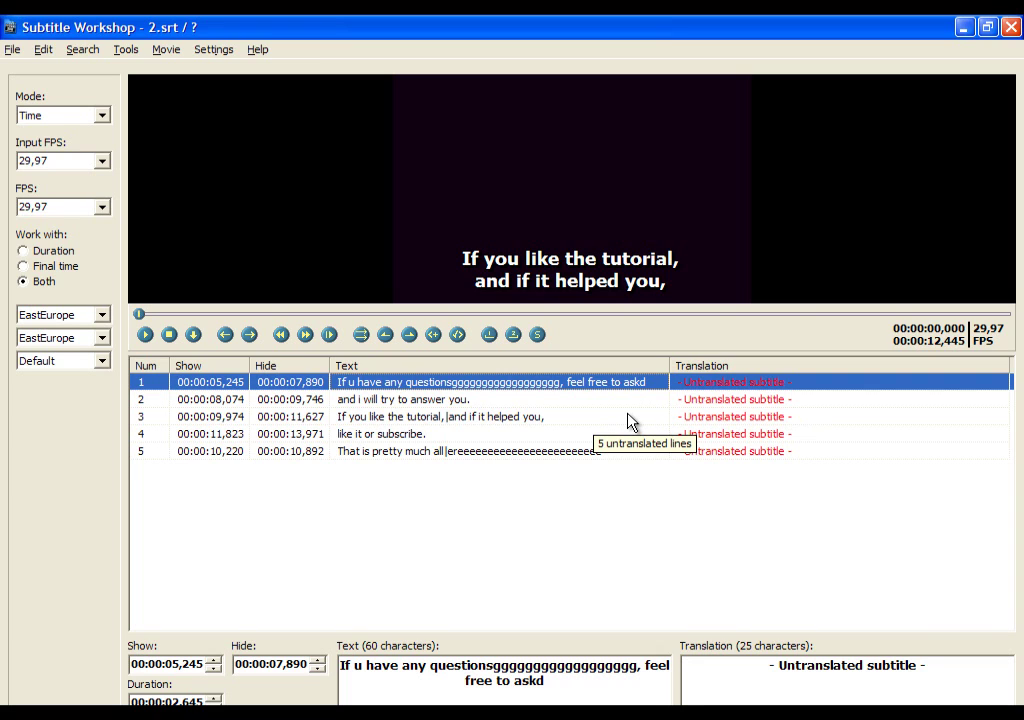
{"action": "key", "text": "Down"}
{"action": "left_click", "coordinate": [710, 403]}
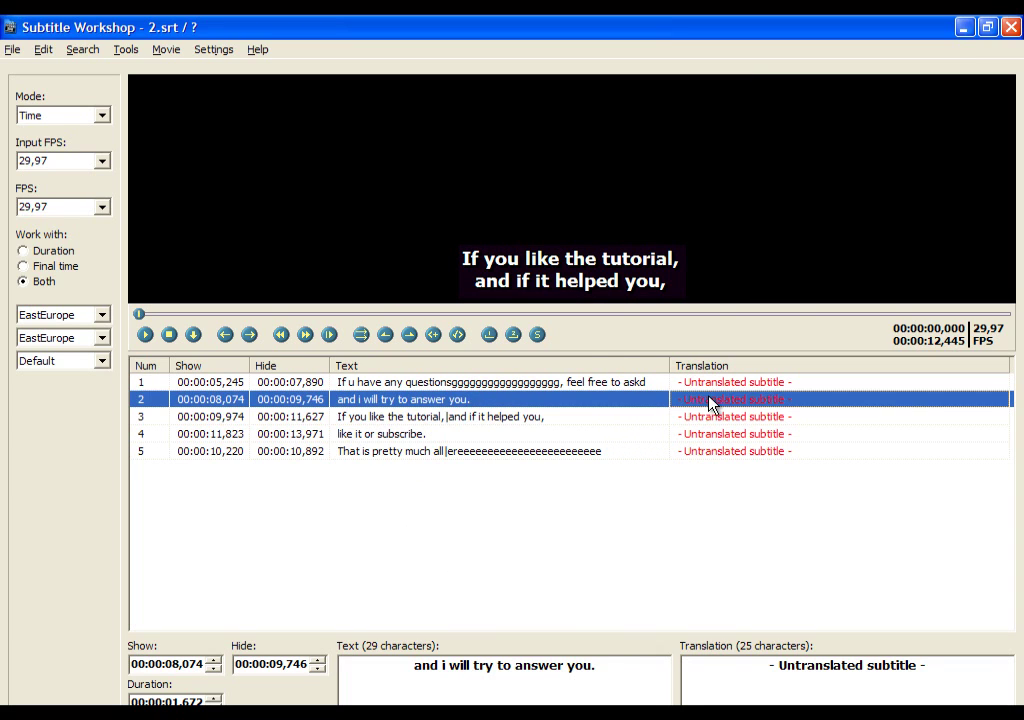
{"action": "left_click", "coordinate": [951, 667]}
{"action": "left_click_drag", "start_coordinate": [951, 667], "coordinate": [681, 670]}
{"action": "type", "text": "ve sana cevap vermeye çal?s,acag(?z."}
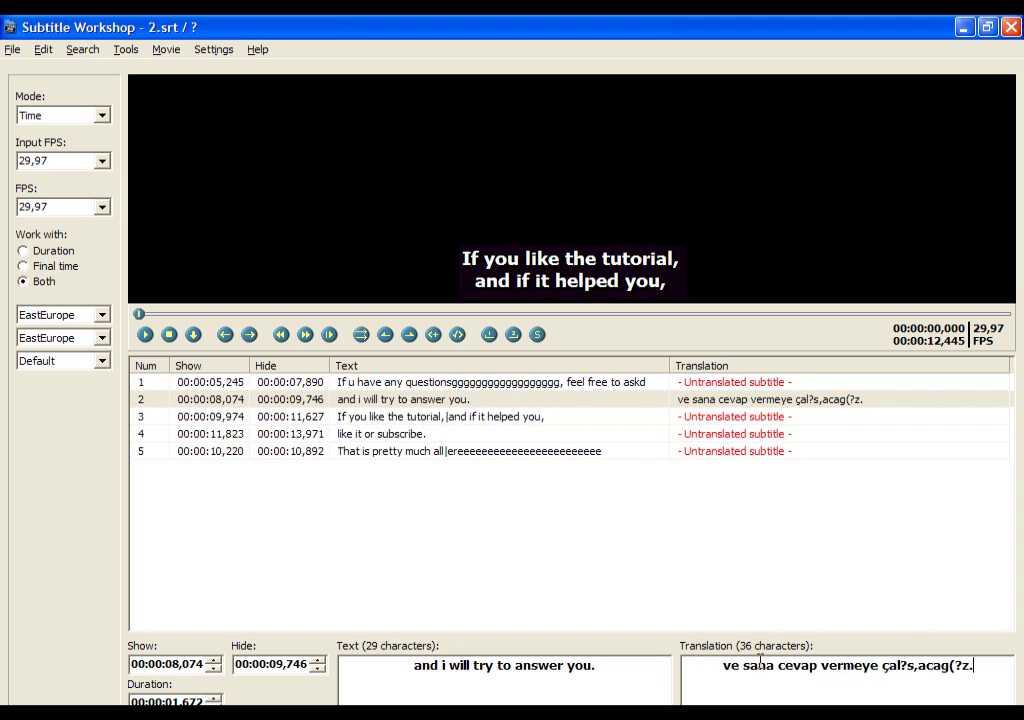
{"action": "left_click", "coordinate": [759, 400]}
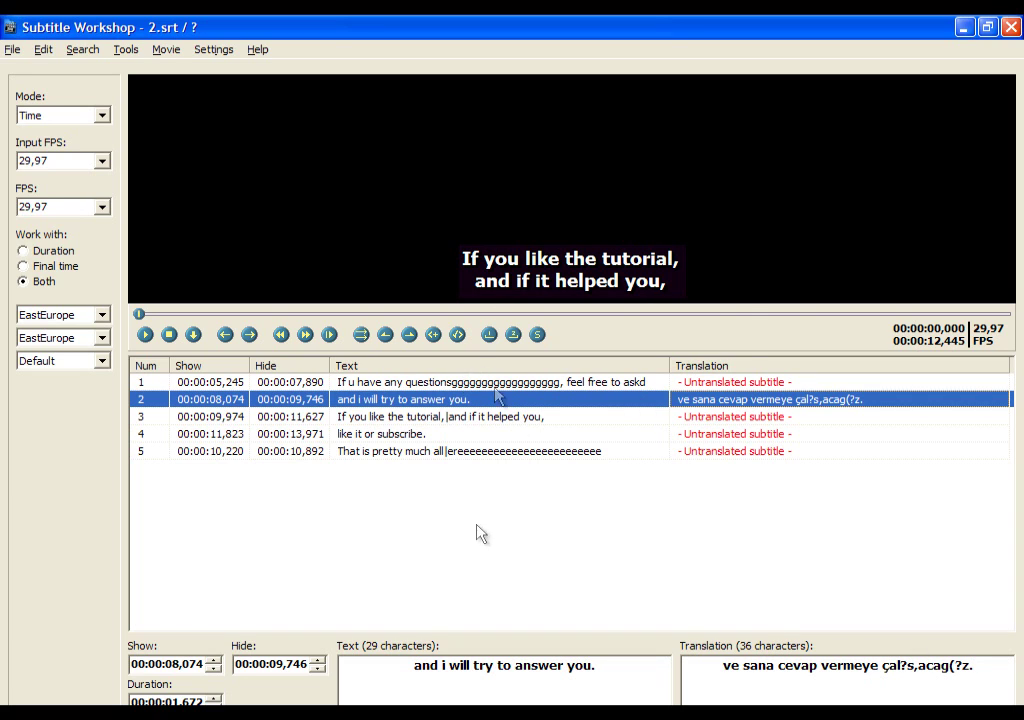
Start saving the translated subtitles, and cancel the choice of output format.
{"action": "key", "text": "ctrl+shift+s"}
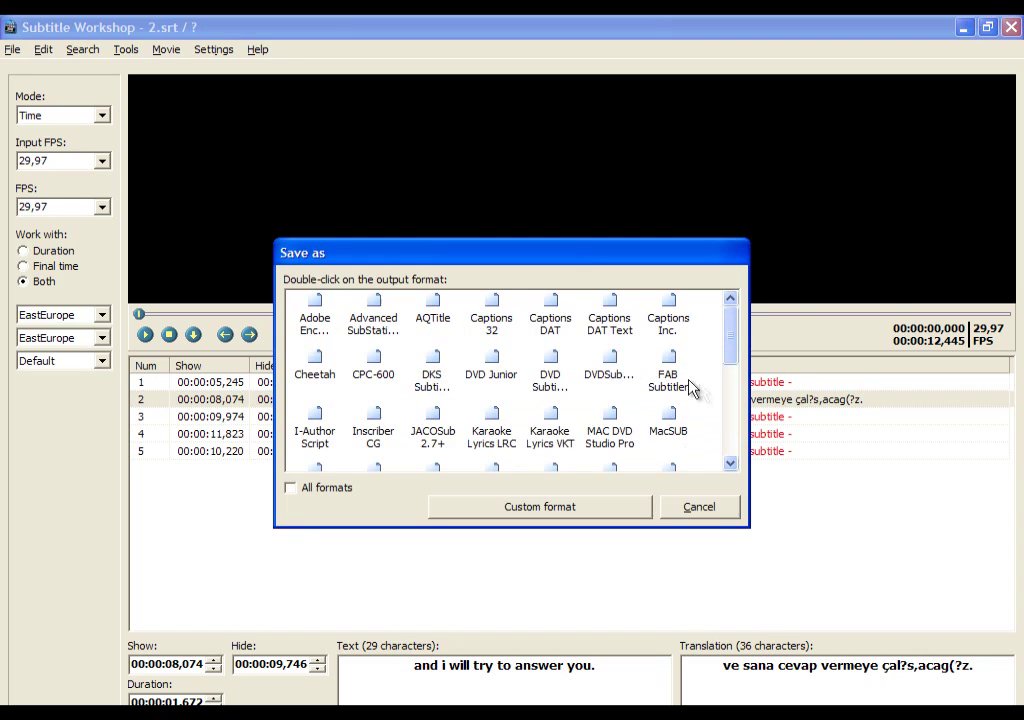
{"action": "left_click", "coordinate": [689, 514]}
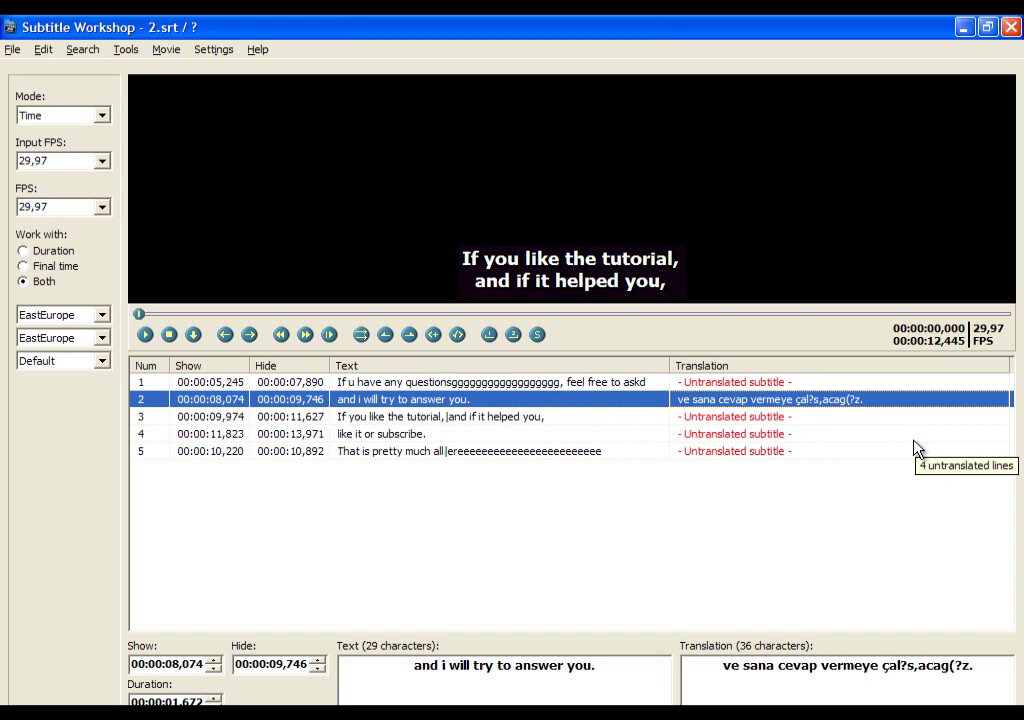
{"action": "left_click", "coordinate": [12, 49]}
{"action": "mouse_move", "coordinate": [38, 140]}
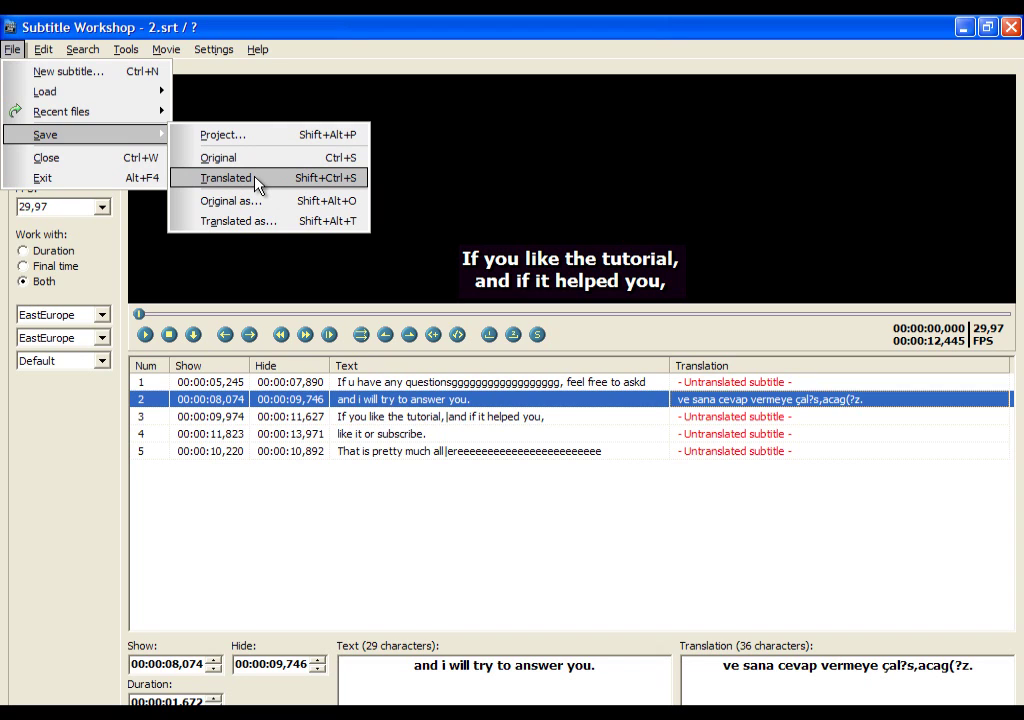
{"action": "left_click", "coordinate": [295, 178]}
Turn off translator mode and clear the subtitle selection.
{"action": "left_click", "coordinate": [43, 49]}
{"action": "mouse_move", "coordinate": [80, 327]}
{"action": "left_click", "coordinate": [272, 327]}
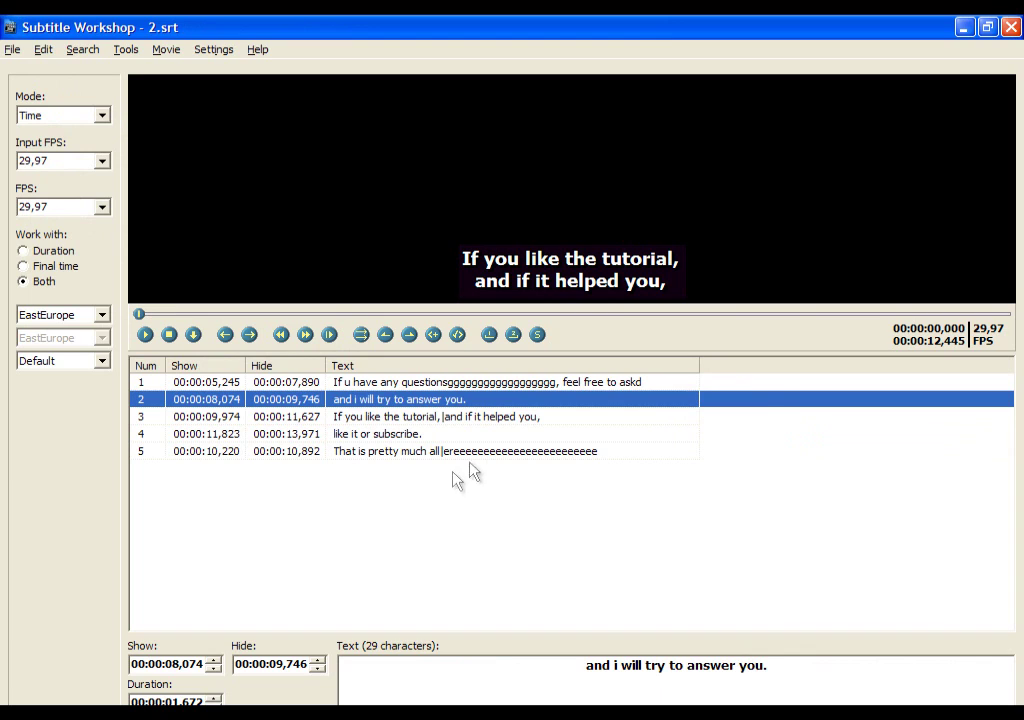
{"action": "left_click", "coordinate": [366, 491]}
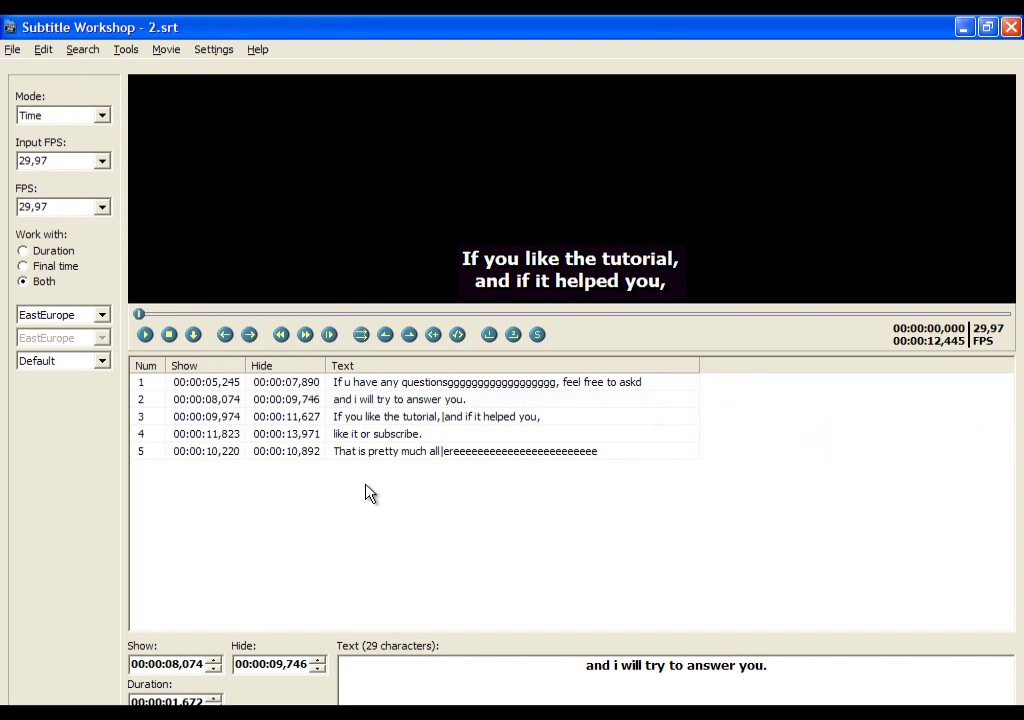
Insert a new empty subtitle after subtitle 5.
{"action": "left_click", "coordinate": [268, 451]}
{"action": "left_click", "coordinate": [43, 49]}
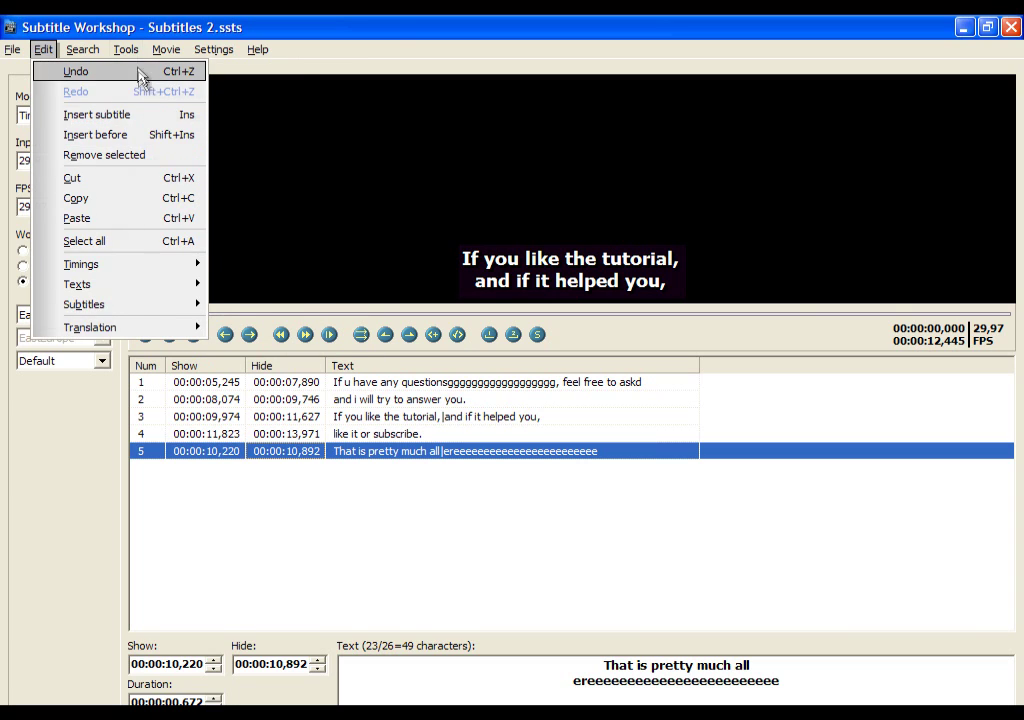
{"action": "mouse_move", "coordinate": [136, 58]}
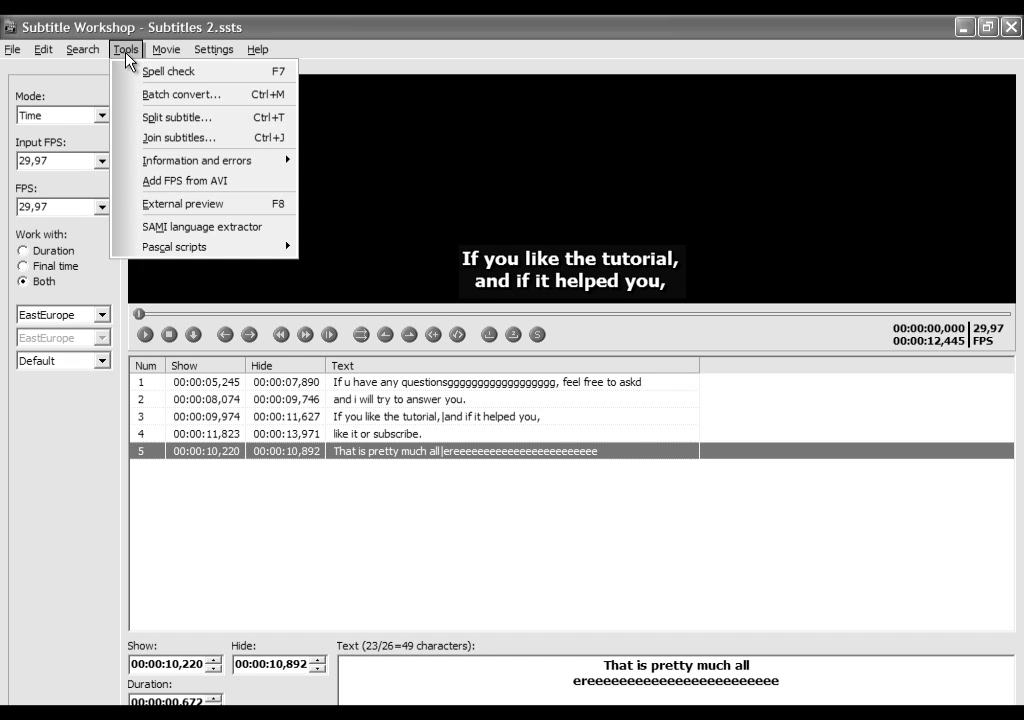
{"action": "left_click", "coordinate": [345, 473]}
{"action": "key", "text": "Insert"}
Enter the deliberately misspelled text "Hellro." for subtitle 6.
{"action": "left_click", "coordinate": [441, 674]}
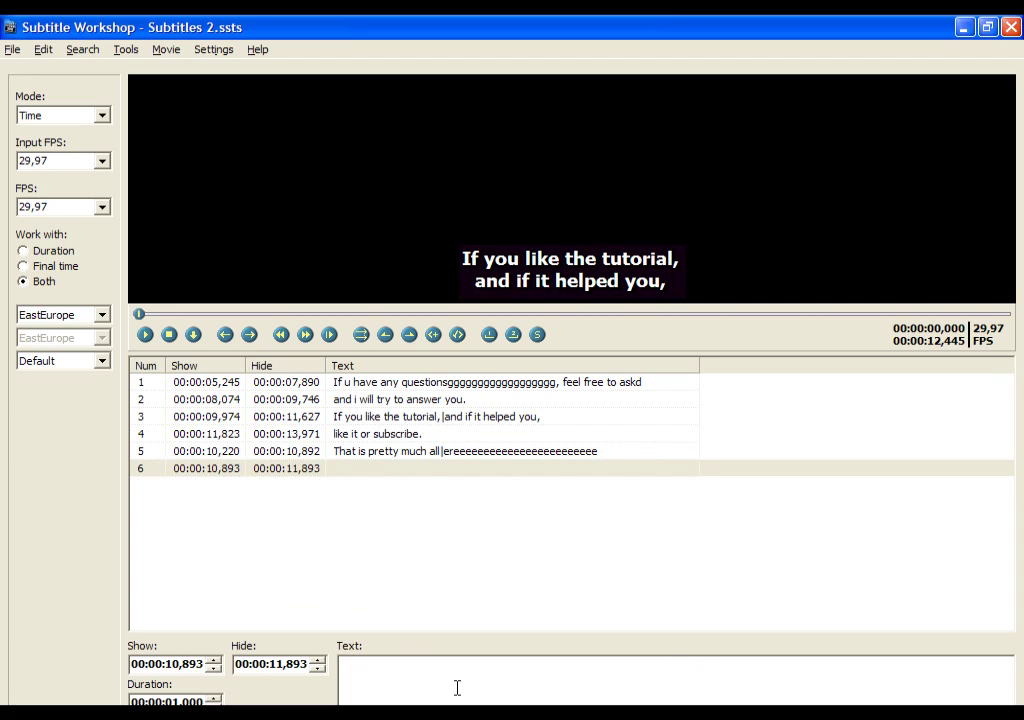
{"action": "type", "text": "Hello"}
{"action": "key", "text": "Left"}
{"action": "type", "text": "r"}
{"action": "key", "text": "End"}
{"action": "type", "text": "."}
{"action": "left_click", "coordinate": [352, 478]}
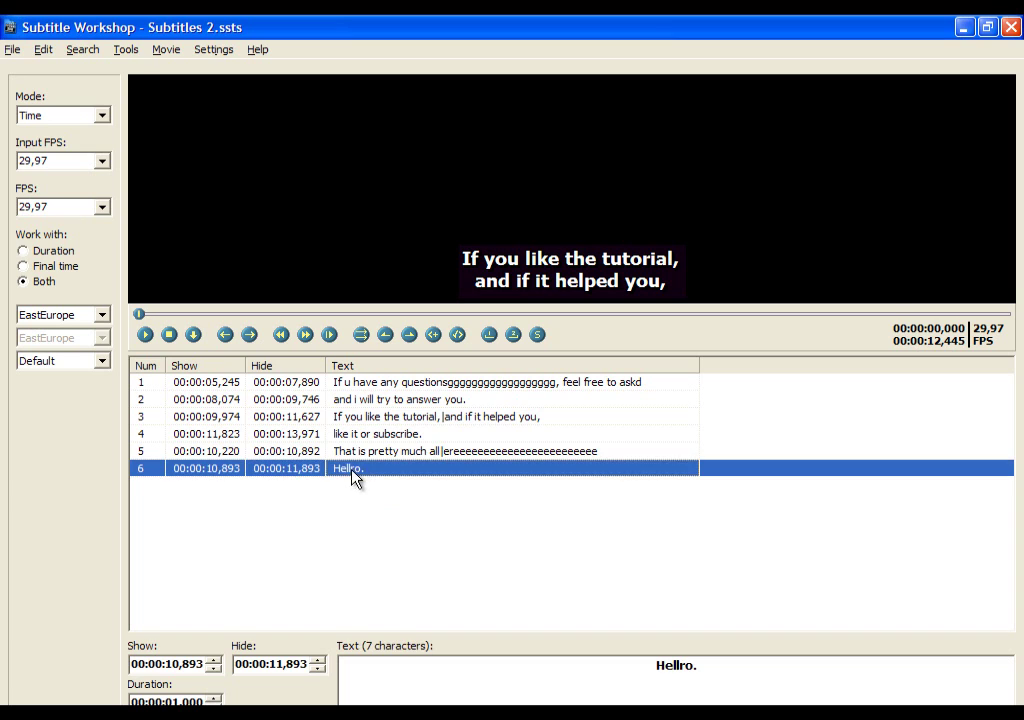
Run a spell check on the subtitles and ignore the stretched word "questionsggg…" once.
{"action": "left_click", "coordinate": [130, 52]}
{"action": "left_click", "coordinate": [148, 73]}
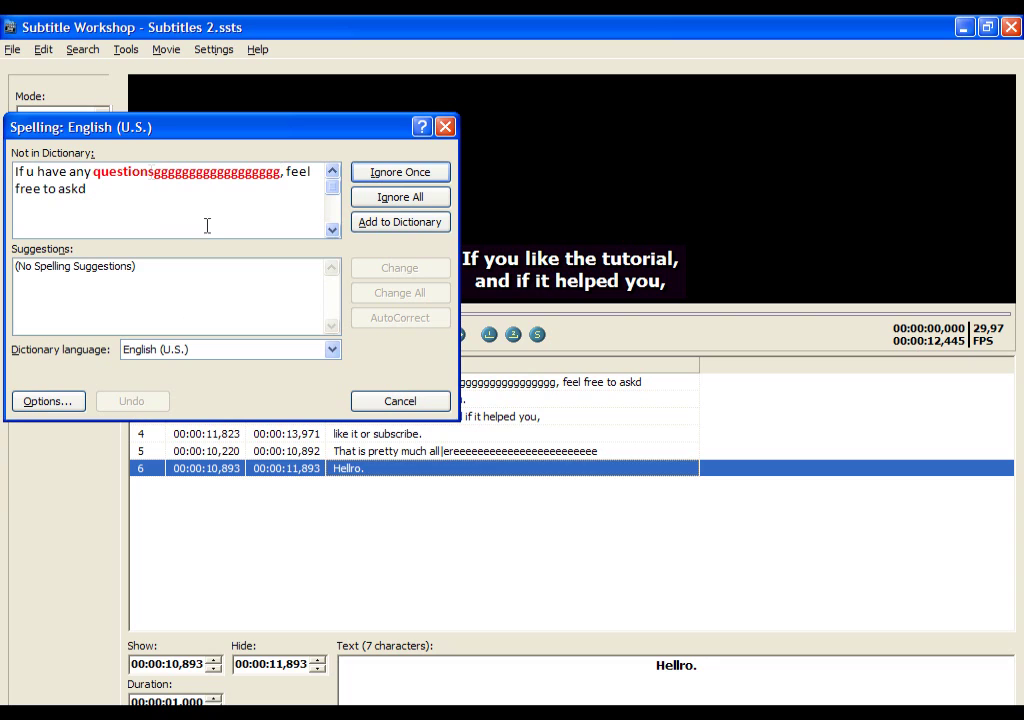
{"action": "left_click", "coordinate": [412, 175]}
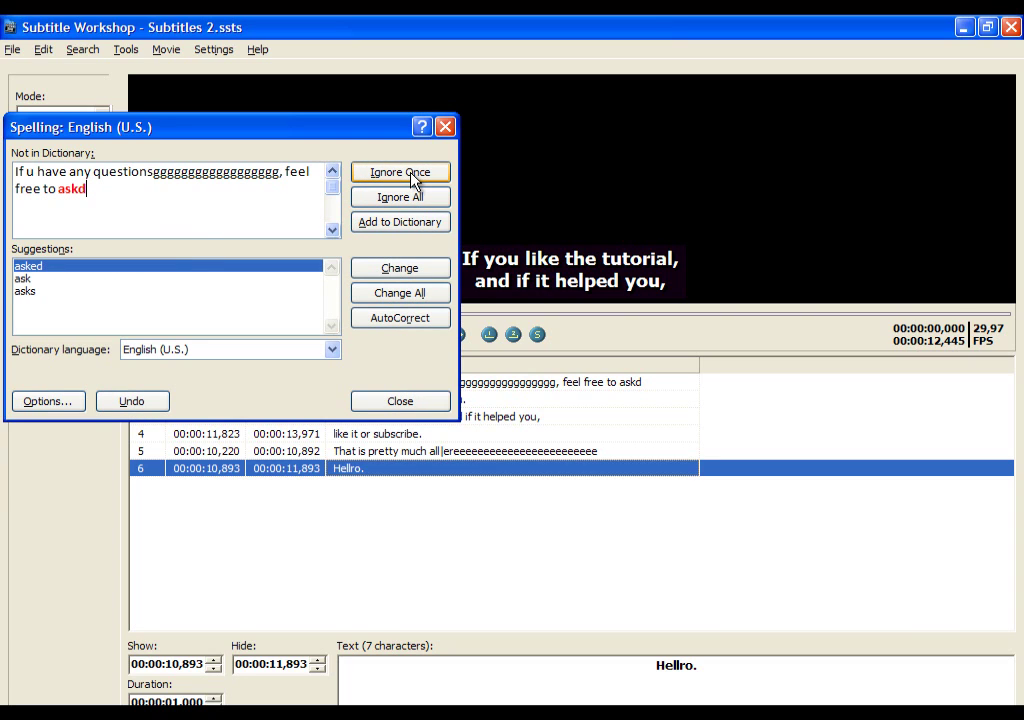
Replace all occurrences of "askd" with "ask" and of lowercase "i" with "I" in the spell check.
{"action": "left_click", "coordinate": [38, 280]}
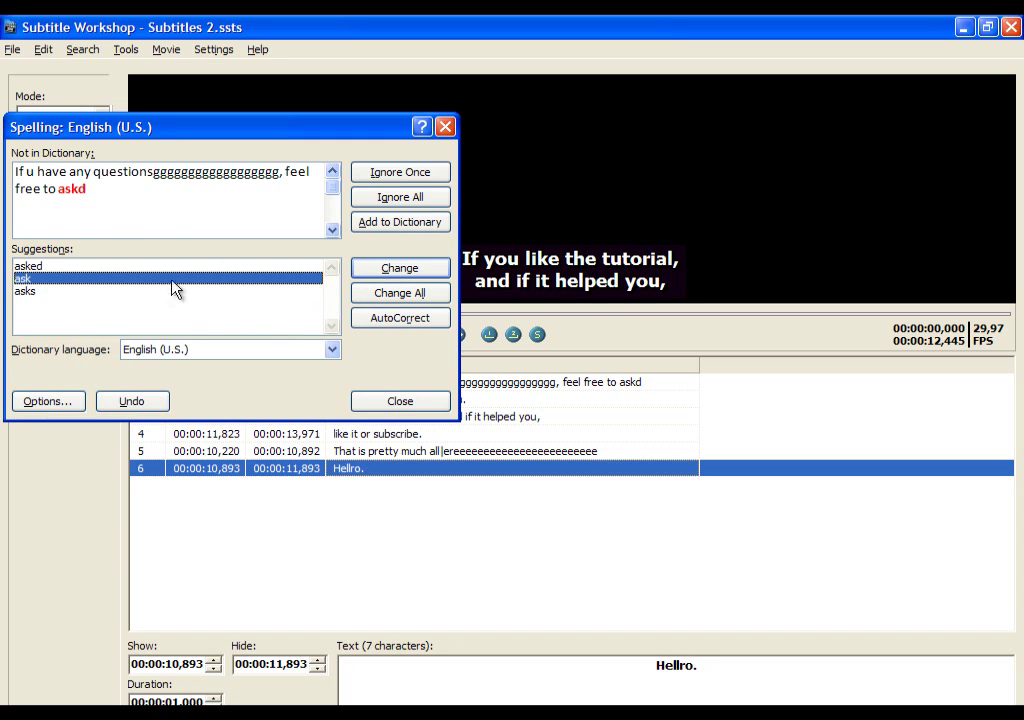
{"action": "left_click", "coordinate": [401, 304]}
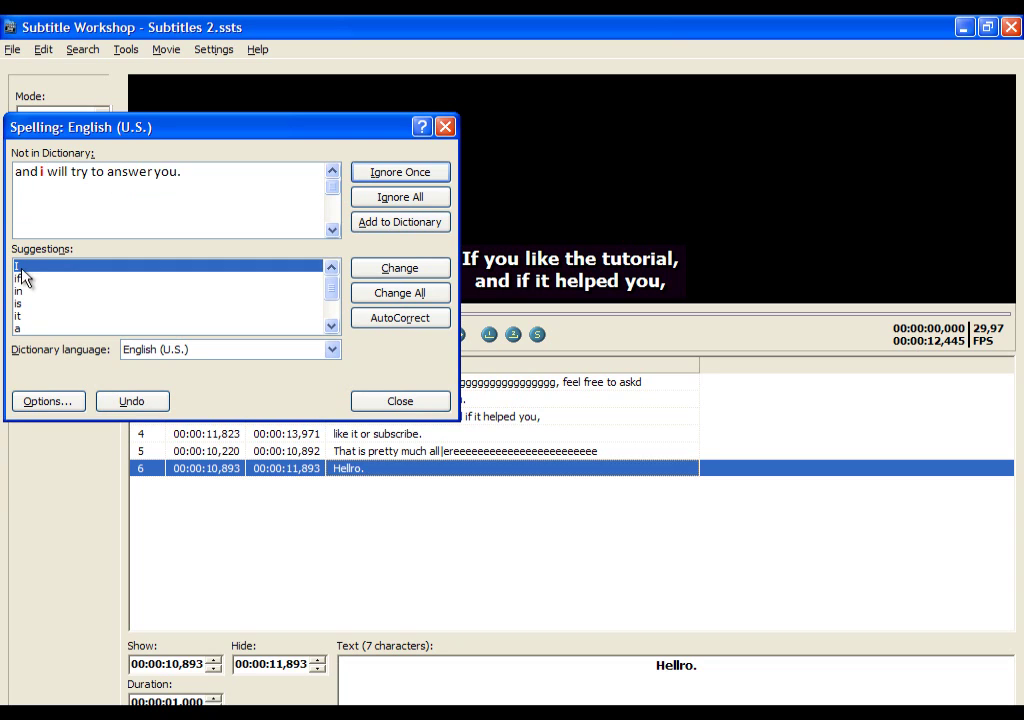
{"action": "left_click", "coordinate": [428, 300]}
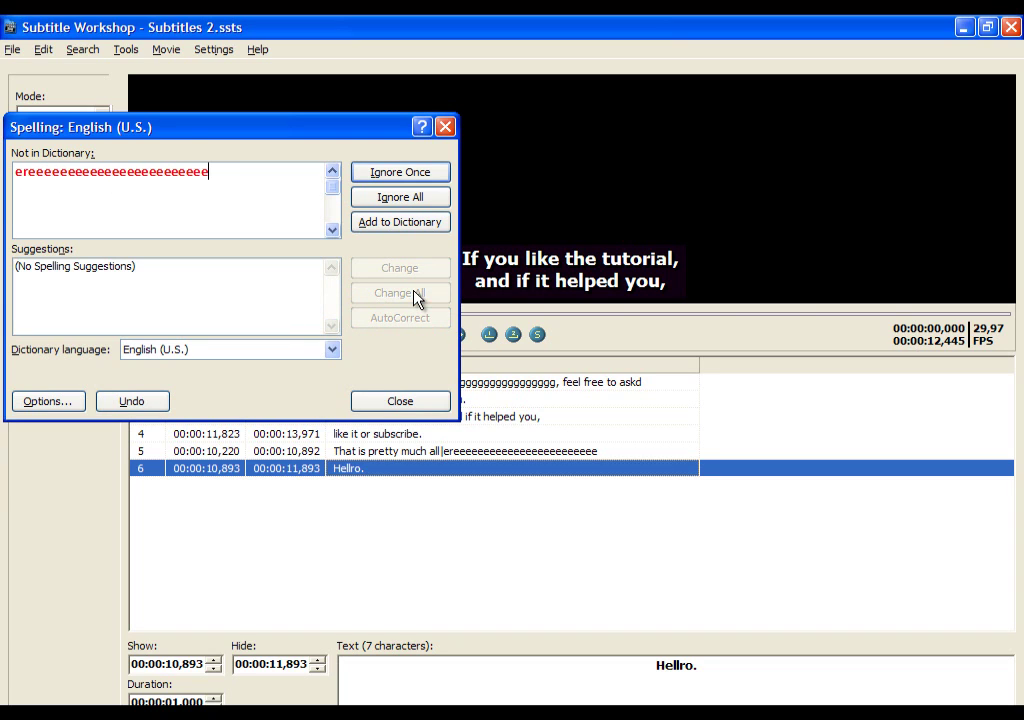
Ignore the stretched word "ereee…" once, replace all occurrences of "Hellro" with "Hello", and finish the spell check.
{"action": "left_click", "coordinate": [405, 176]}
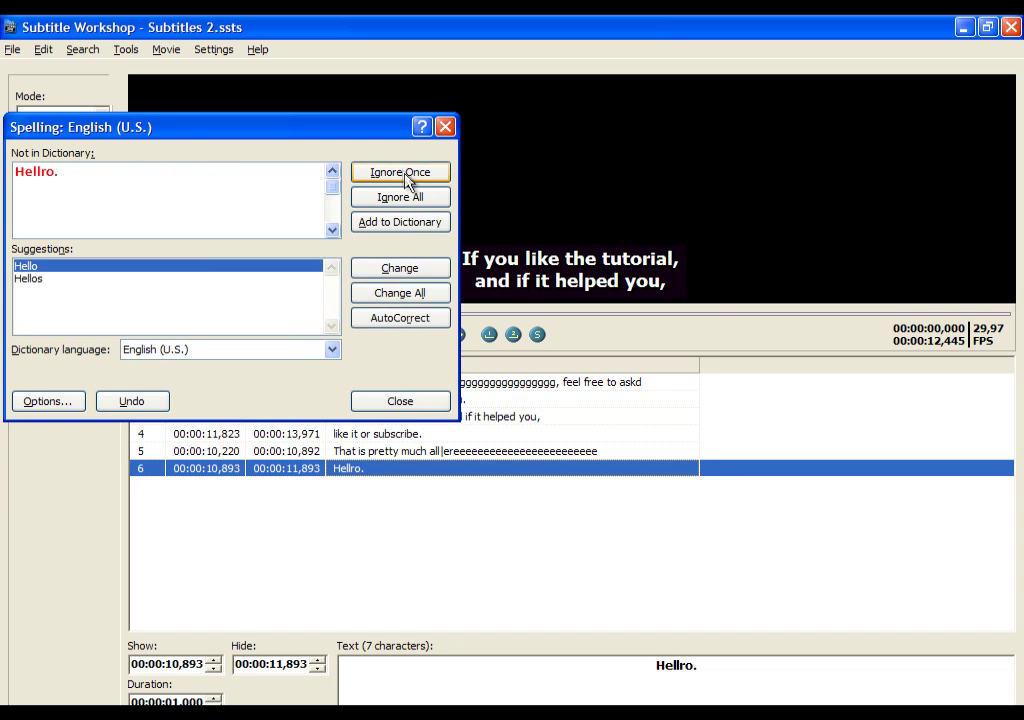
{"action": "left_click", "coordinate": [35, 268]}
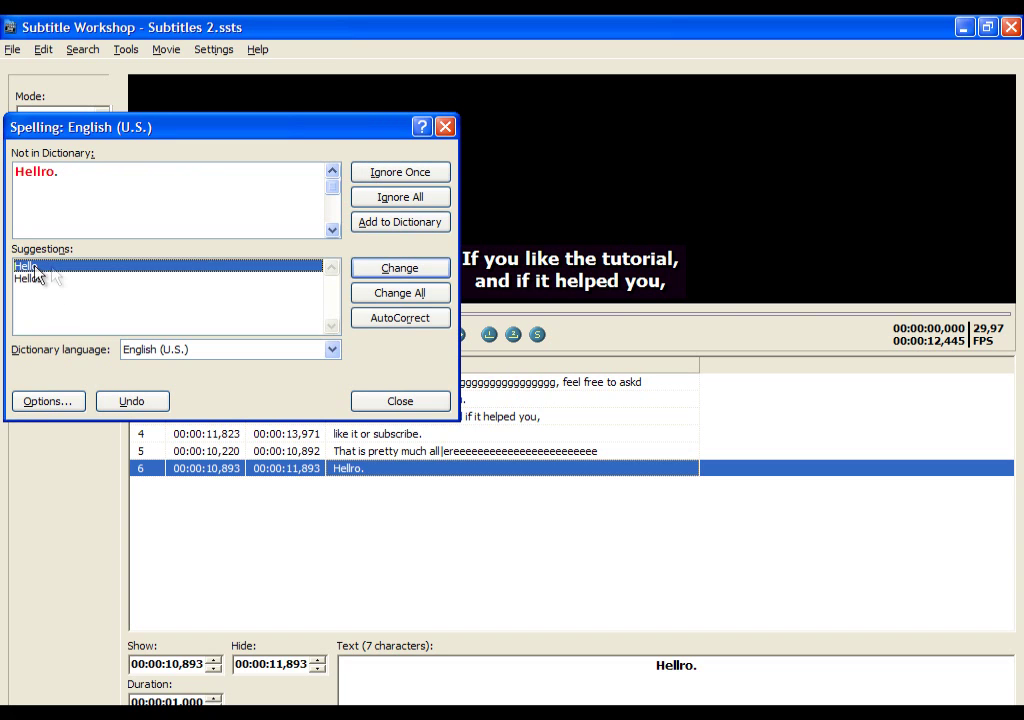
{"action": "left_click", "coordinate": [386, 301]}
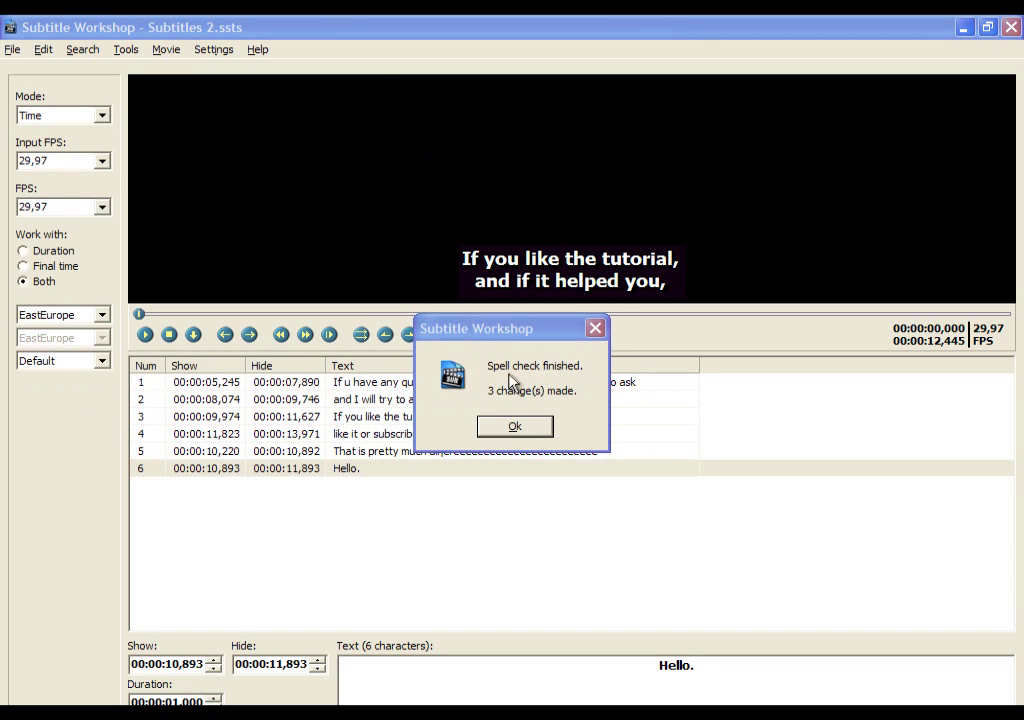
{"action": "left_click", "coordinate": [514, 426]}
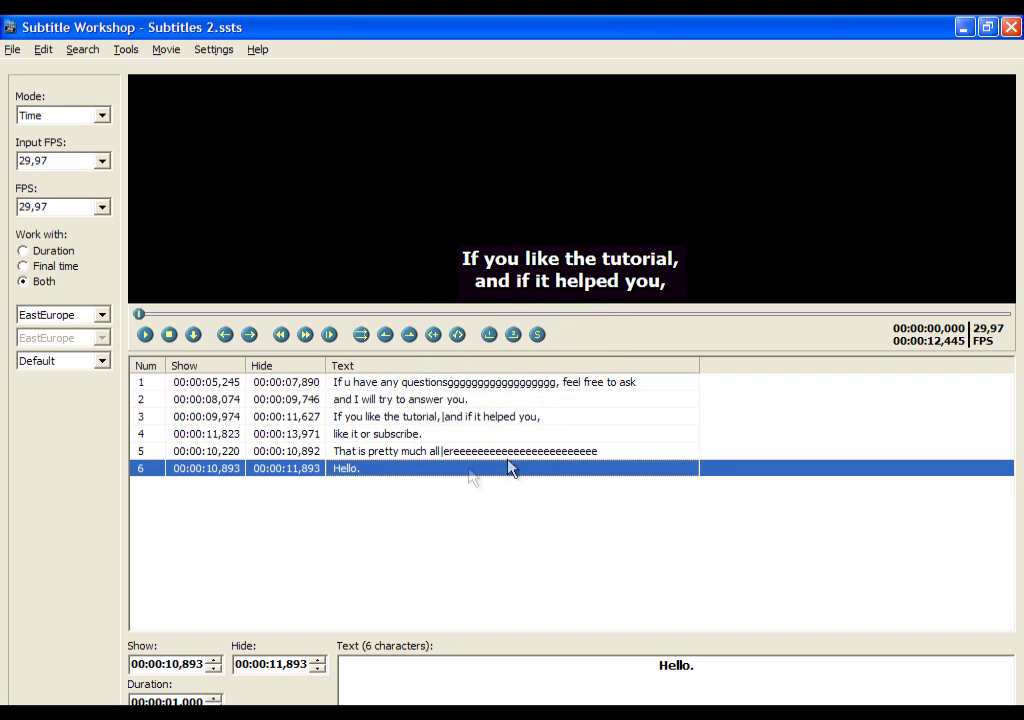
Review the corrected wording of subtitles 2 and 1, and clear the selection.
{"action": "left_click", "coordinate": [385, 400]}
{"action": "left_click", "coordinate": [615, 385]}
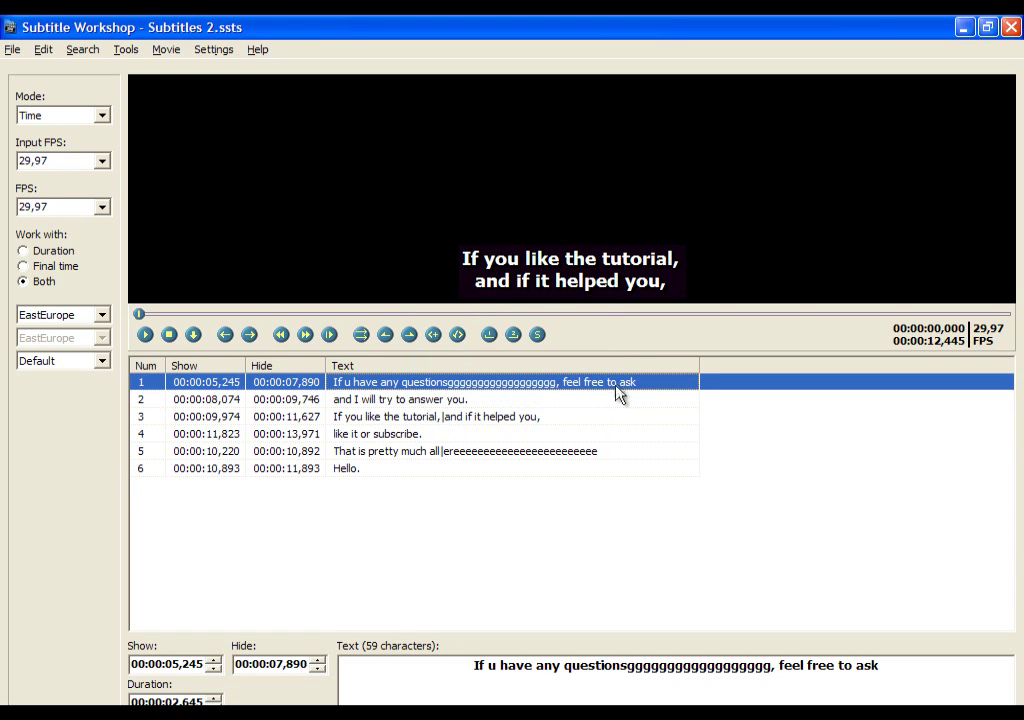
{"action": "left_click", "coordinate": [530, 562]}
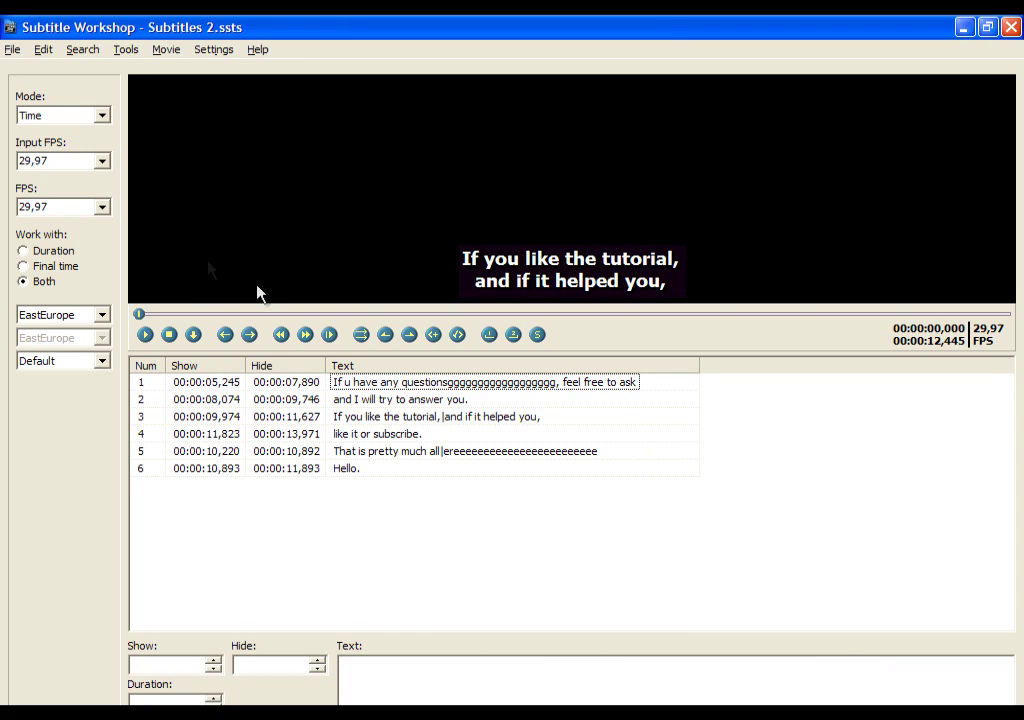
Start a batch conversion with the Subtitles folder as the search path.
{"action": "left_click", "coordinate": [134, 49]}
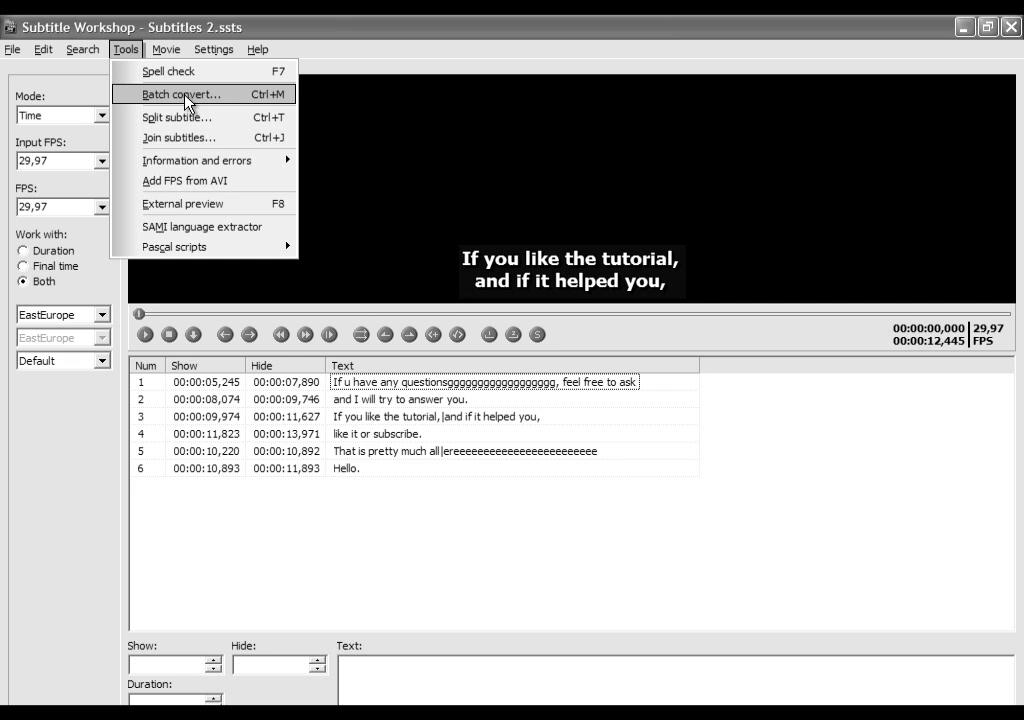
{"action": "left_click", "coordinate": [186, 97]}
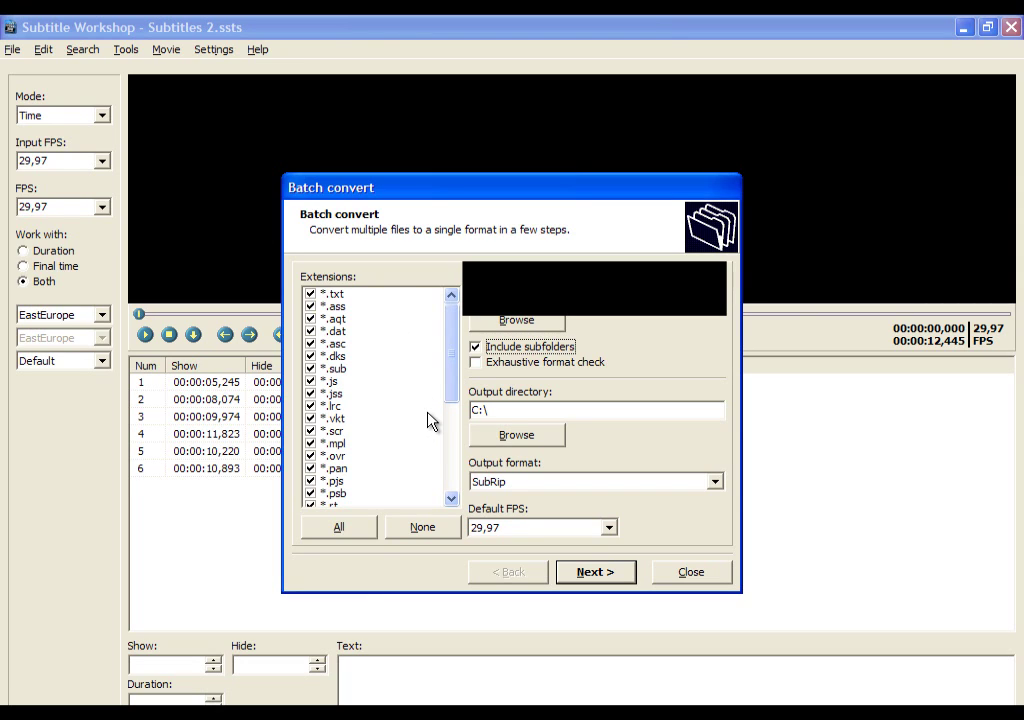
{"action": "left_click_drag", "start_coordinate": [450, 347], "coordinate": [450, 320]}
{"action": "left_click", "coordinate": [547, 323]}
{"action": "scroll", "coordinate": [760, 563], "scroll_direction": "down", "scroll_amount": 5}
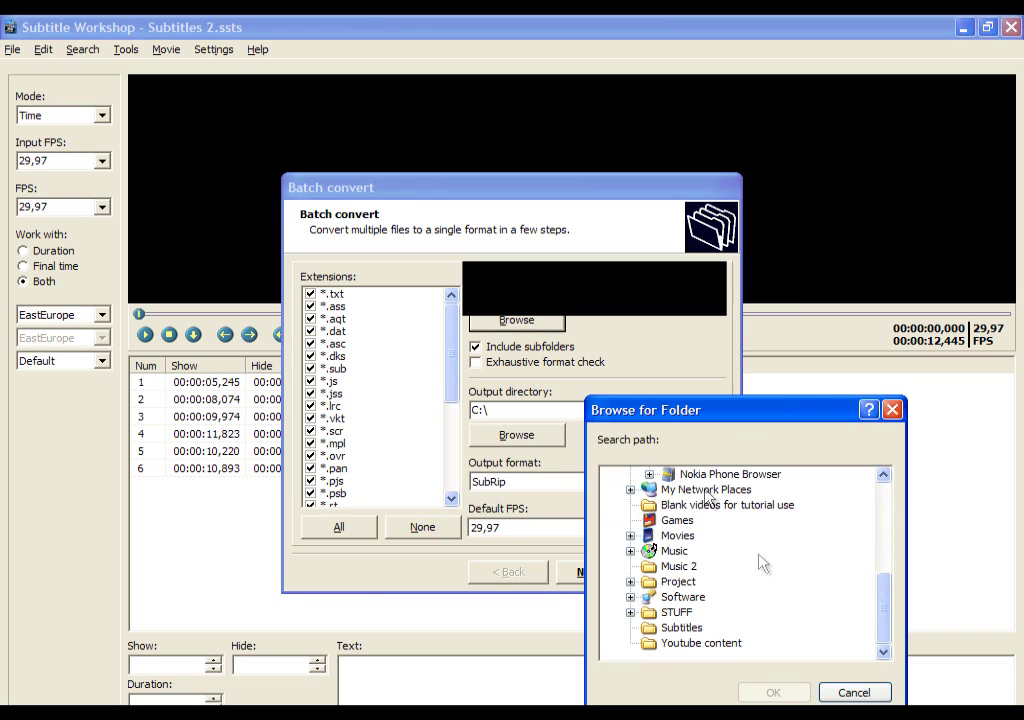
{"action": "left_click", "coordinate": [685, 628]}
{"action": "left_click", "coordinate": [770, 693]}
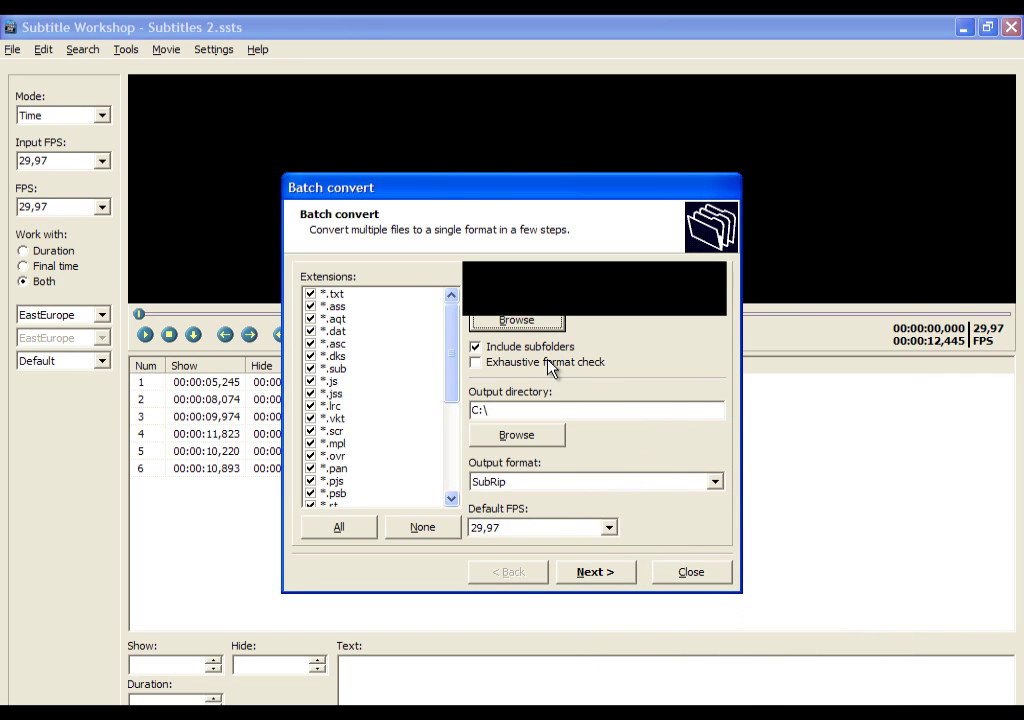
Set the batch conversion's output directory to Desktop and continue to the list of files.
{"action": "left_click", "coordinate": [527, 435]}
{"action": "scroll", "coordinate": [688, 527], "scroll_direction": "down", "scroll_amount": 5}
{"action": "scroll", "coordinate": [688, 521], "scroll_direction": "up", "scroll_amount": 5}
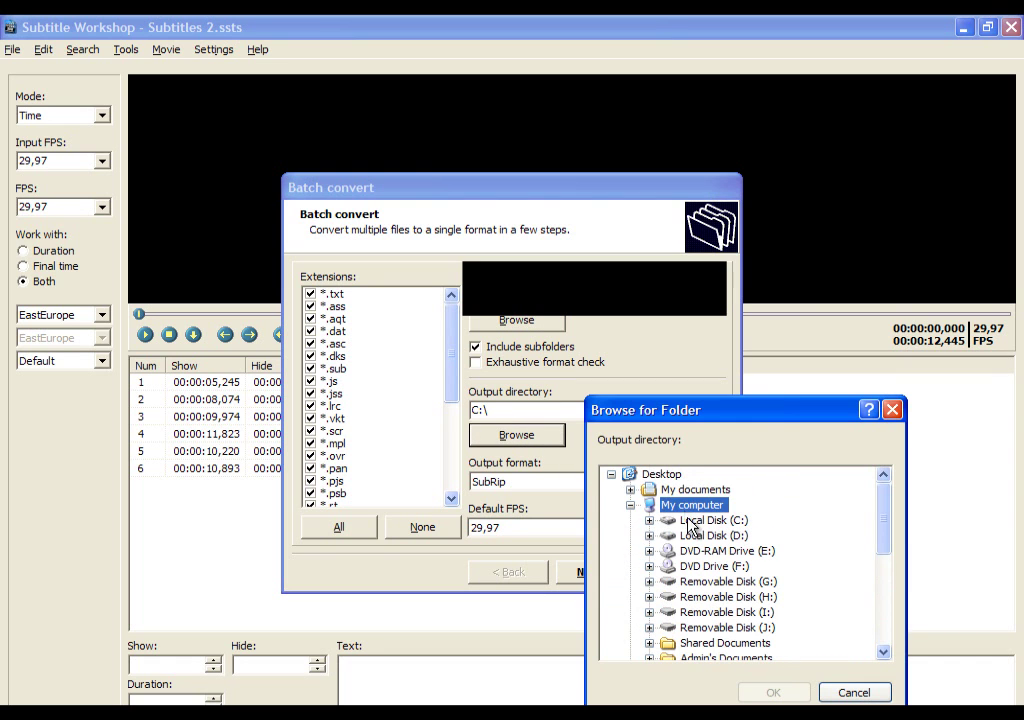
{"action": "left_click", "coordinate": [670, 474]}
{"action": "left_click", "coordinate": [776, 692]}
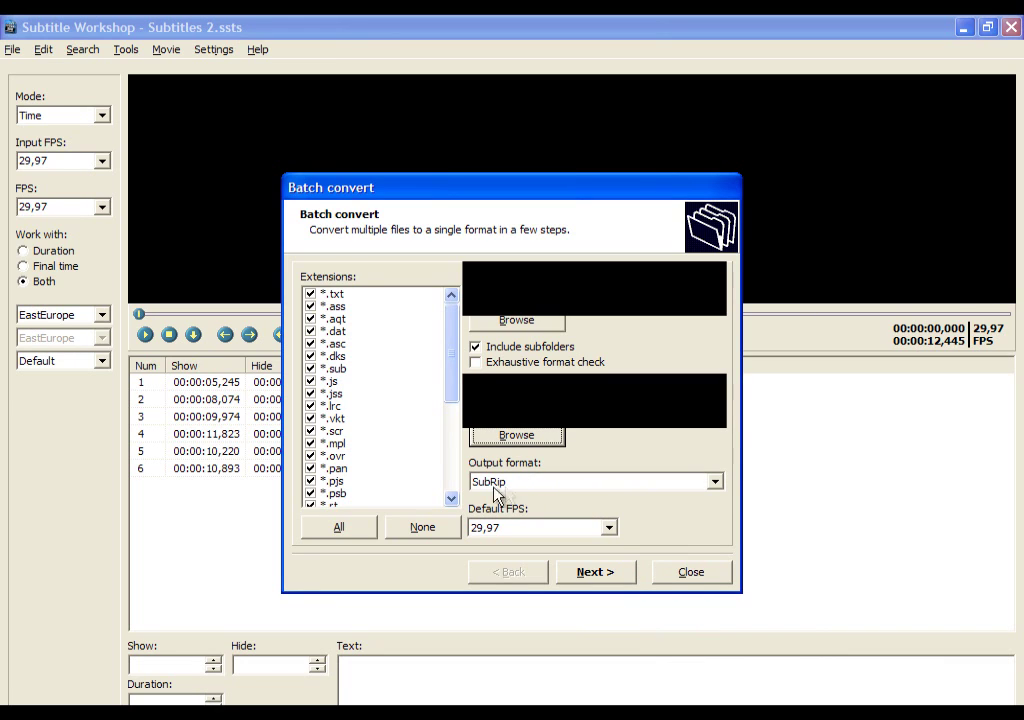
{"action": "left_click", "coordinate": [603, 580]}
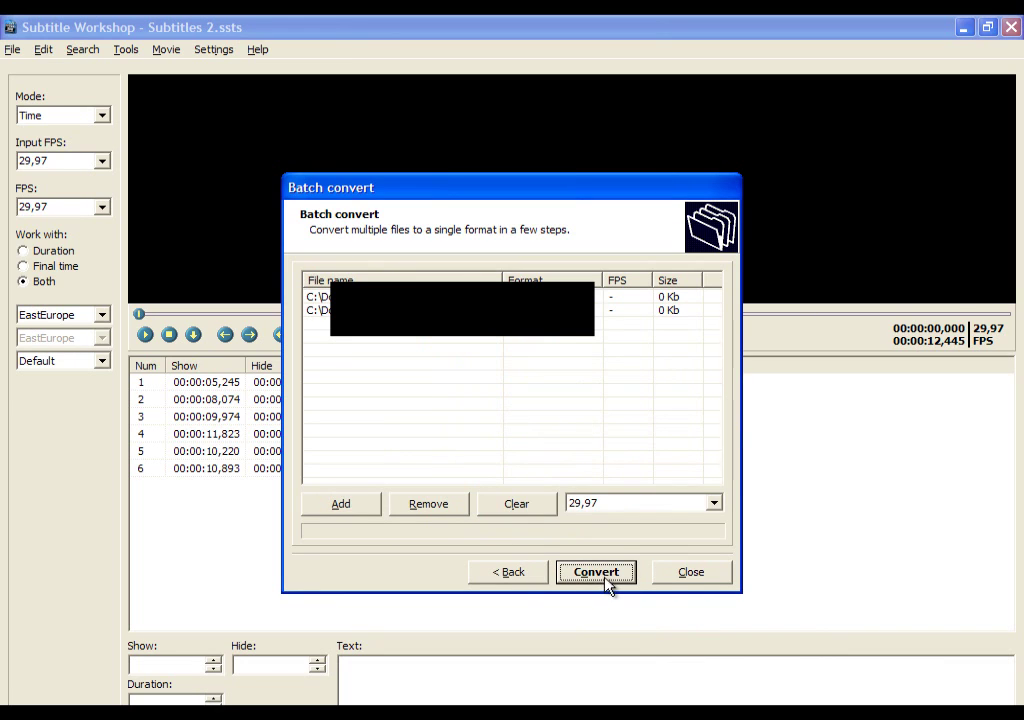